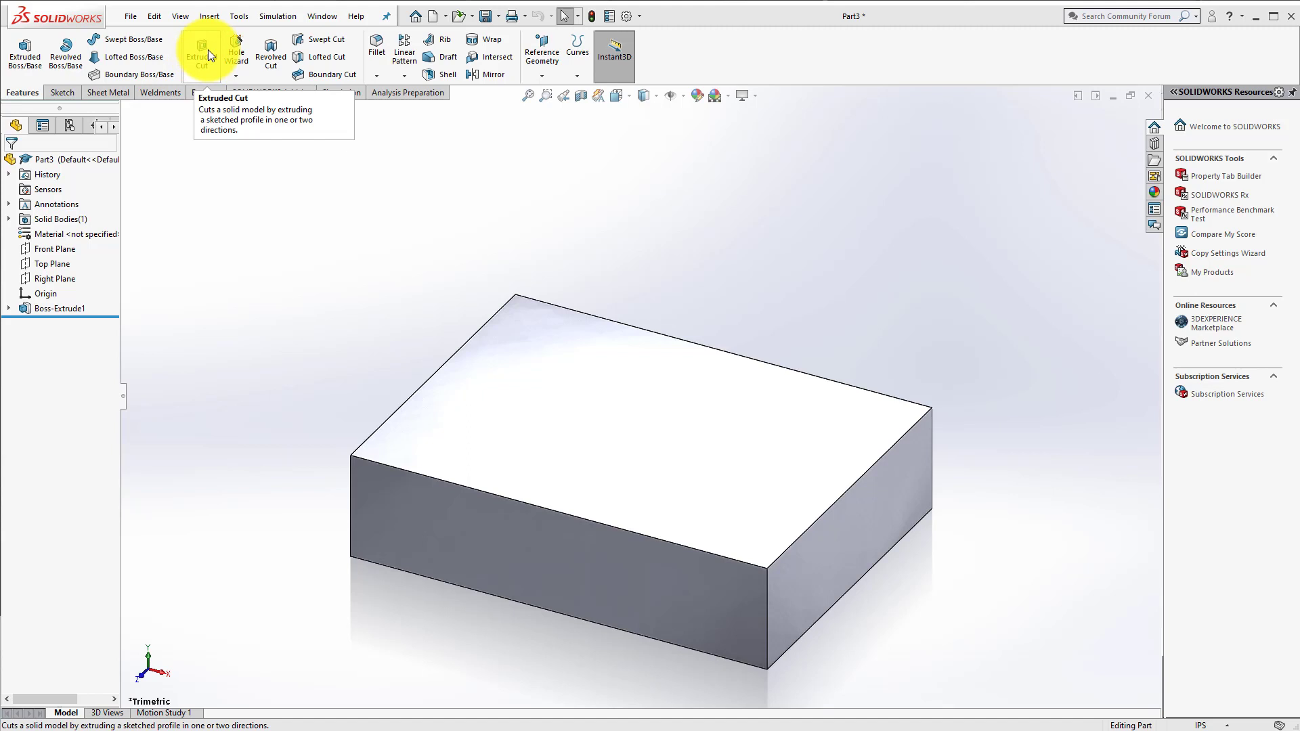
Step: Start an extruded cut and open its sketch on the block's upper face
click(205, 51)
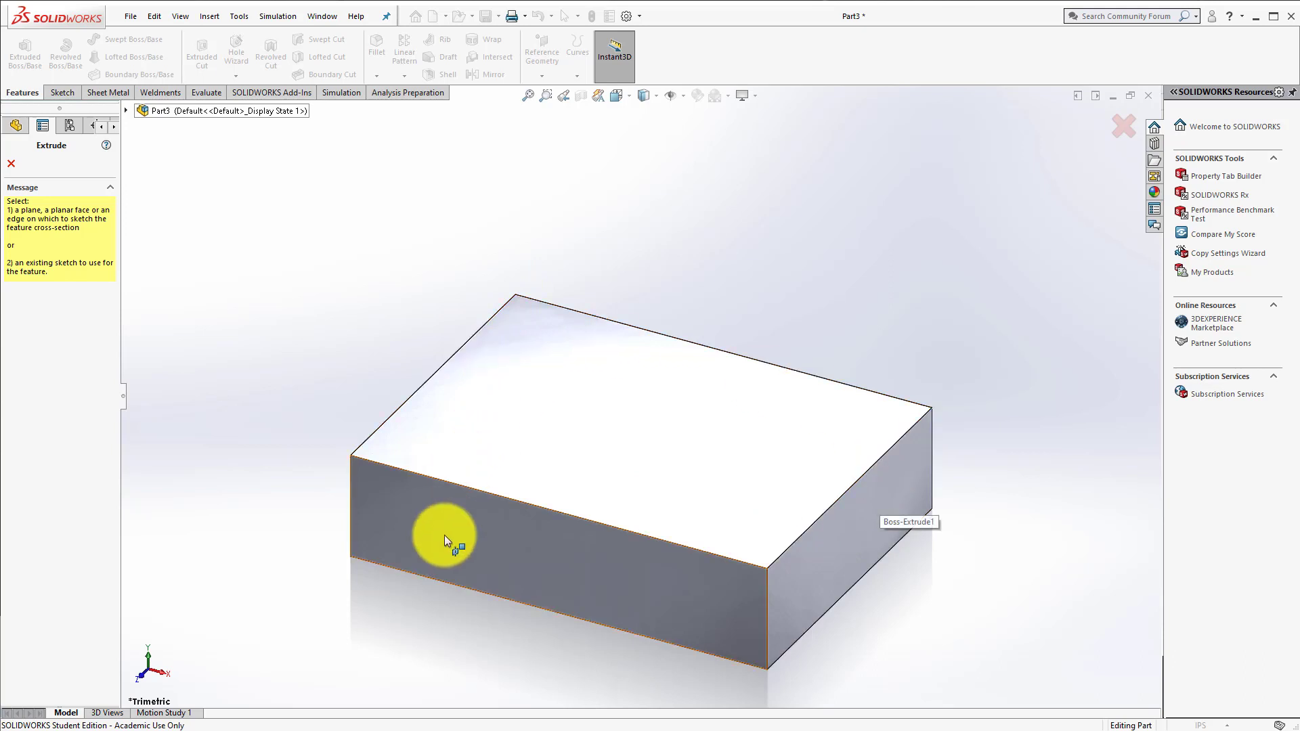
click(595, 372)
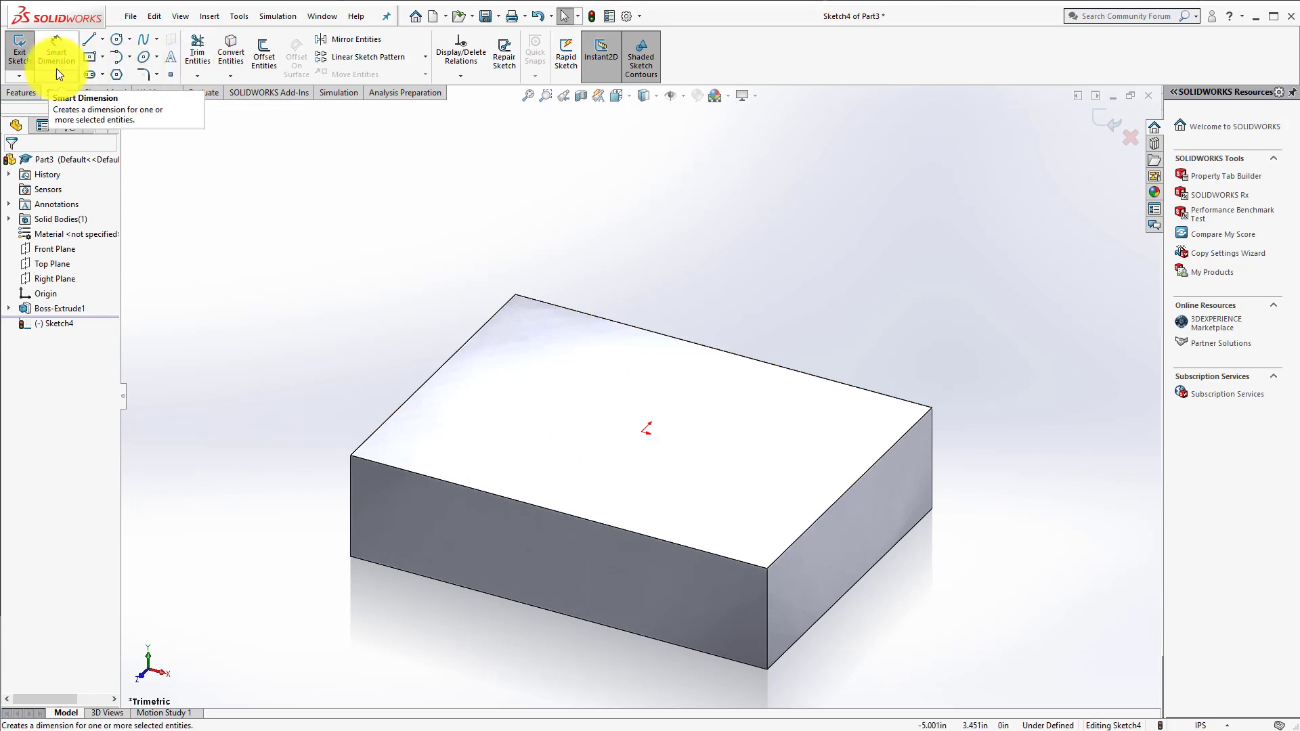
click(117, 39)
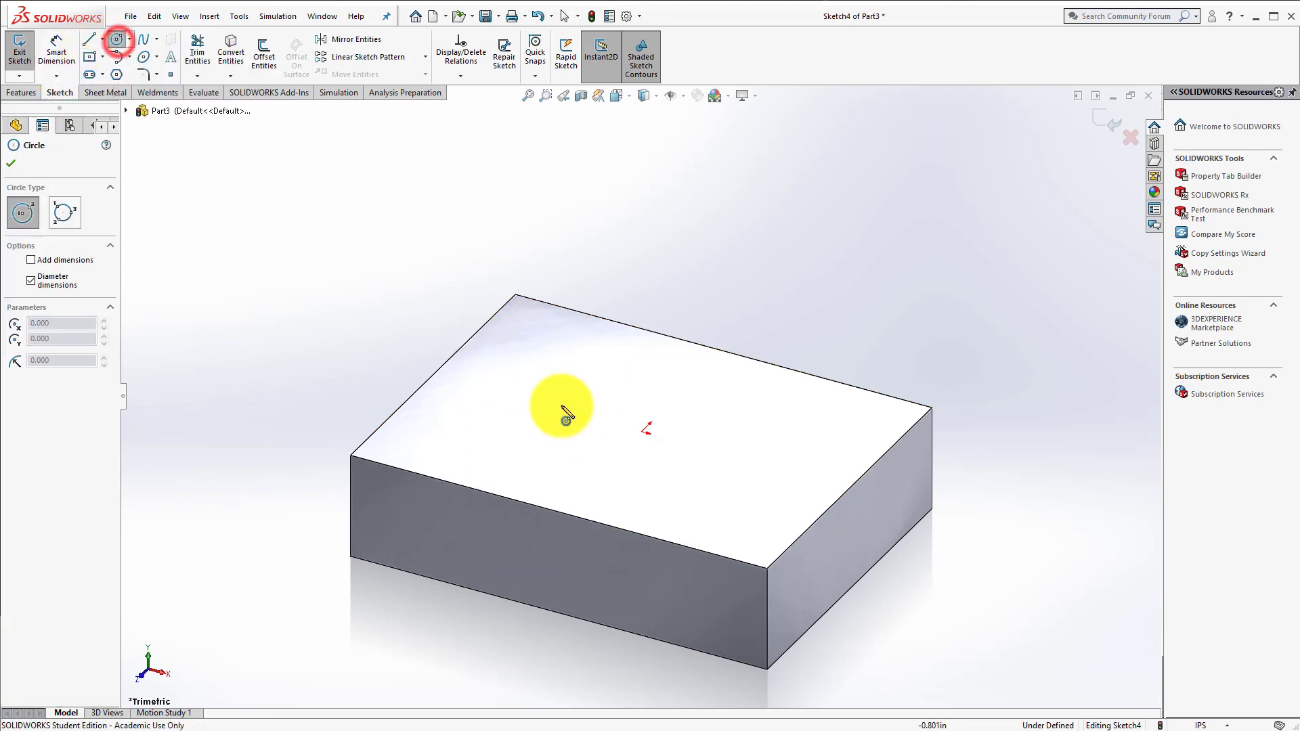
click(643, 432)
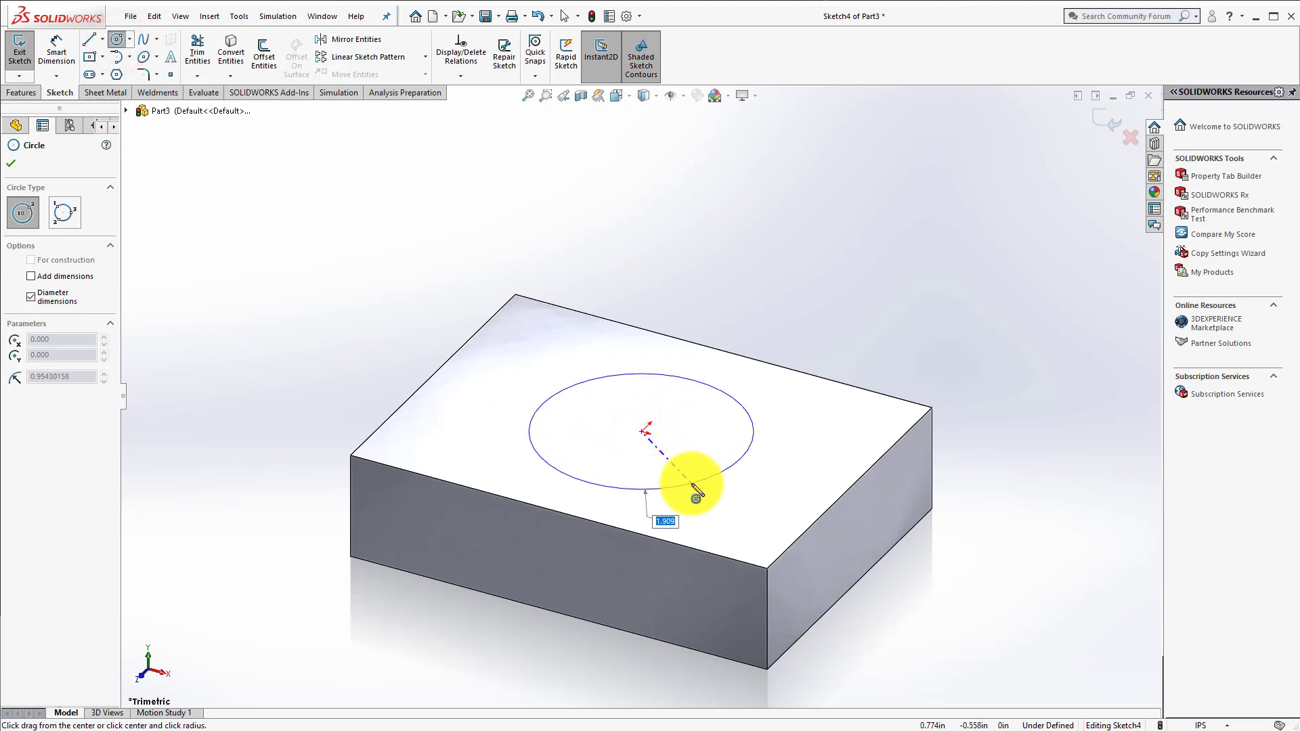
key(Escape)
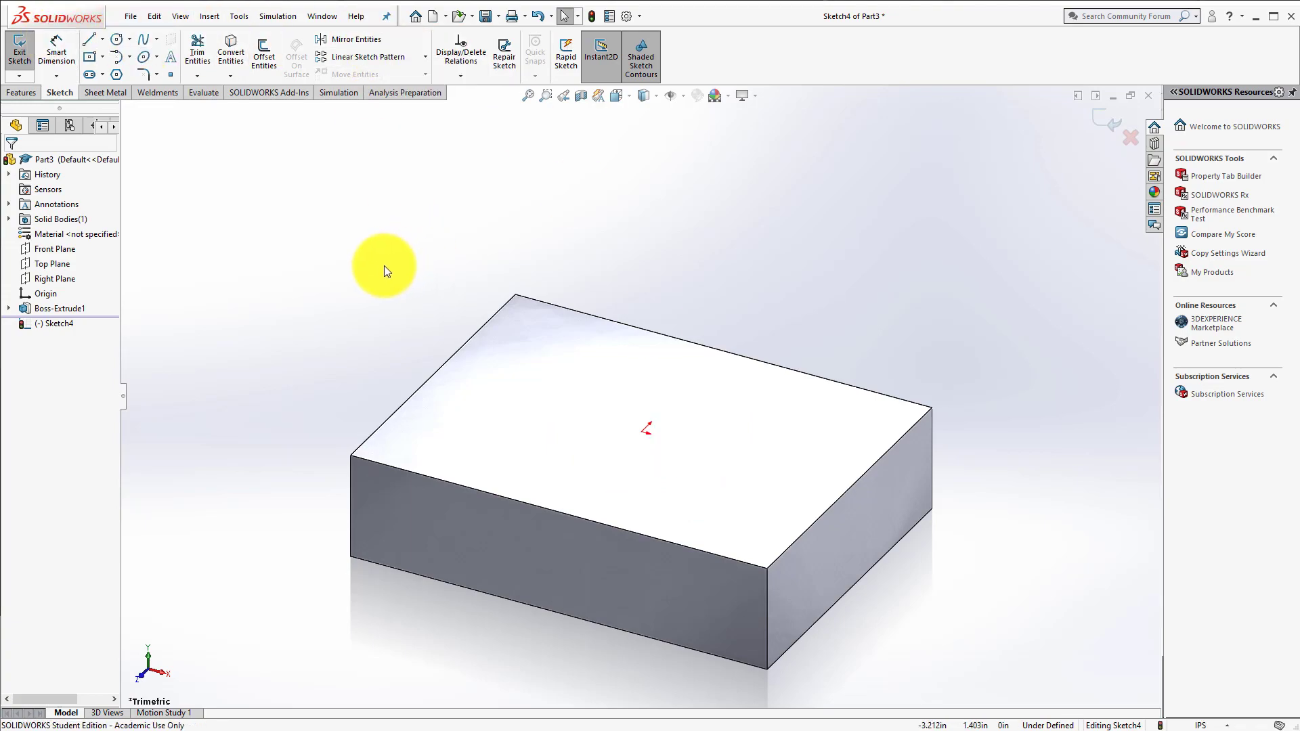
Step: Sketch a center rectangle about 1.83 by 1.50 in on the block's upper face, centered on the origin
key(space)
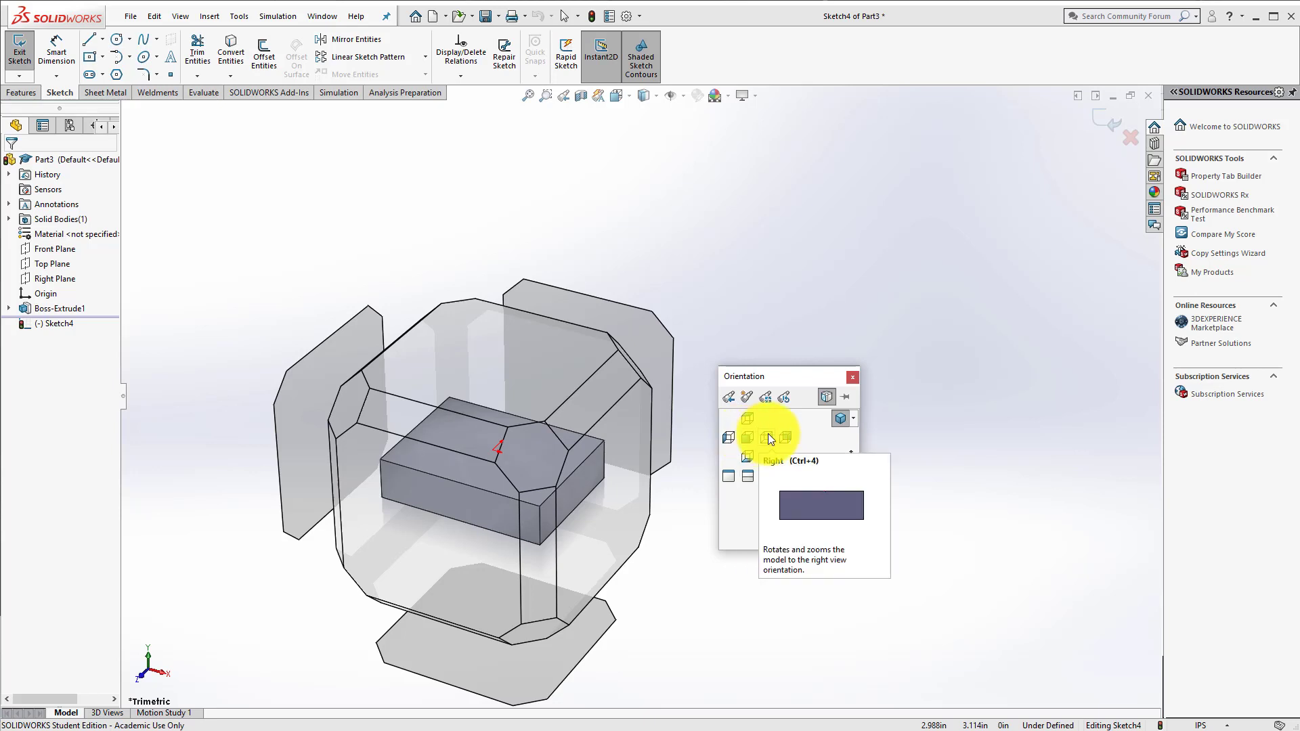
click(747, 420)
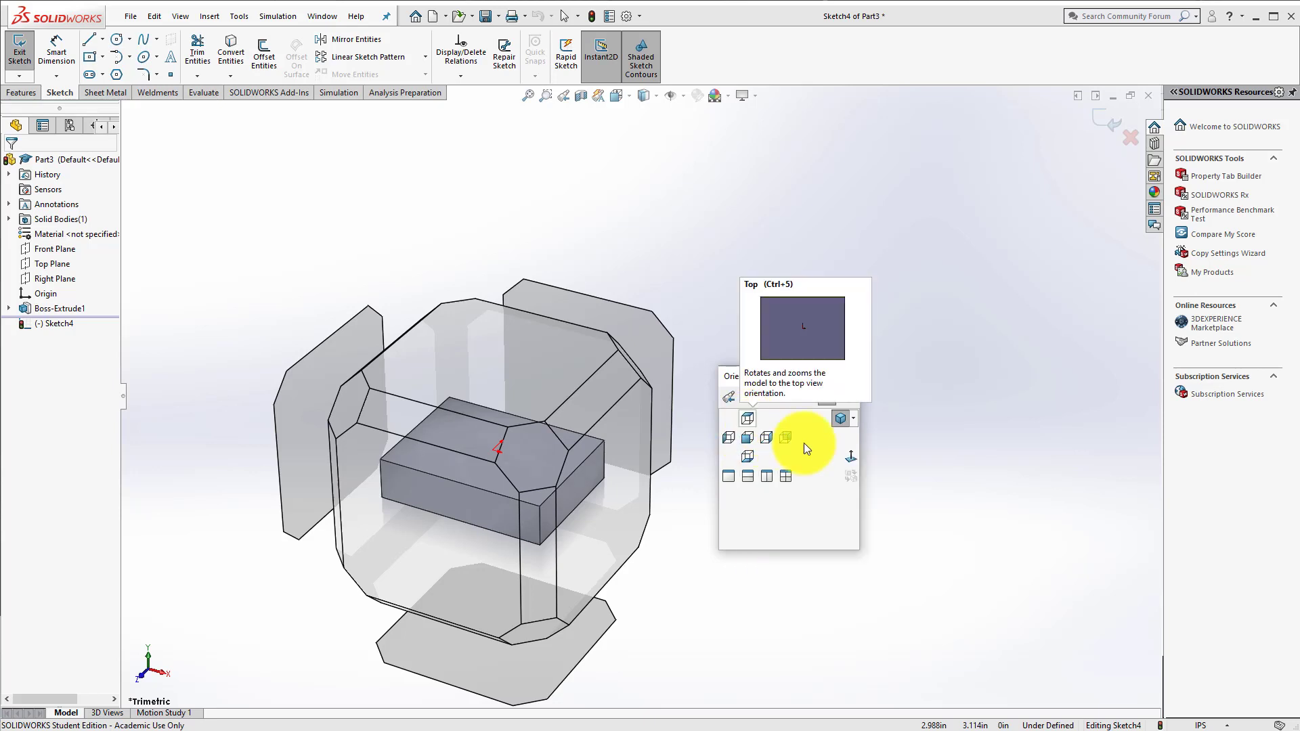
click(852, 457)
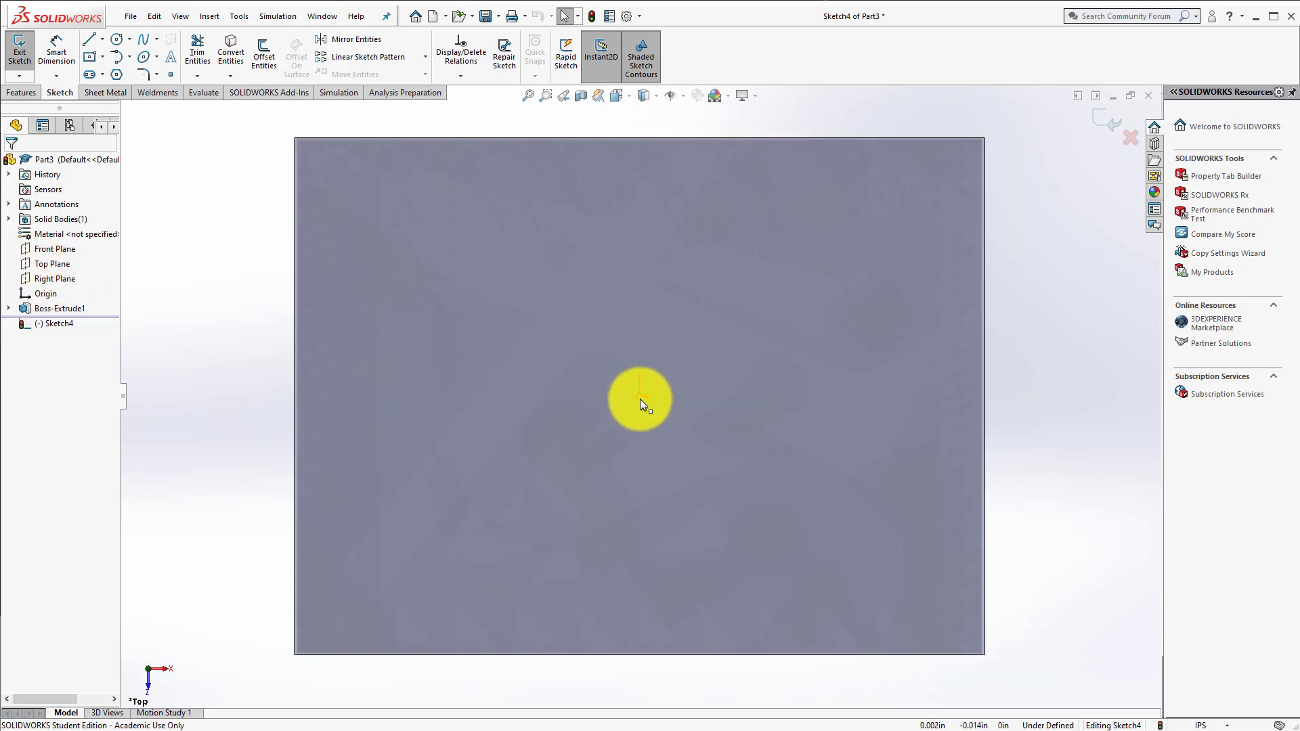
click(88, 57)
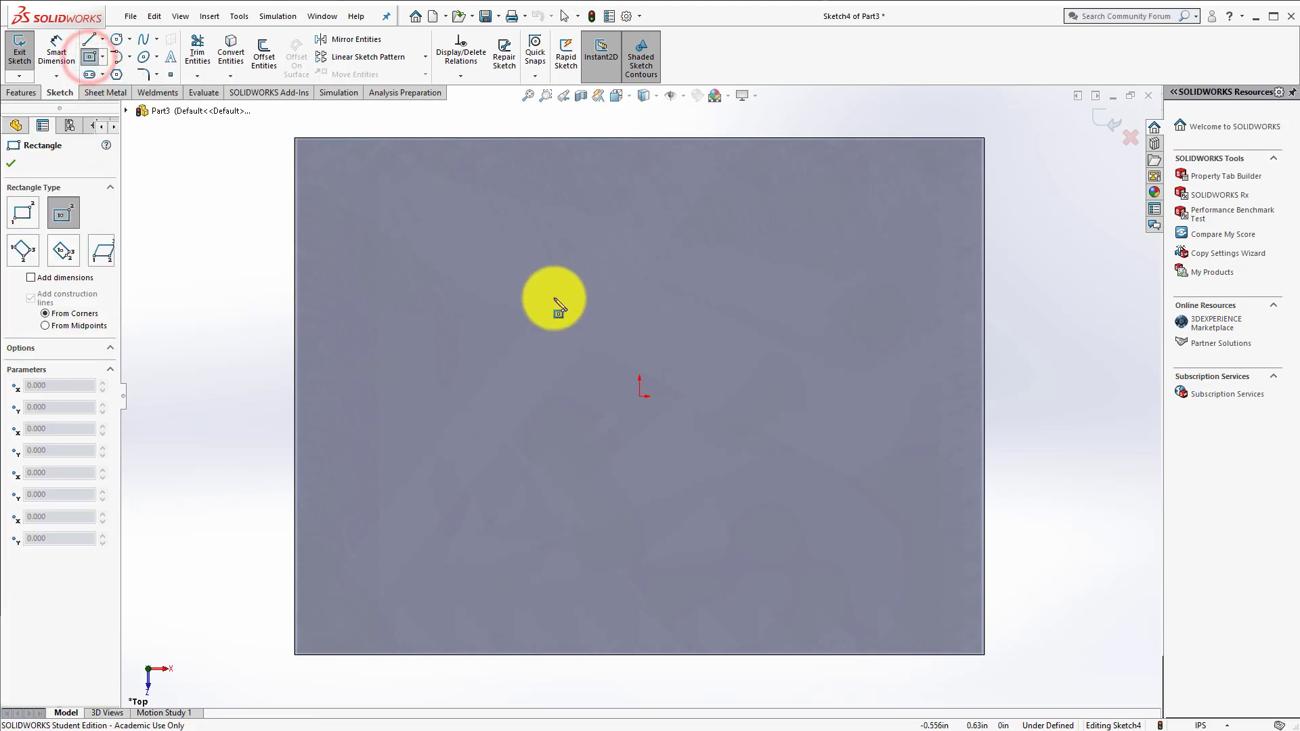
click(640, 399)
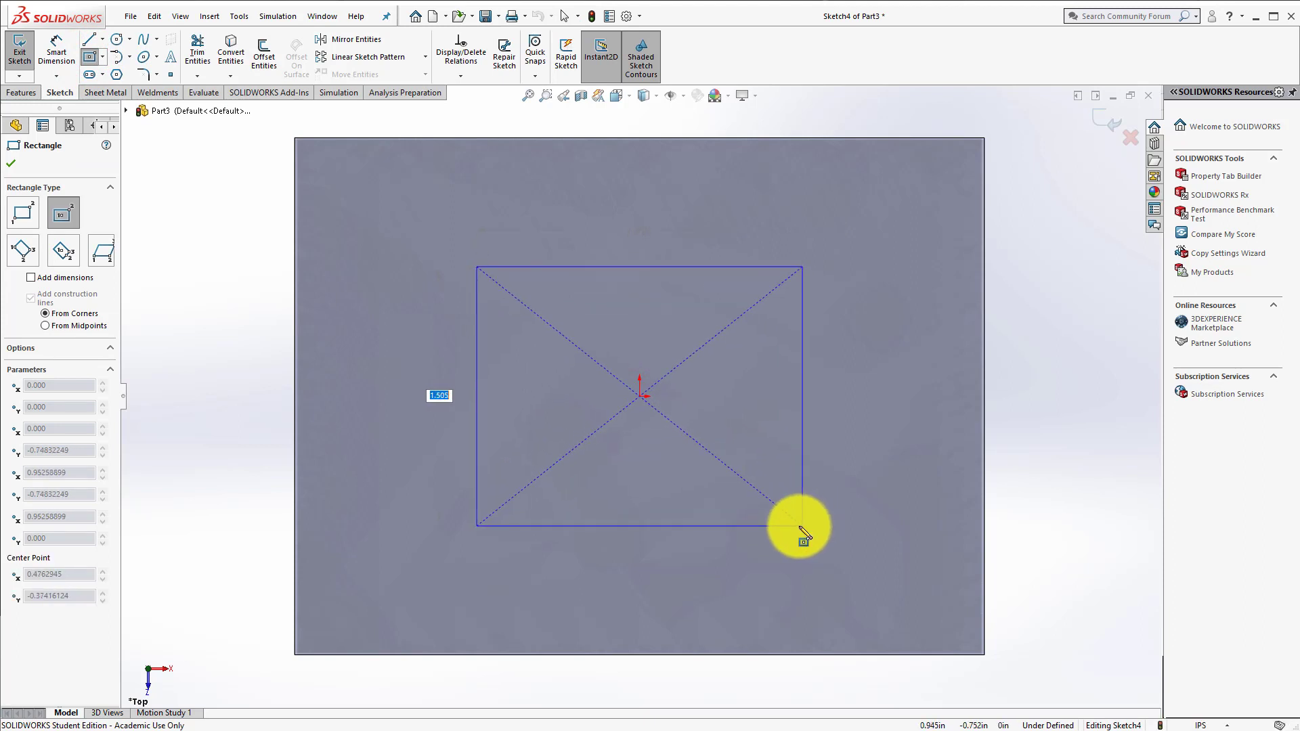
click(798, 526)
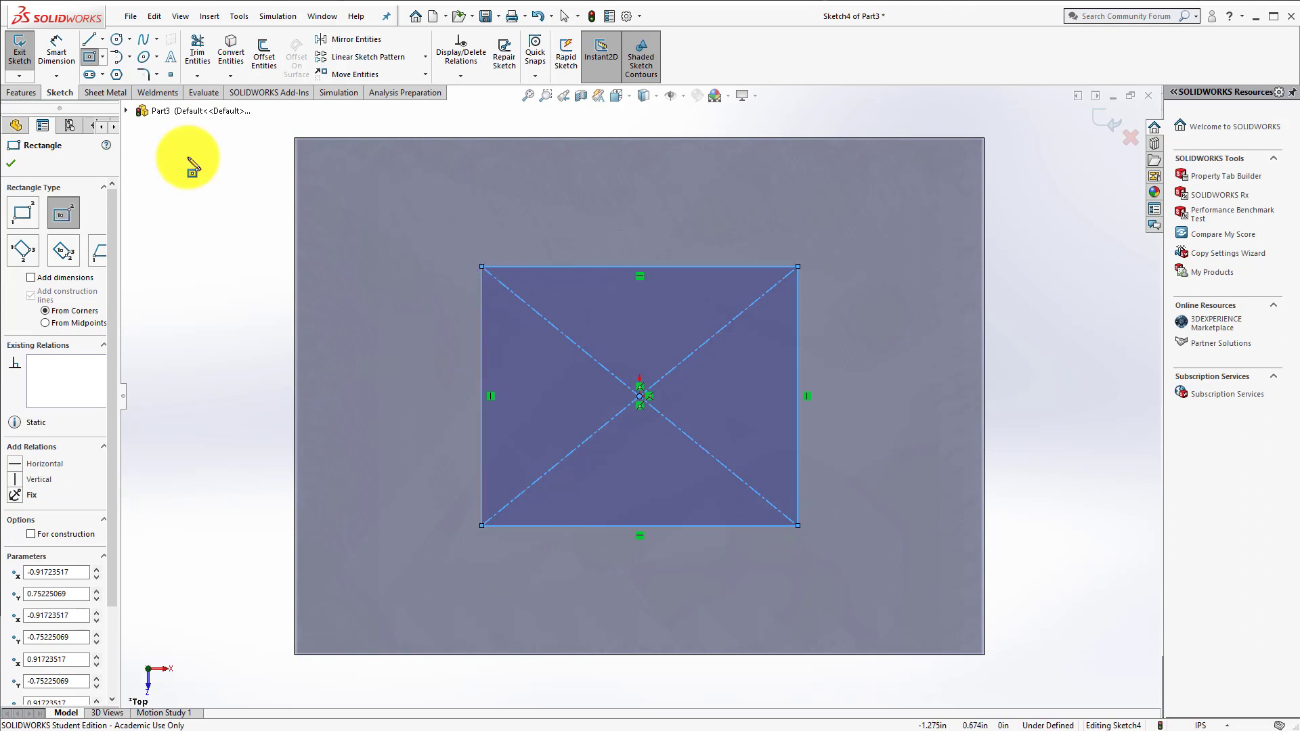
Step: Dimension the rectangle's upper horizontal edge and set its width to 1.5 in
click(53, 47)
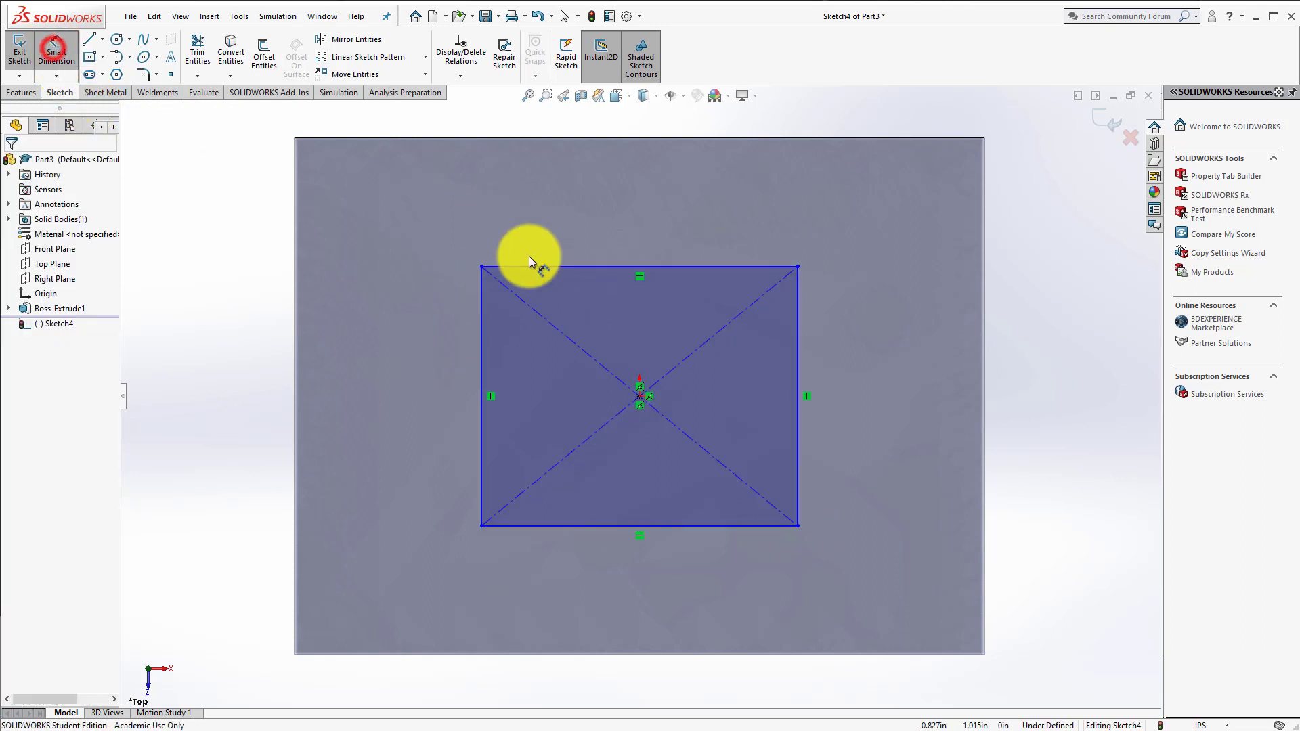
click(593, 269)
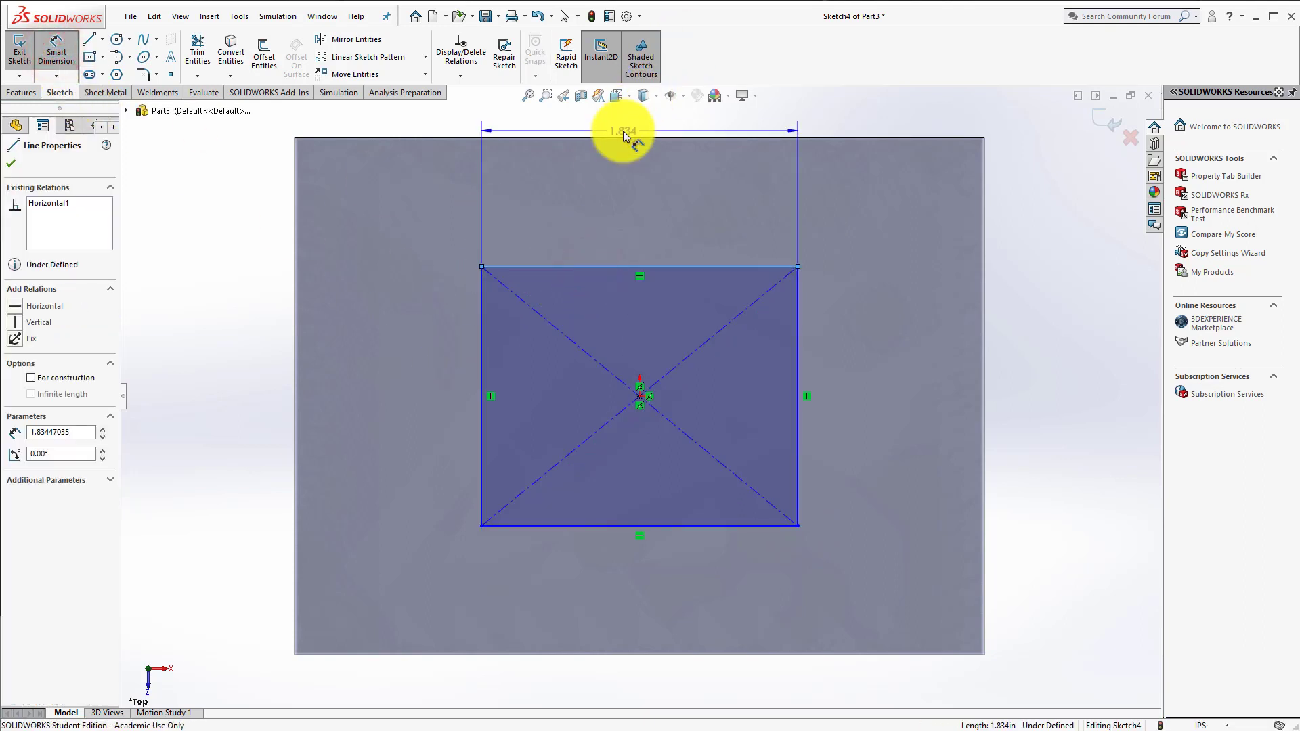
scroll(620, 129, up, 1)
click(639, 141)
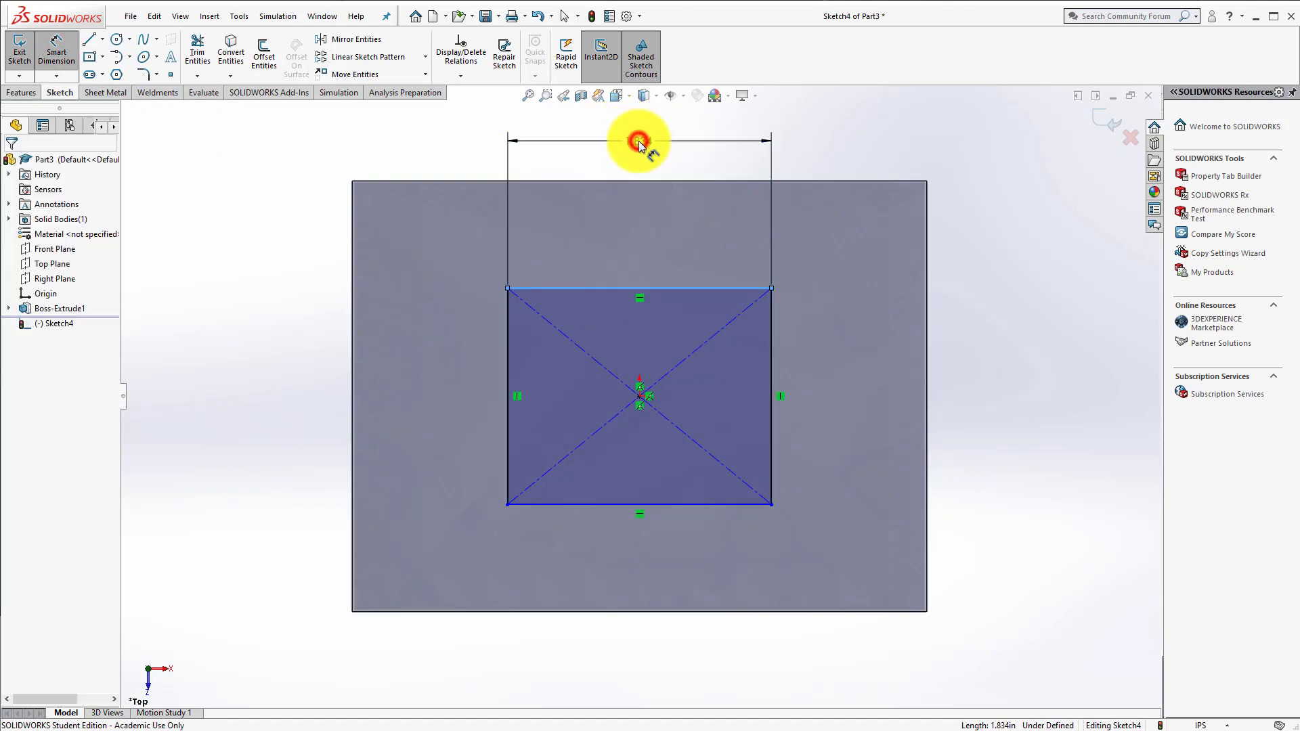
text(1.5)
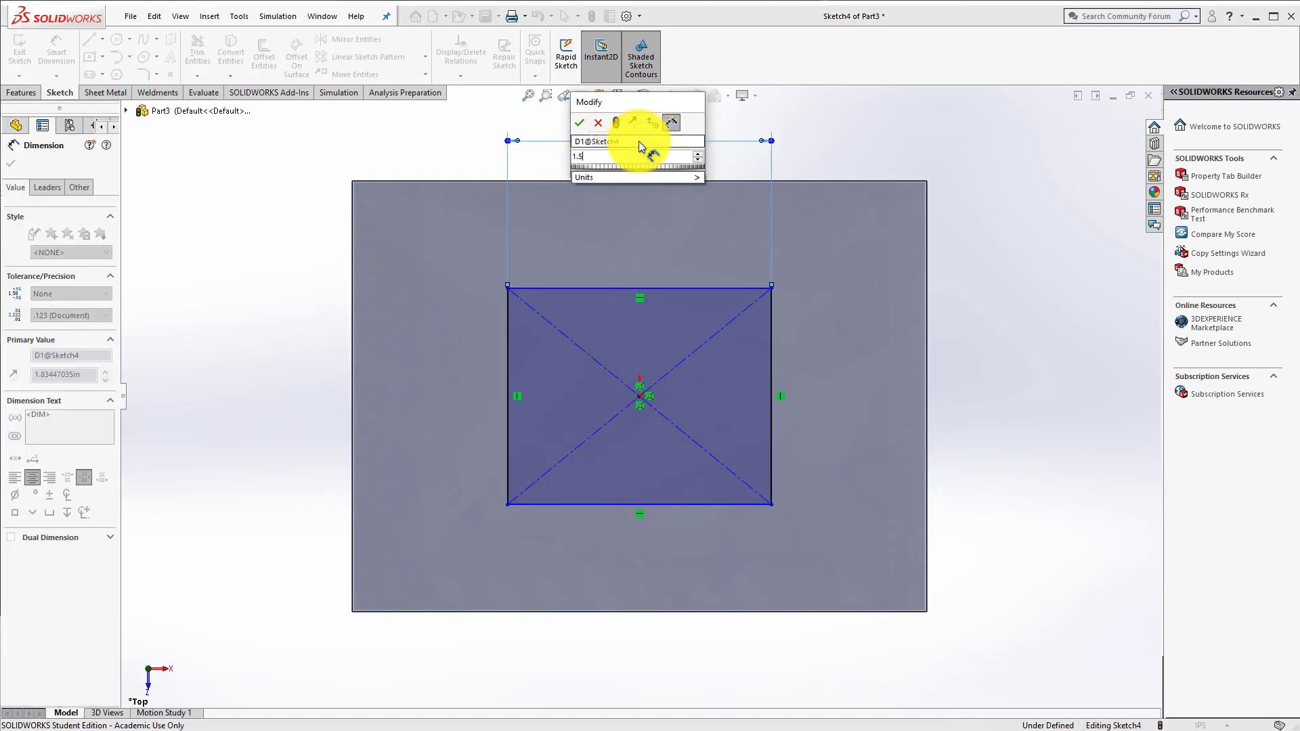
key(Return)
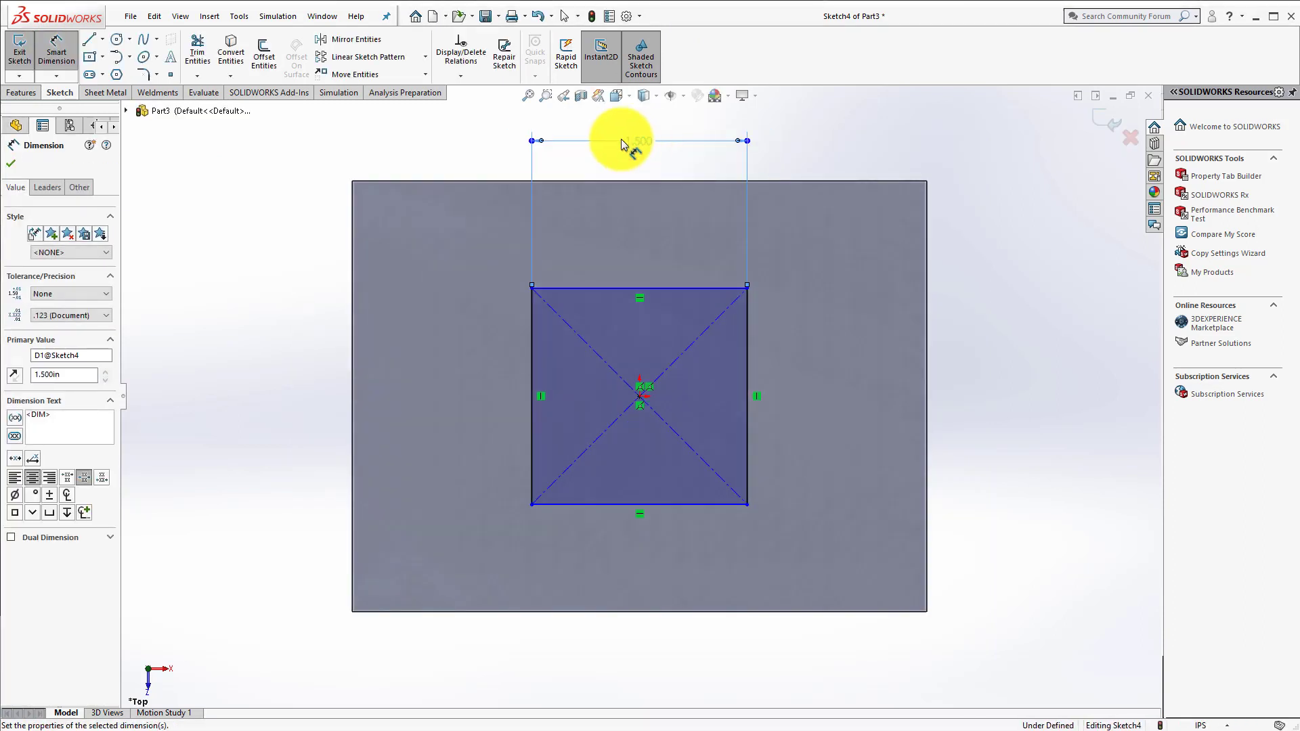
Step: Dimension the rectangle's left vertical edge and set its height to 1.5 in
click(533, 338)
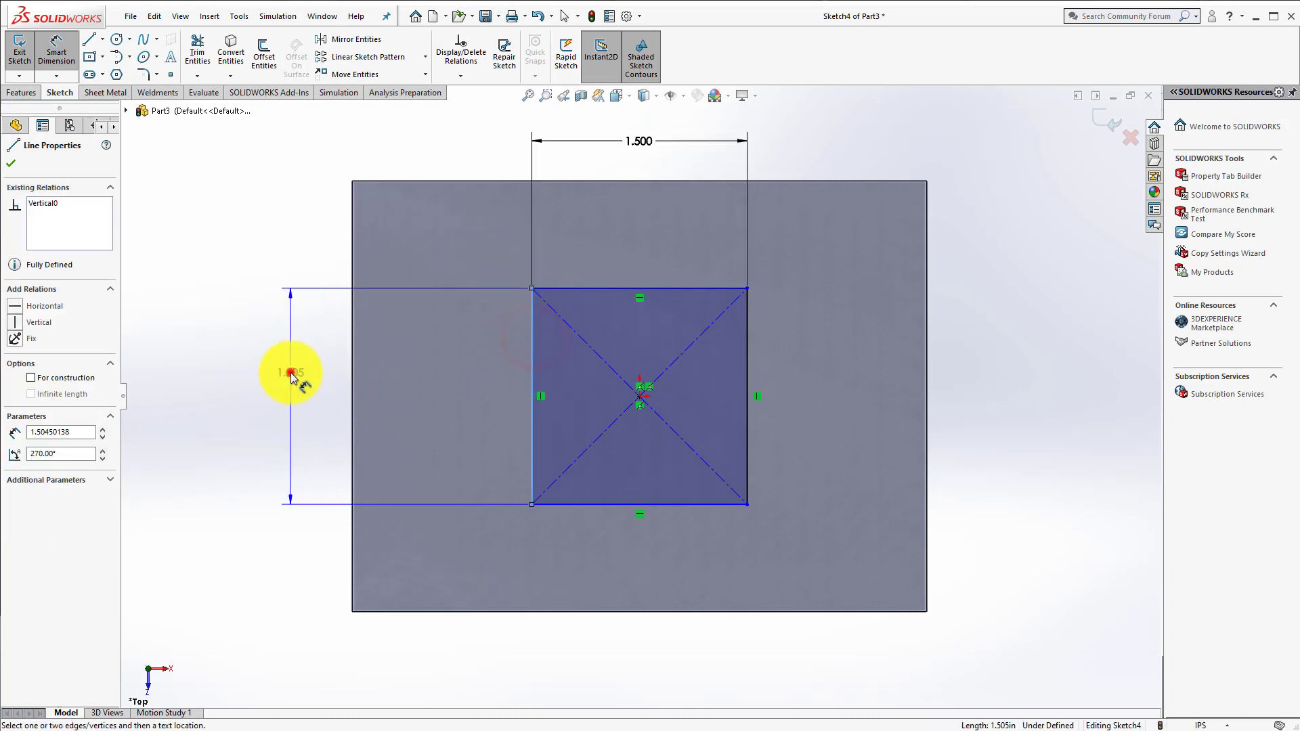
click(291, 370)
text(1.5)
key(Return)
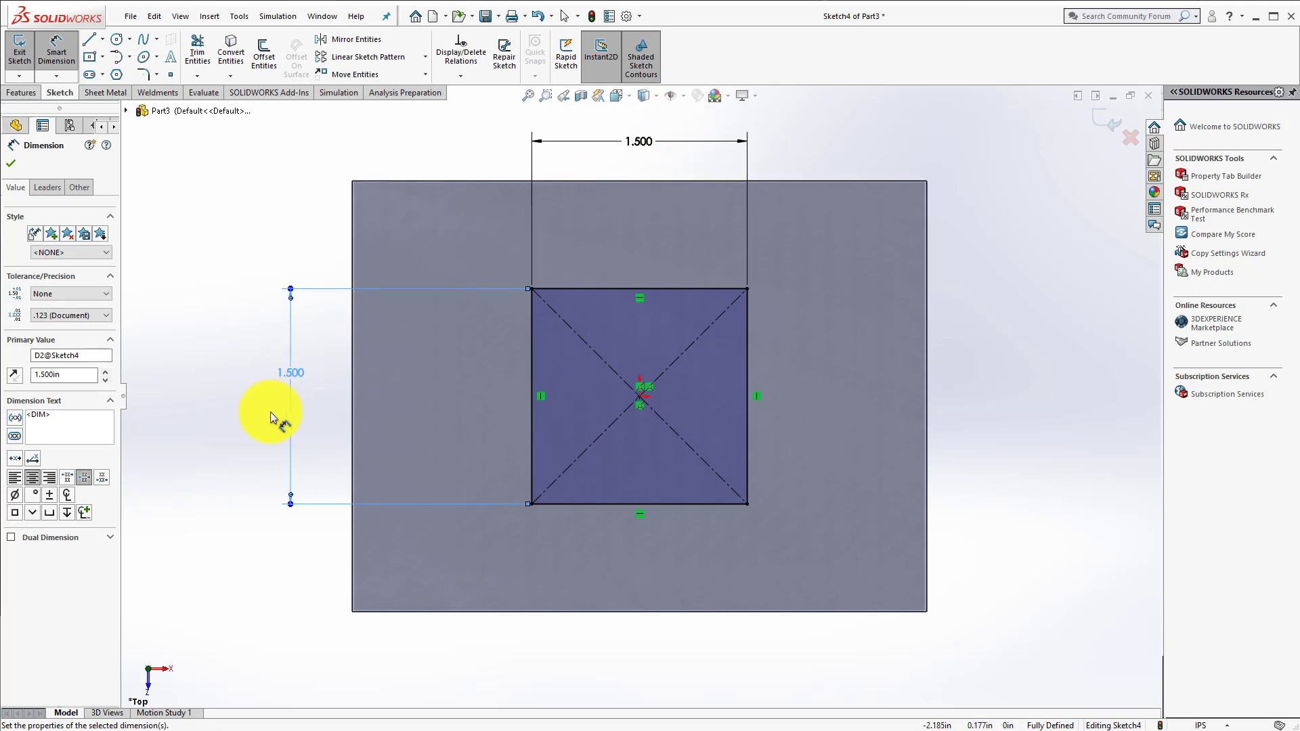
click(227, 434)
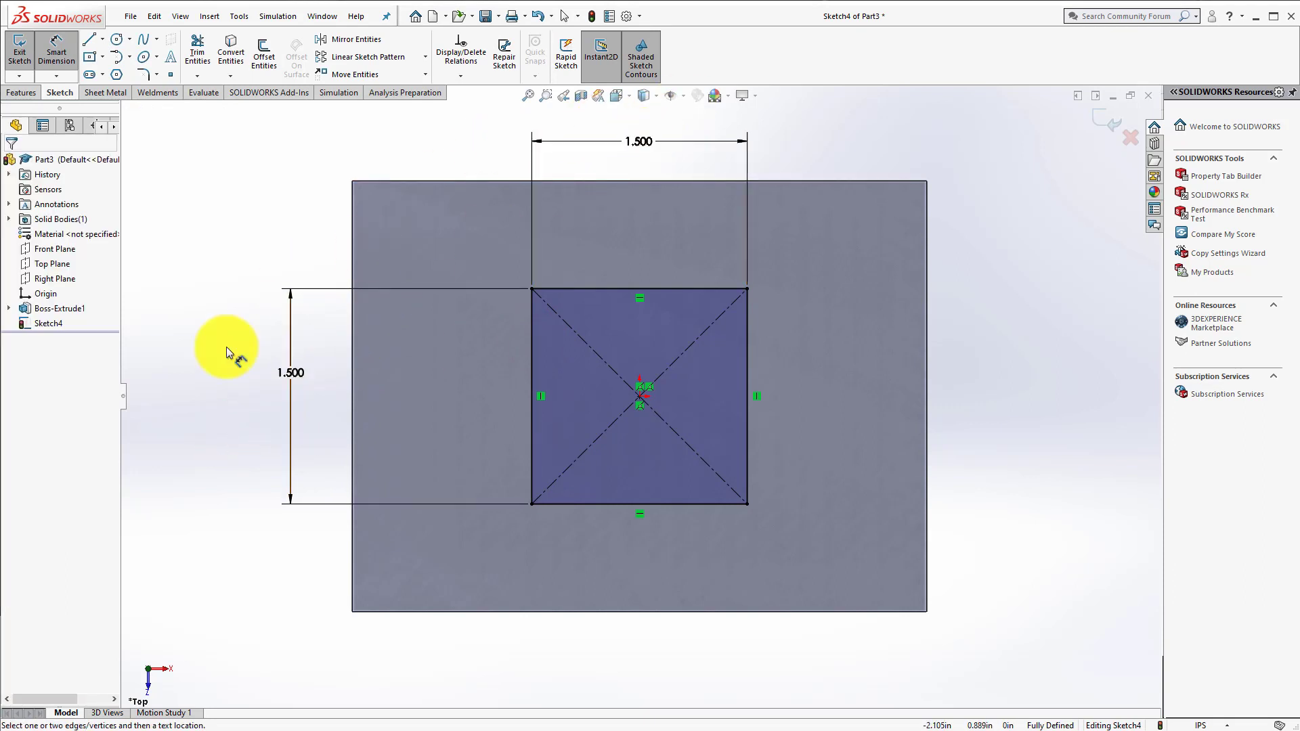
Step: Delete the rectangle's vertical height dimension
click(285, 376)
key(Delete)
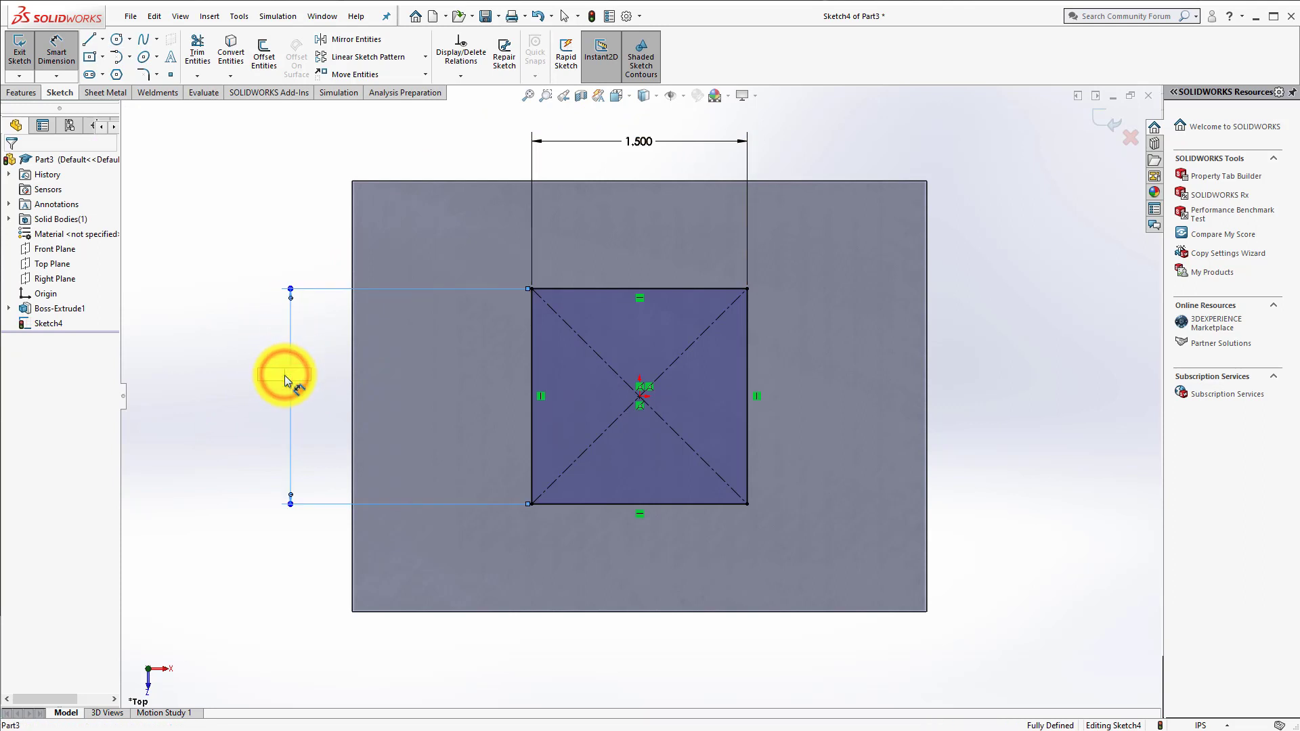
click(283, 426)
click(795, 393)
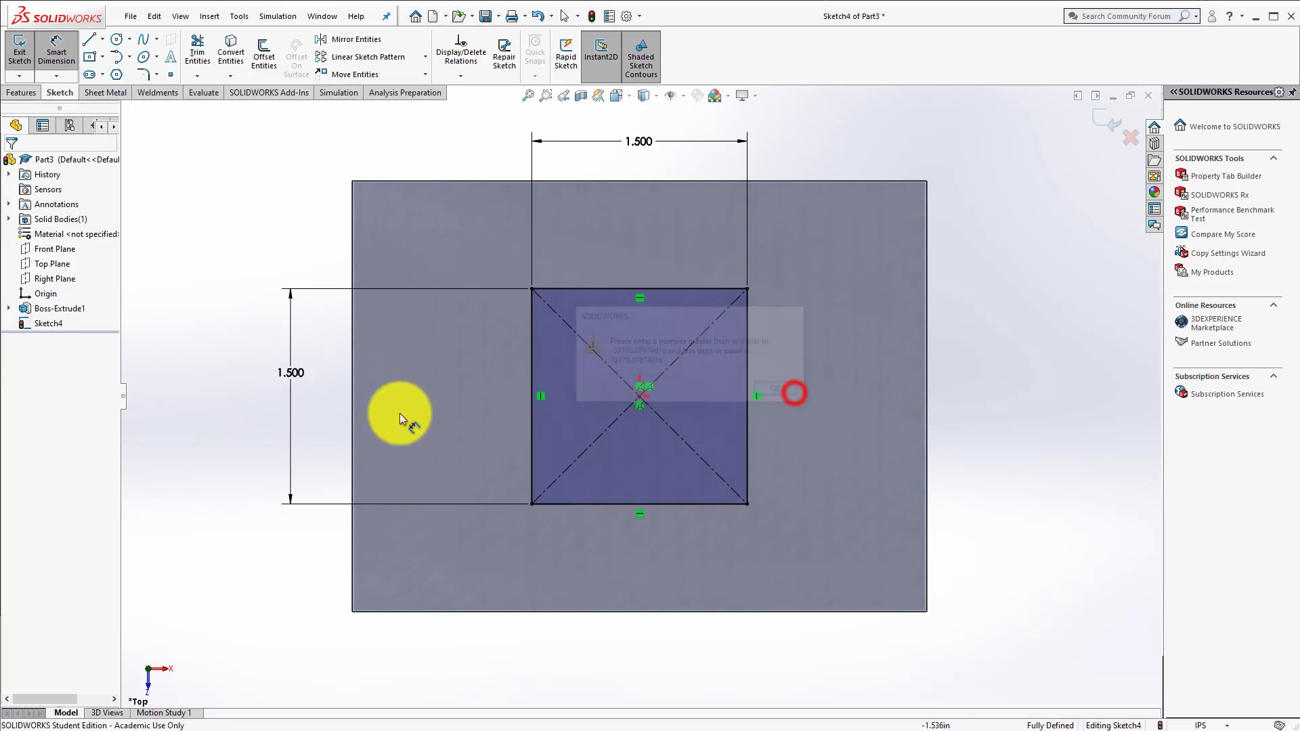
click(291, 450)
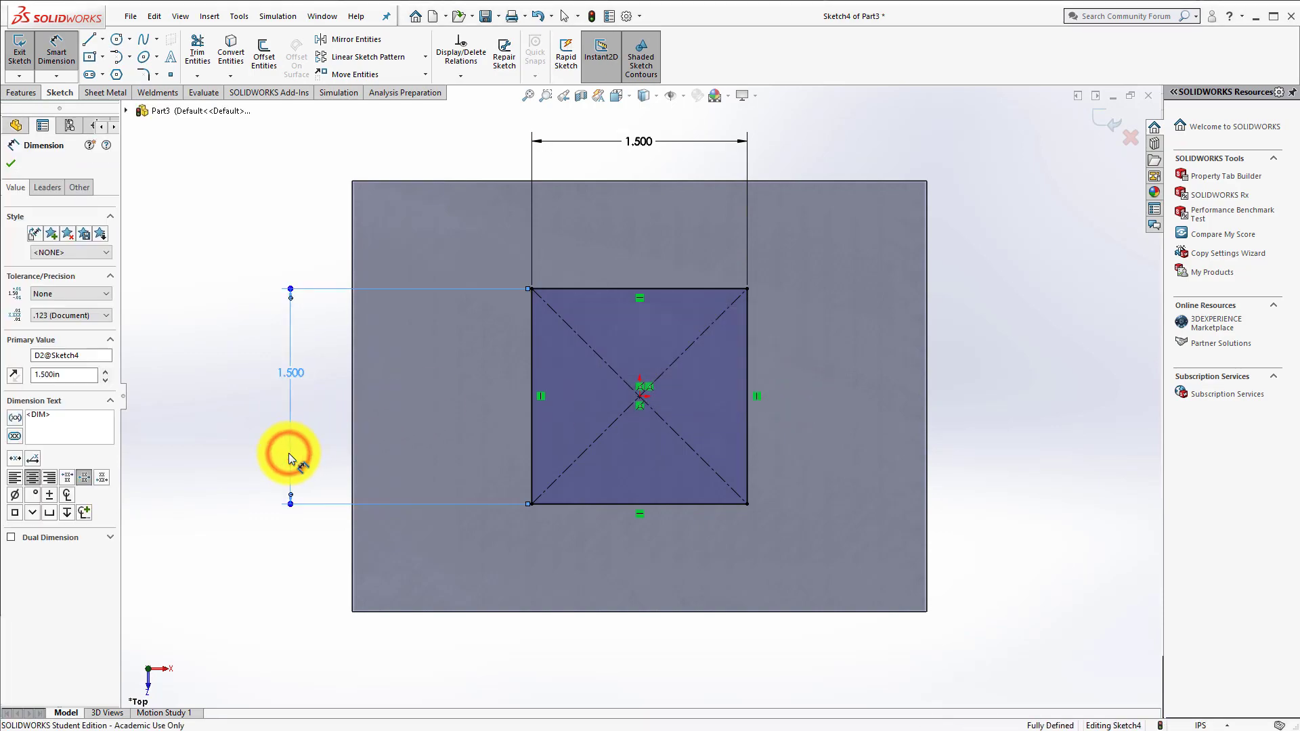
key(Delete)
Step: Add an Equal relation between the rectangle's upper horizontal edge and its left vertical edge
key(ctrl+7)
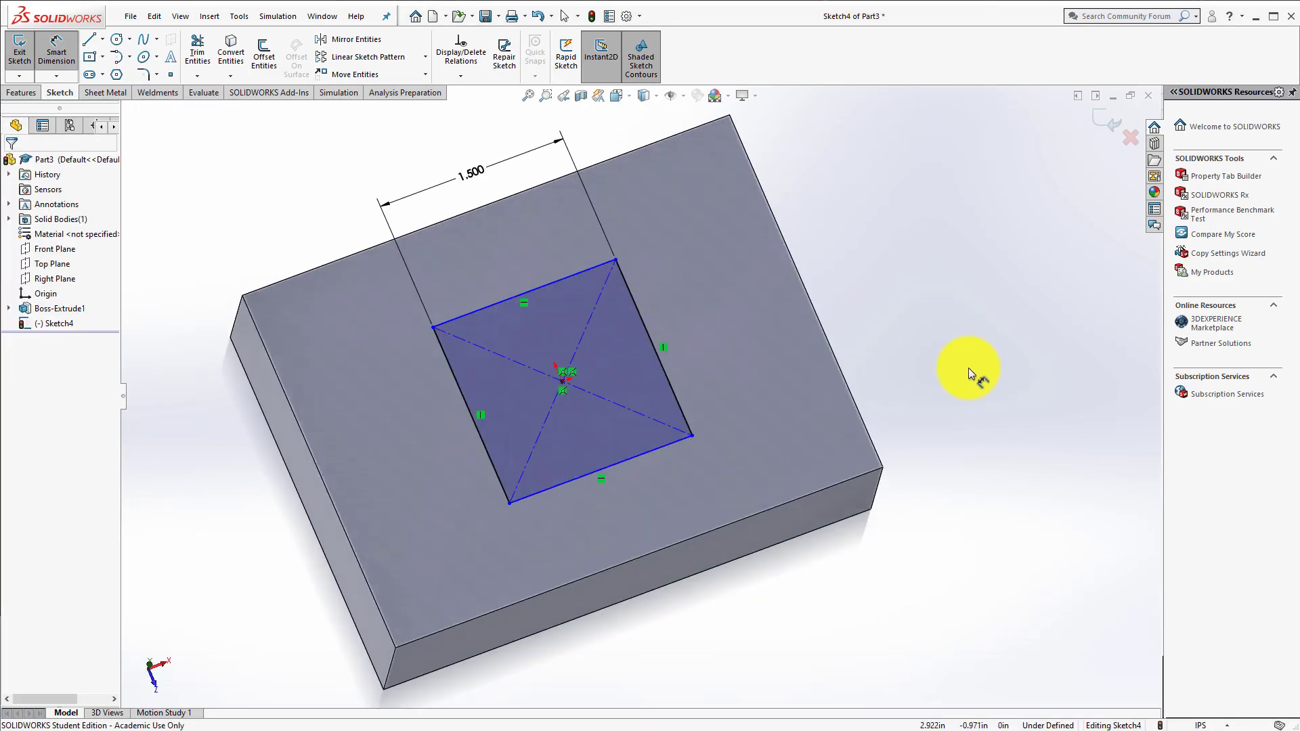
key(space)
click(852, 454)
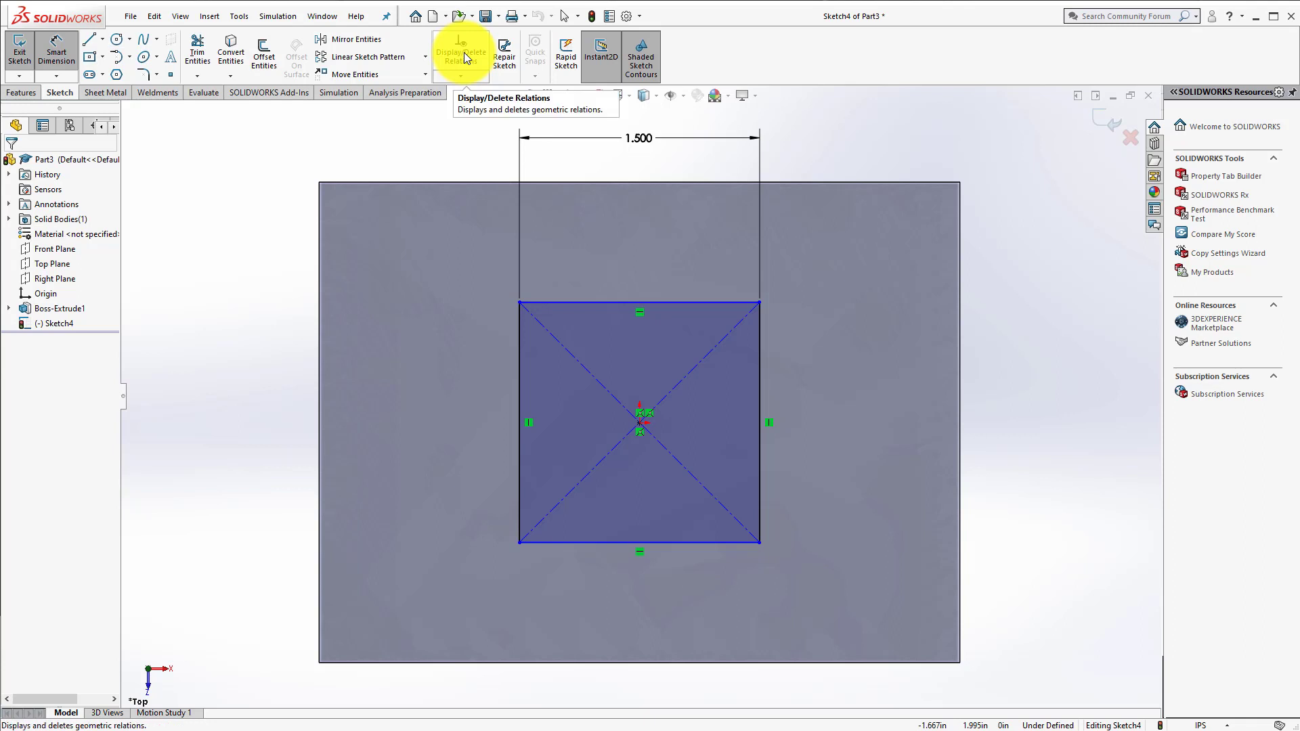
click(460, 77)
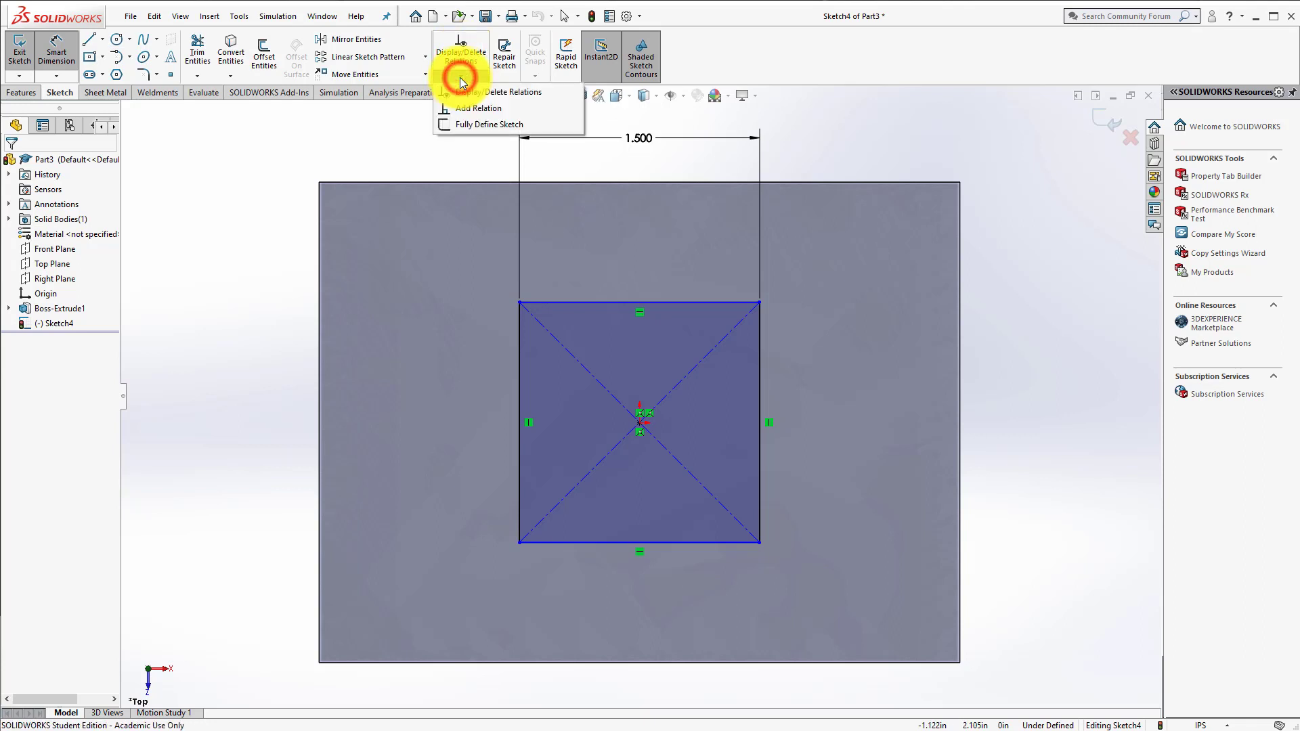
click(472, 109)
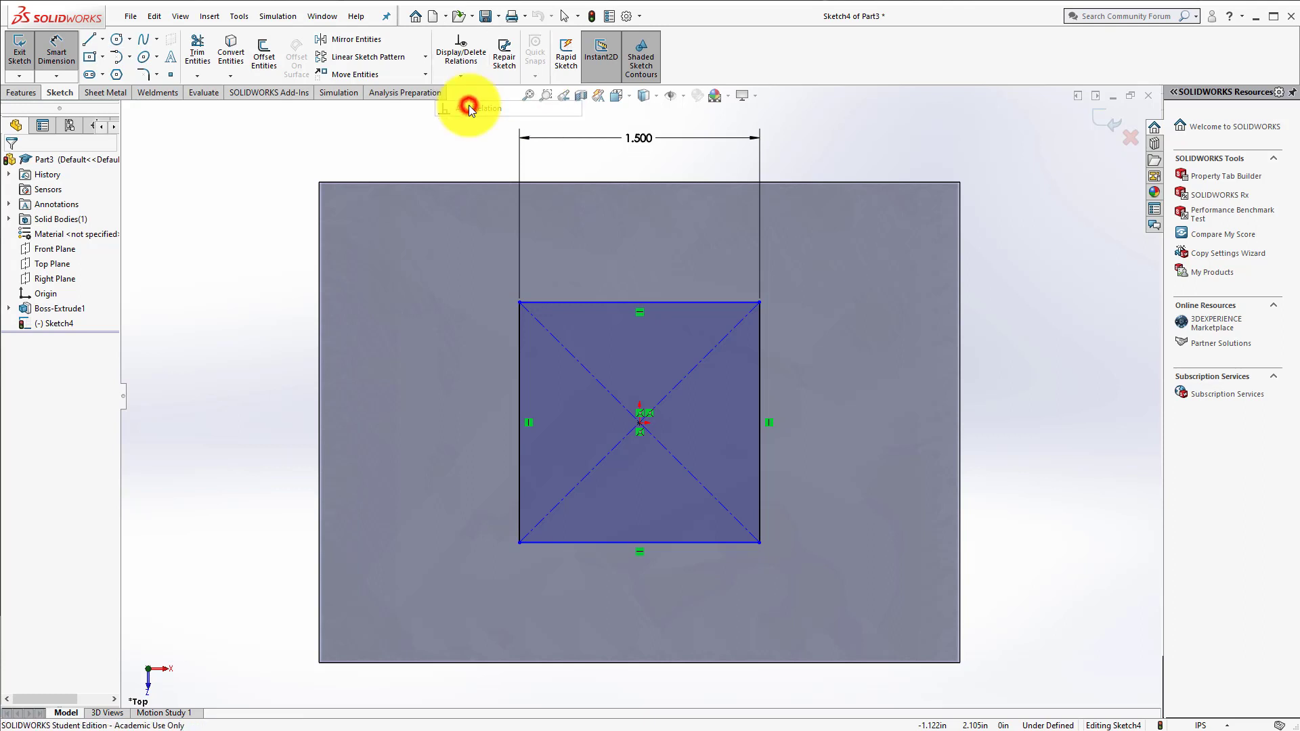
click(570, 302)
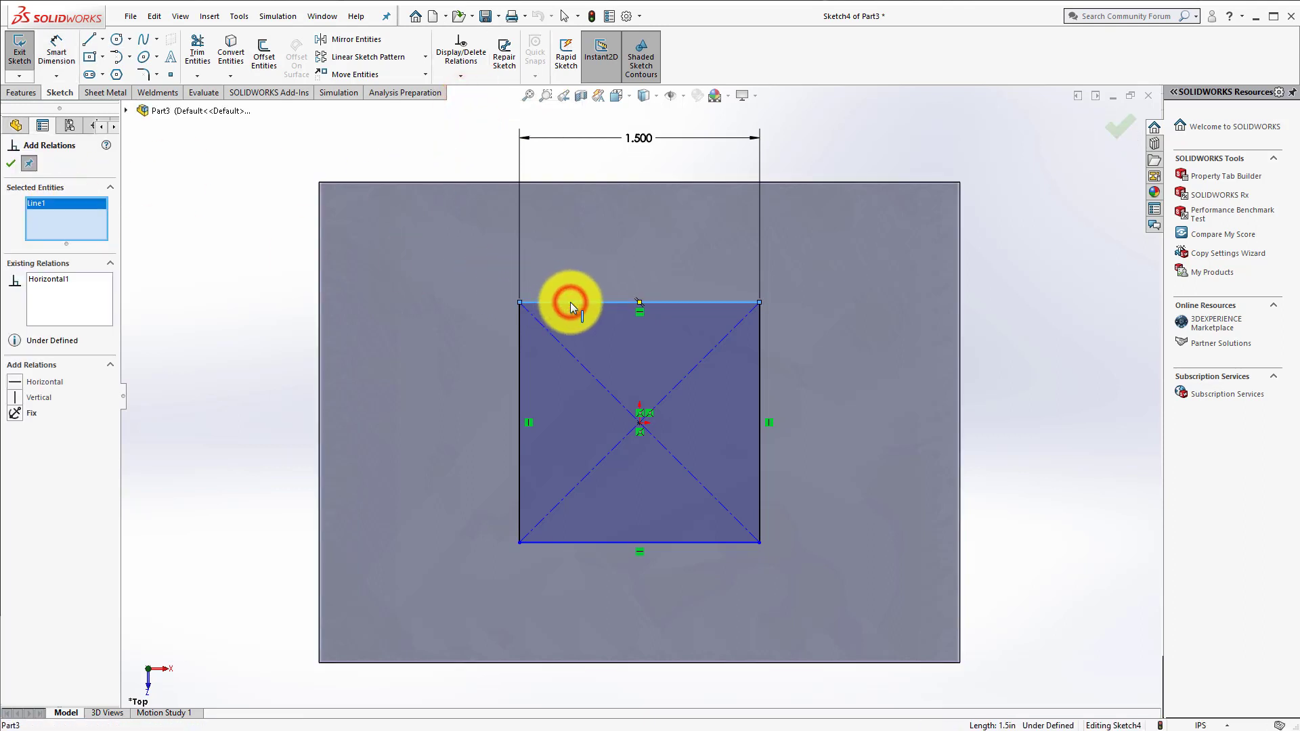
click(520, 343)
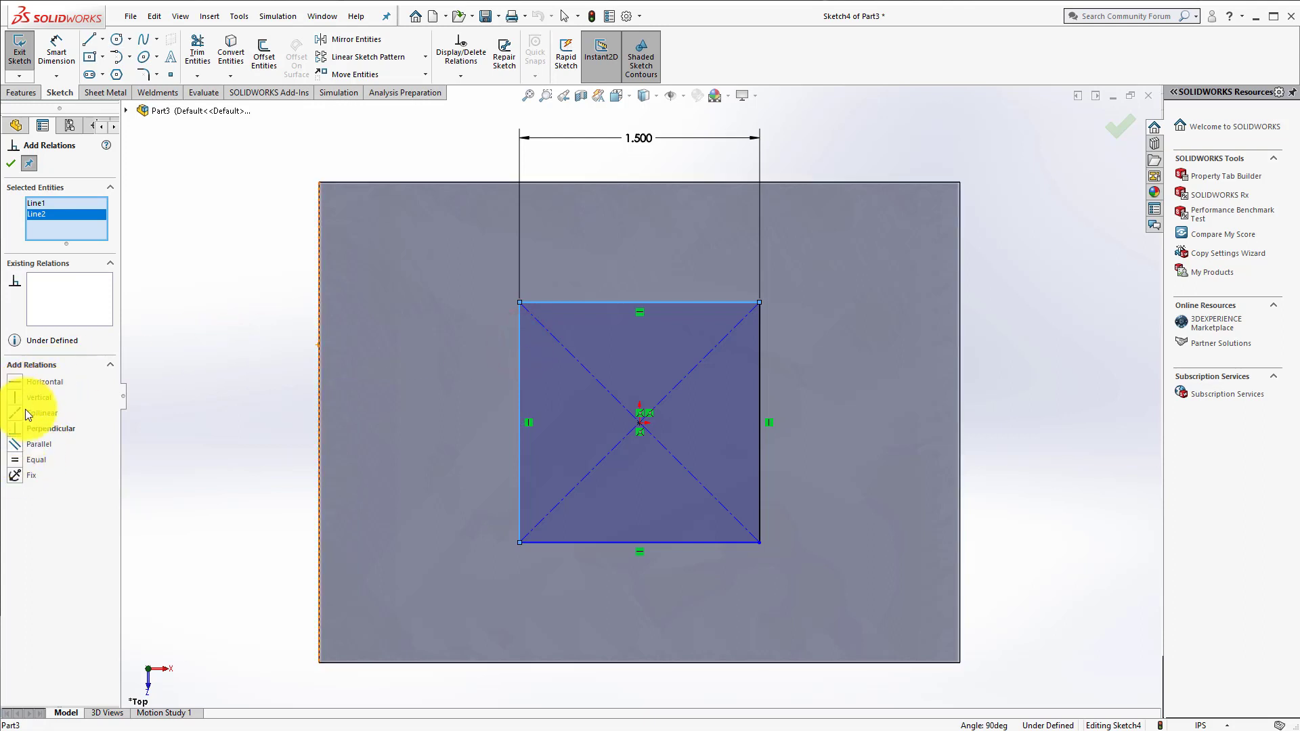
click(14, 462)
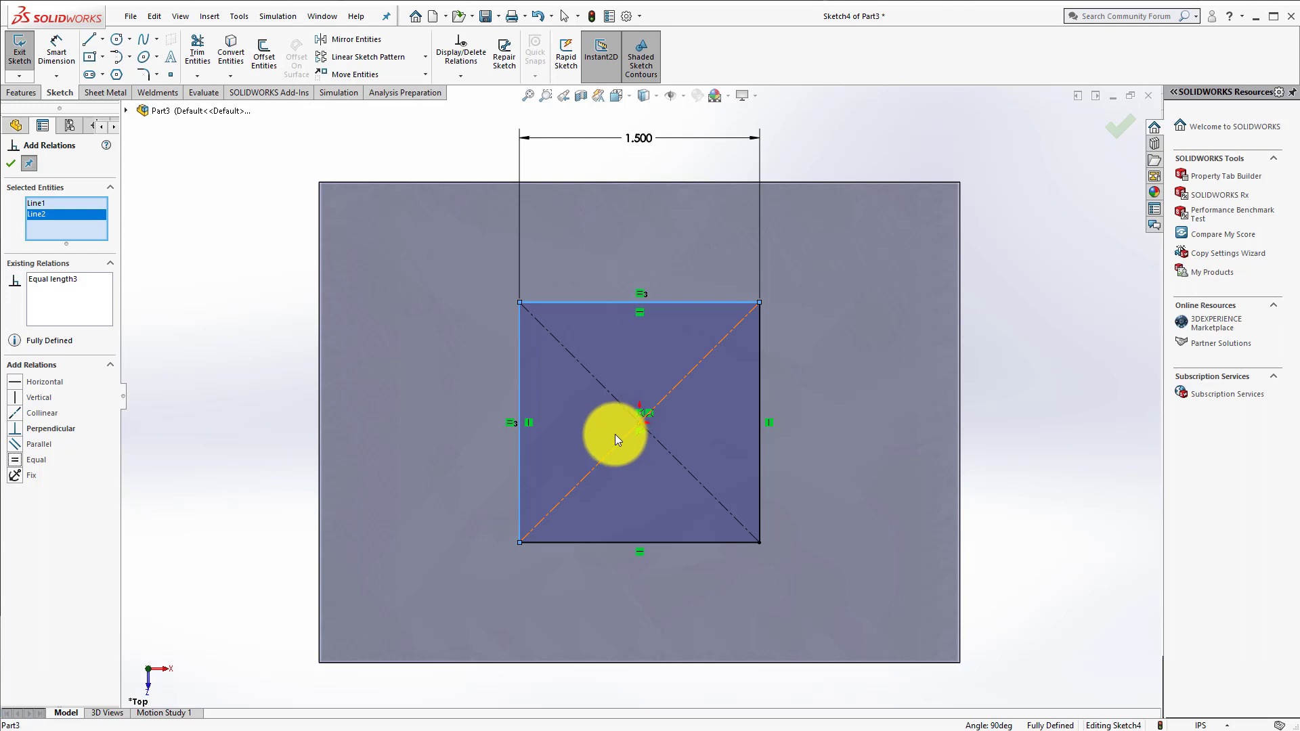
click(10, 163)
Step: Delete the Equal relation between the rectangle's upper and left edges
click(510, 425)
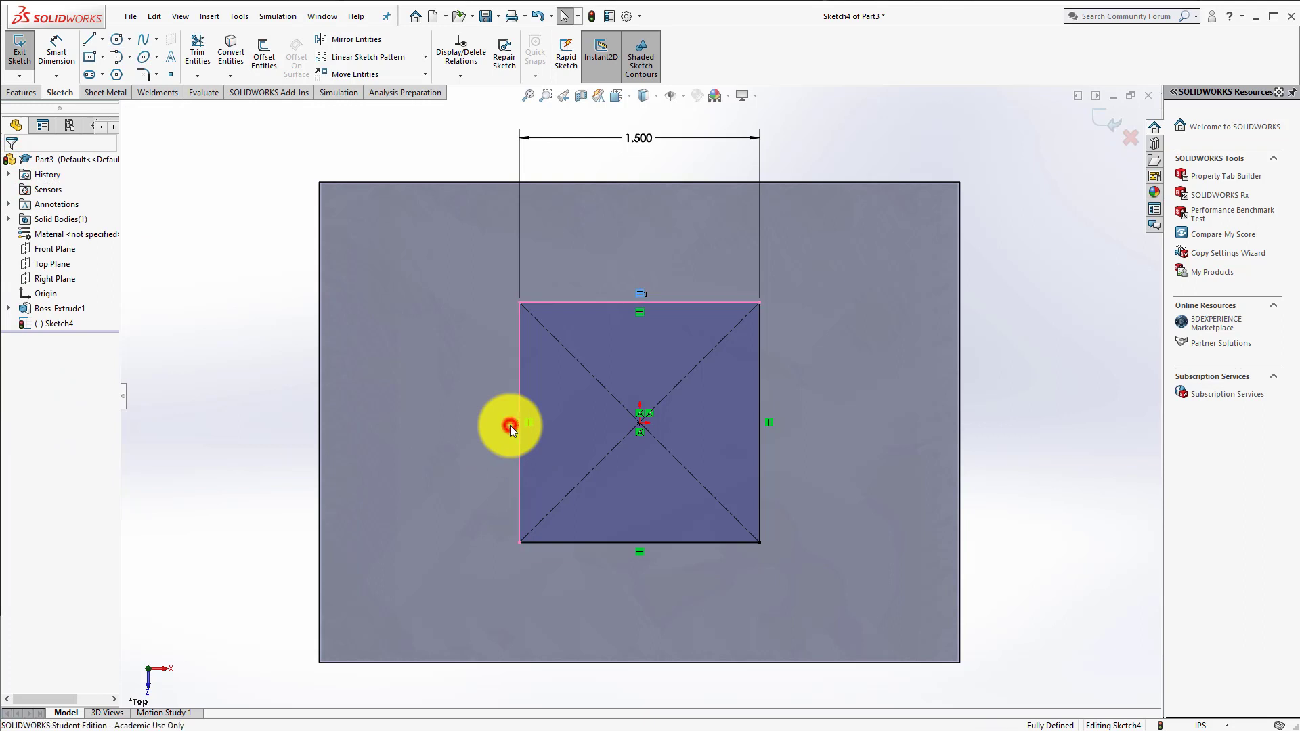
key(Delete)
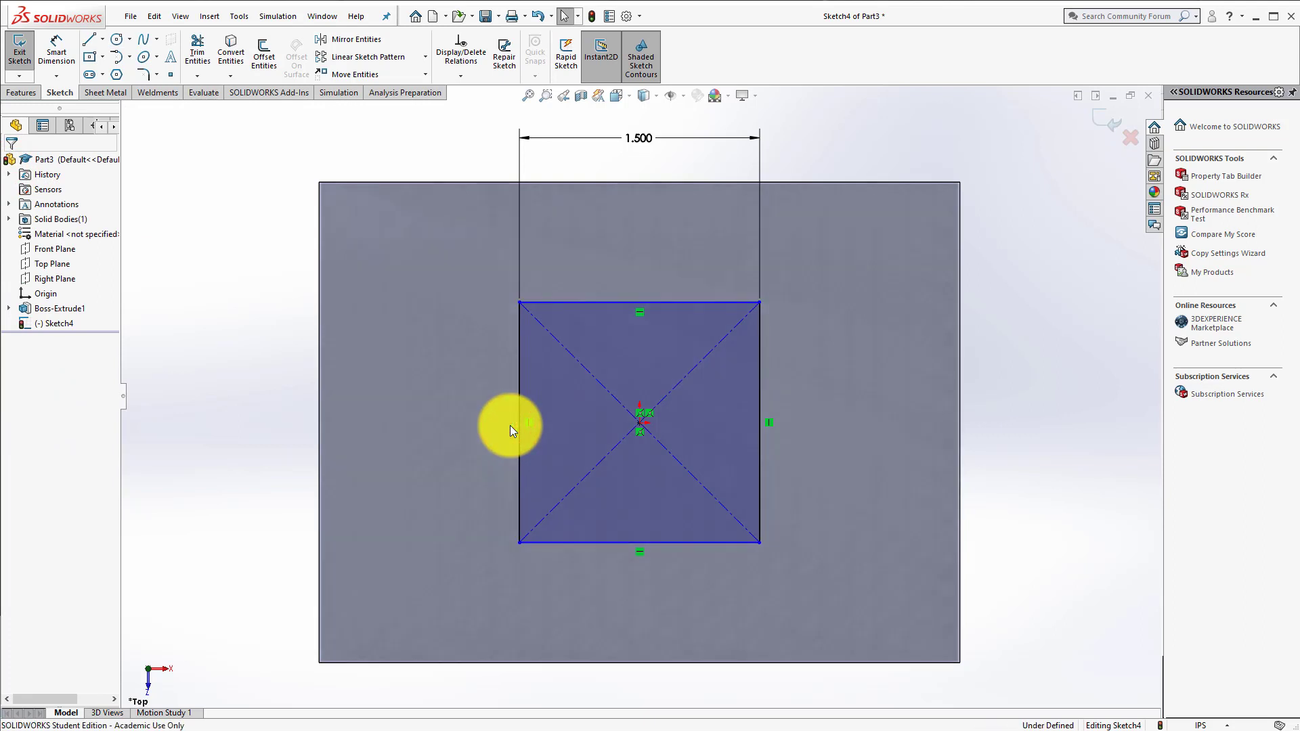
Step: Add a 1.5 in height dimension to the rectangle's left edge in place of the deleted relation
click(44, 51)
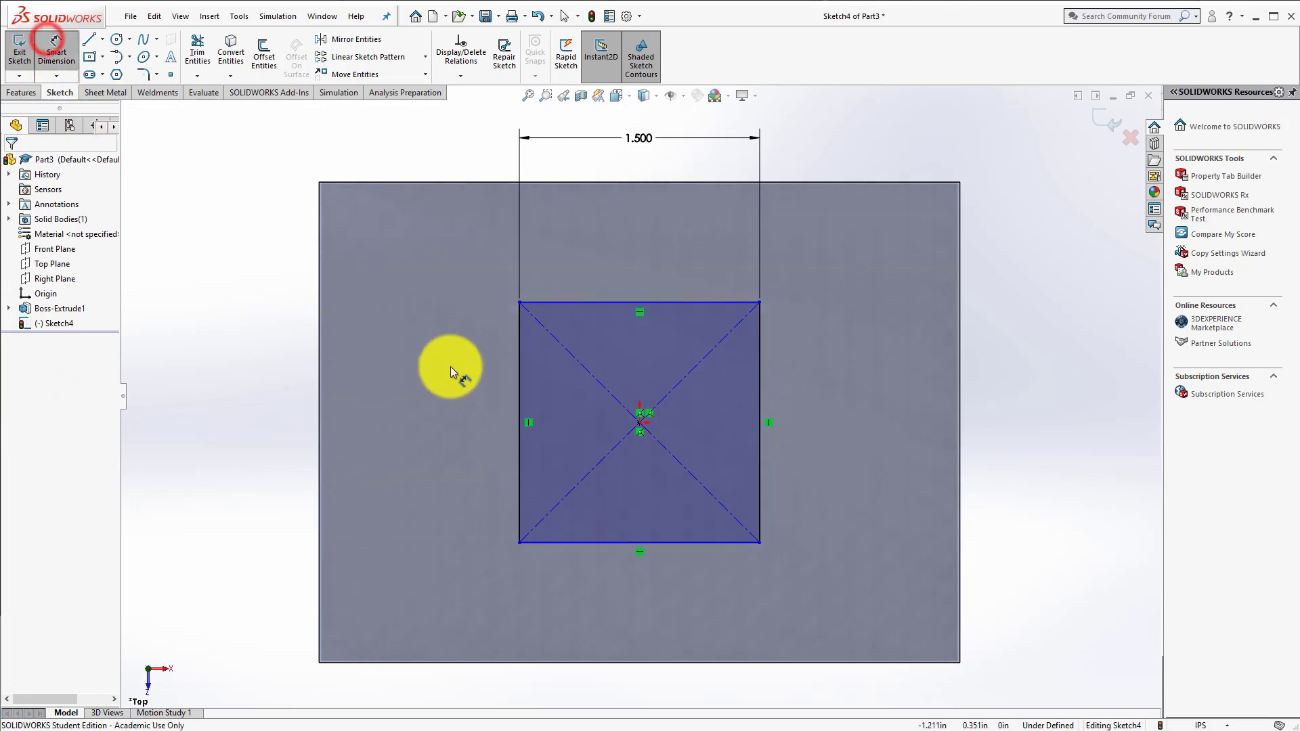
click(521, 359)
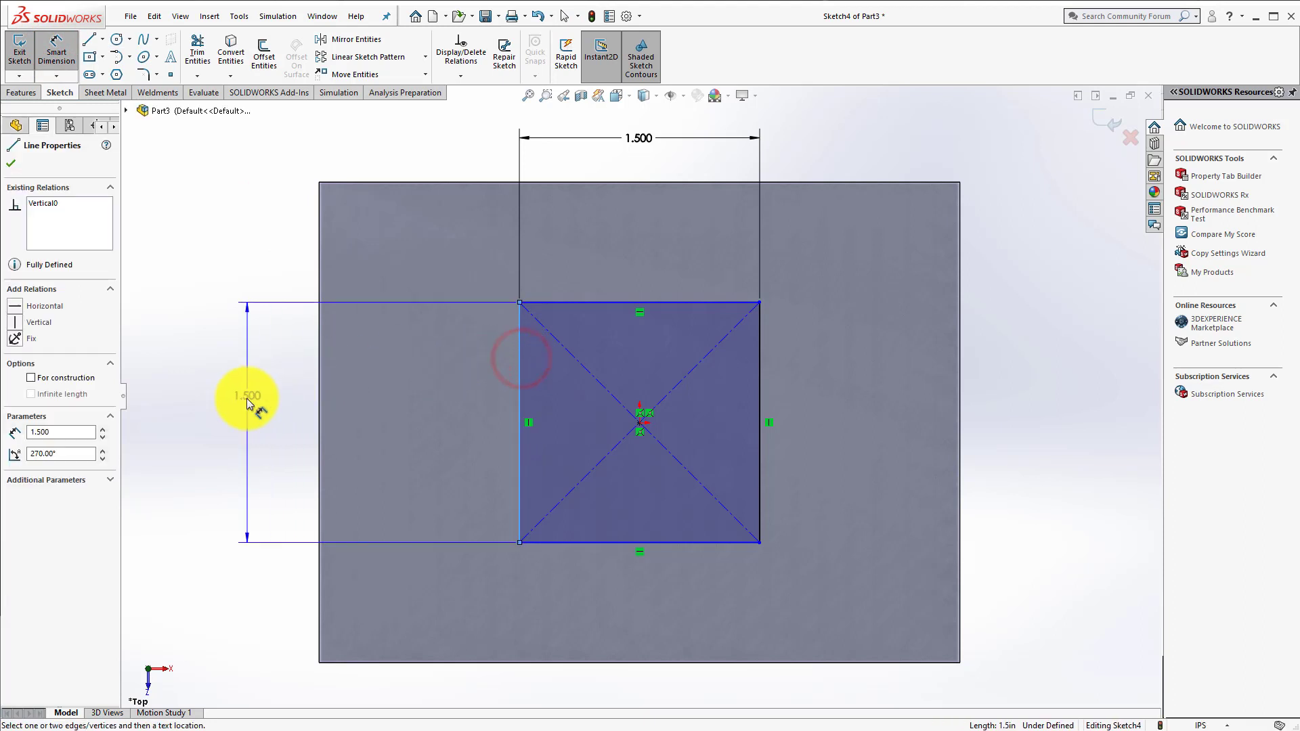
click(248, 401)
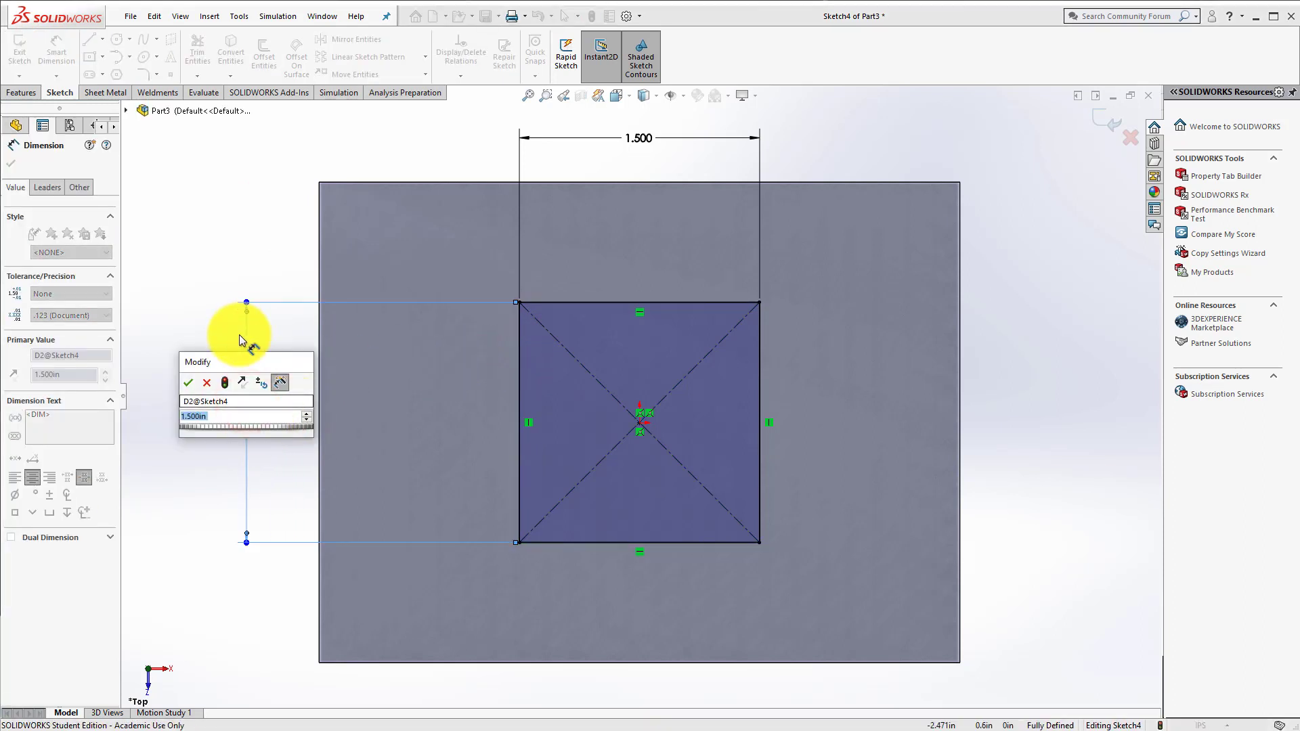
click(188, 382)
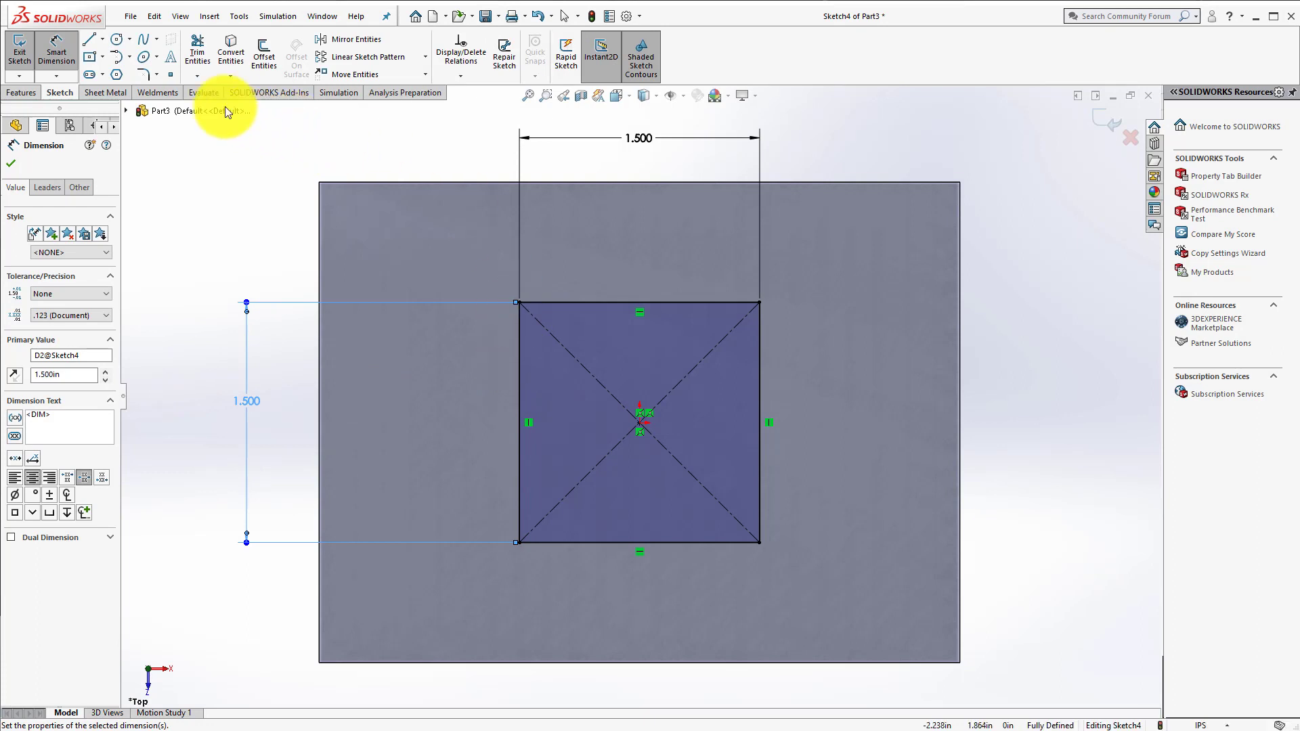
Step: Add a driven reference dimension between the square's upper edge and the block's upper edge, placed in line with the height dimension
click(57, 51)
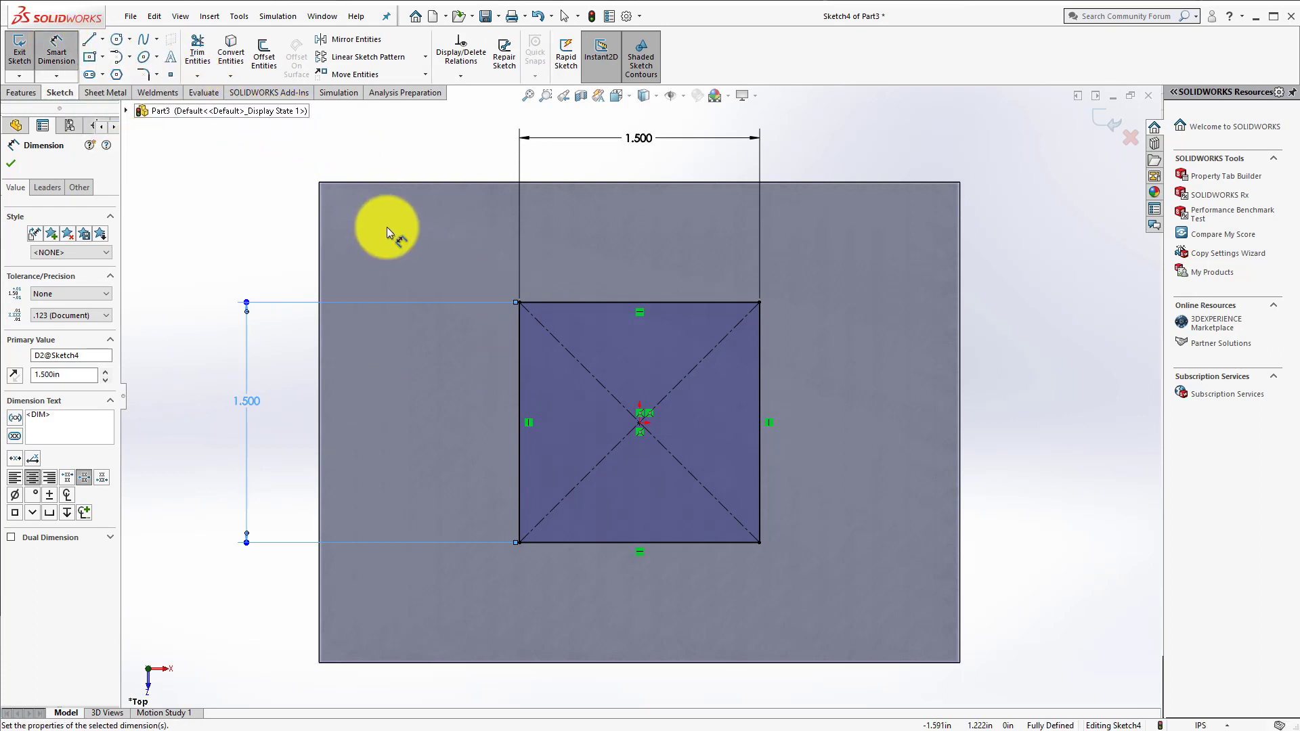
click(568, 303)
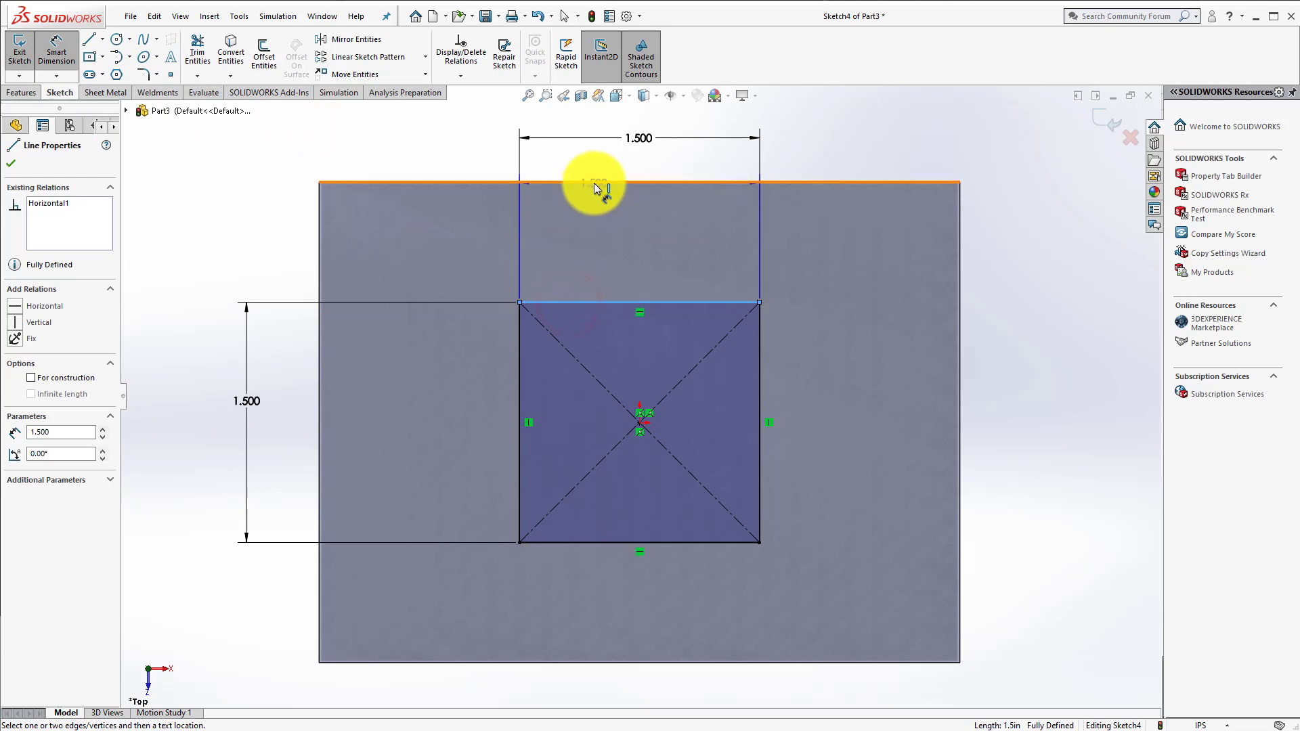
click(593, 183)
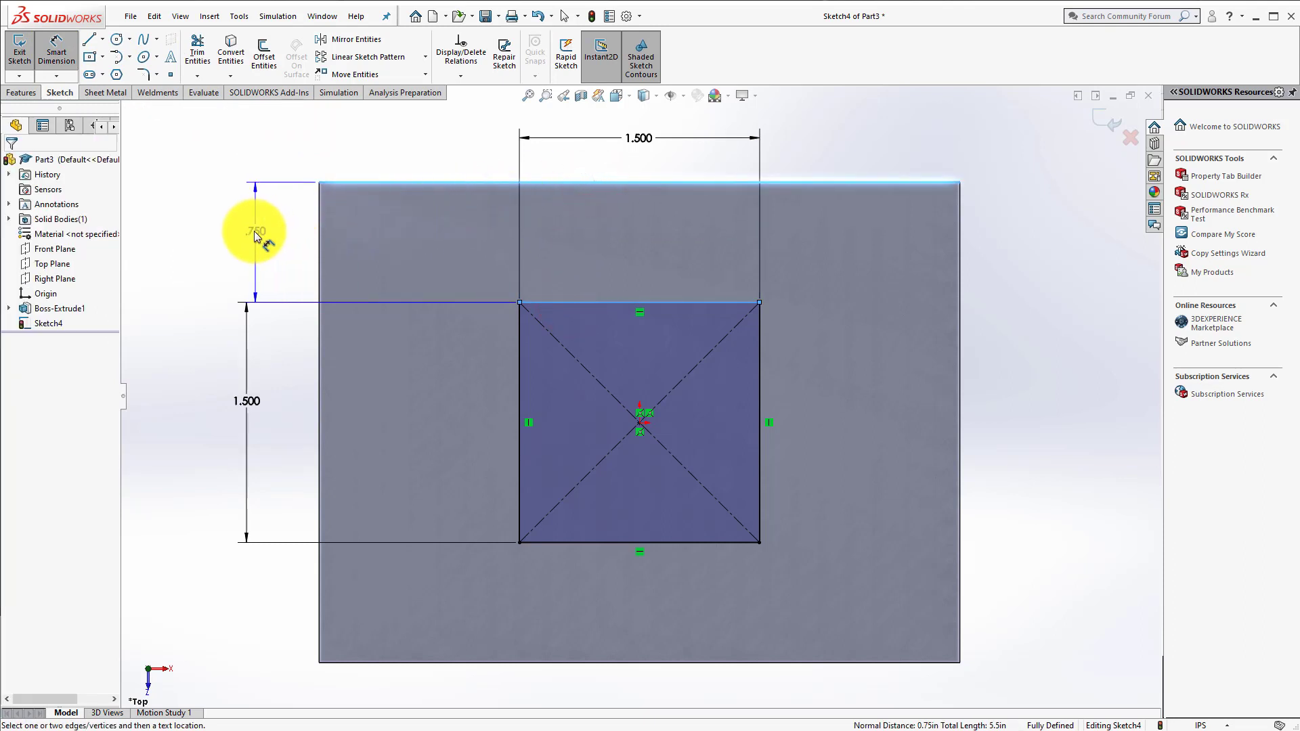
click(247, 233)
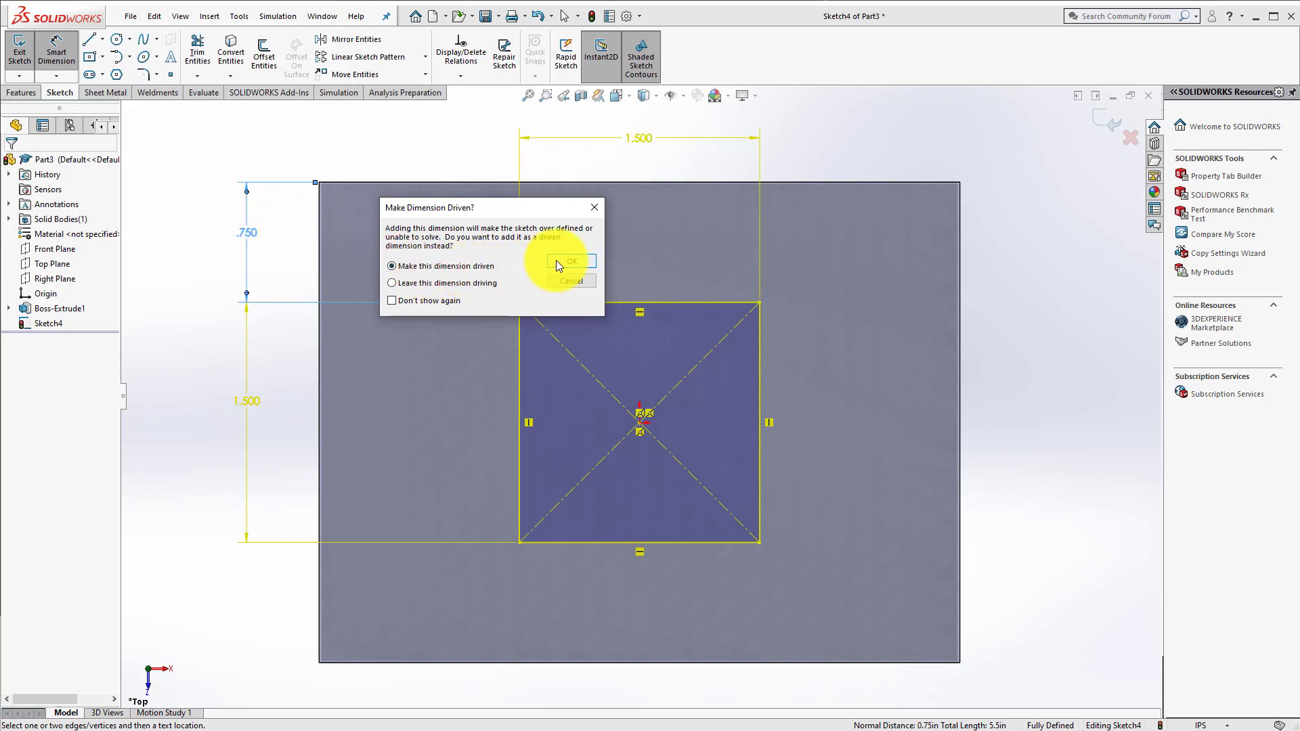
click(573, 261)
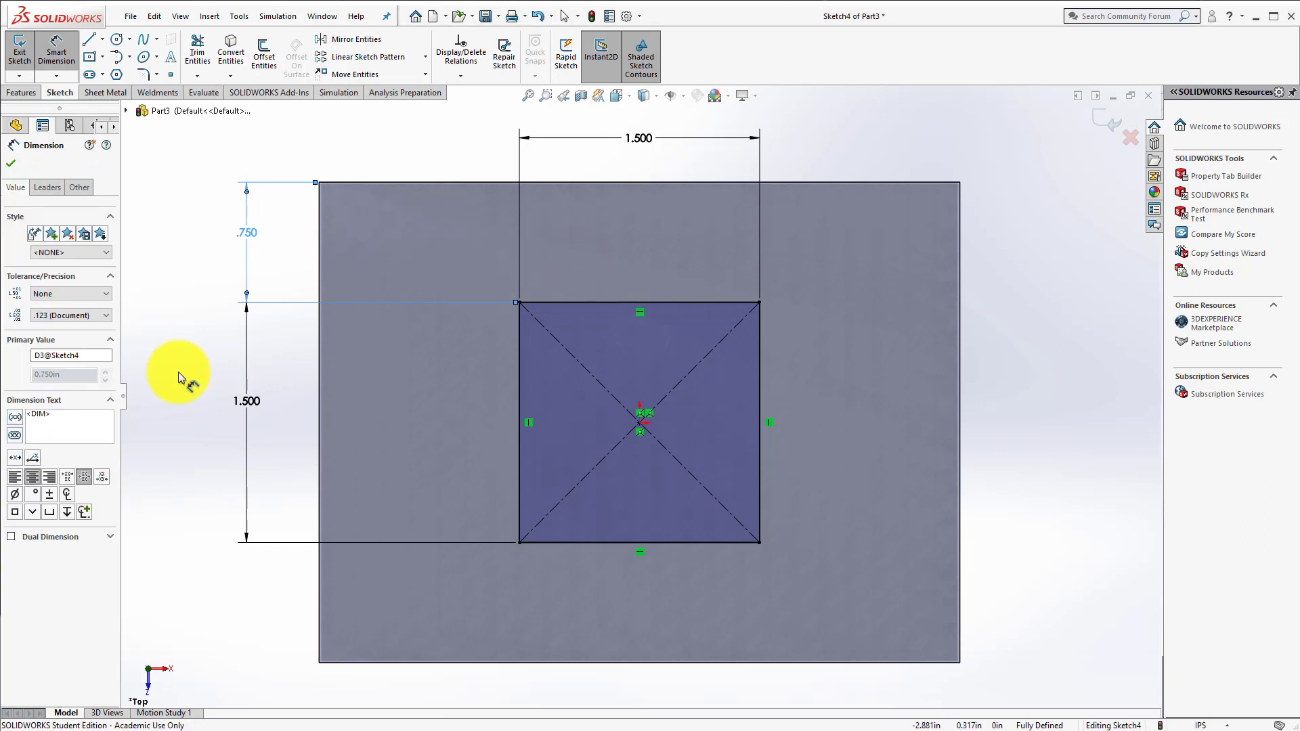
Step: Set the precision of the driven vertical offset dimension to two decimal places (.12)
click(91, 315)
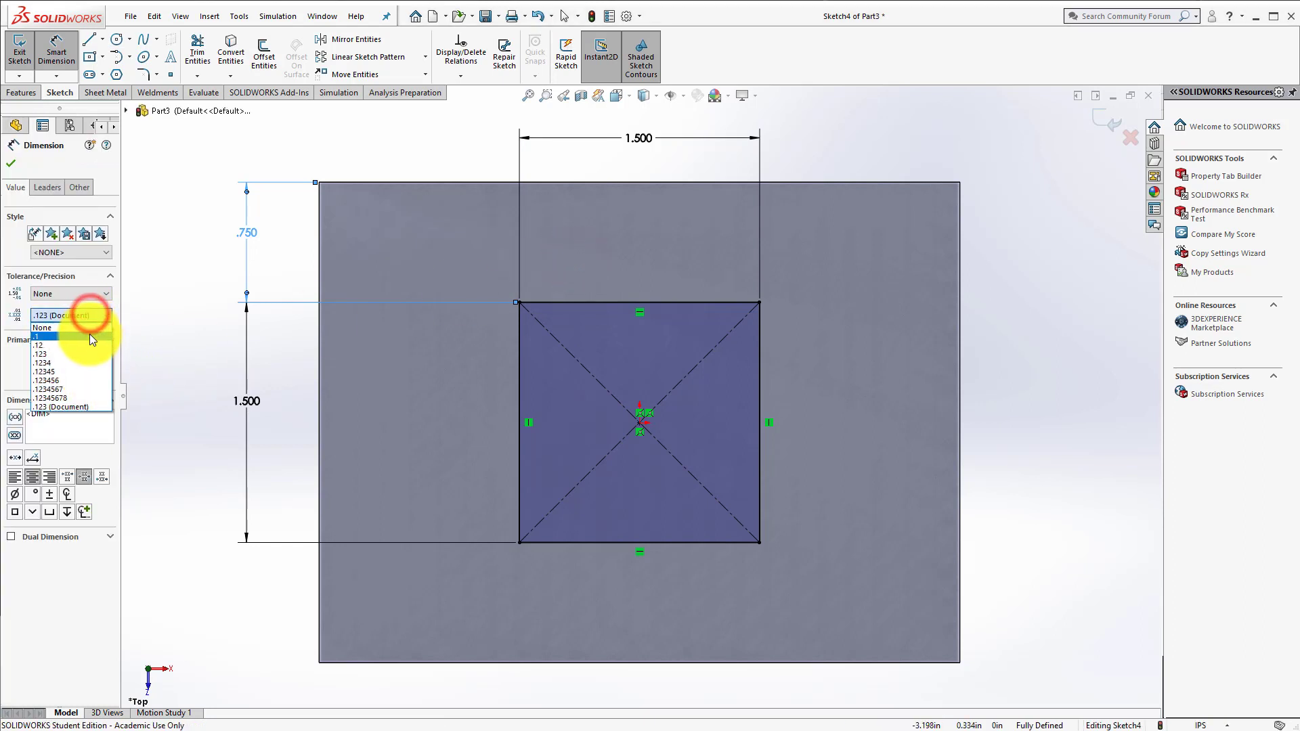
click(90, 345)
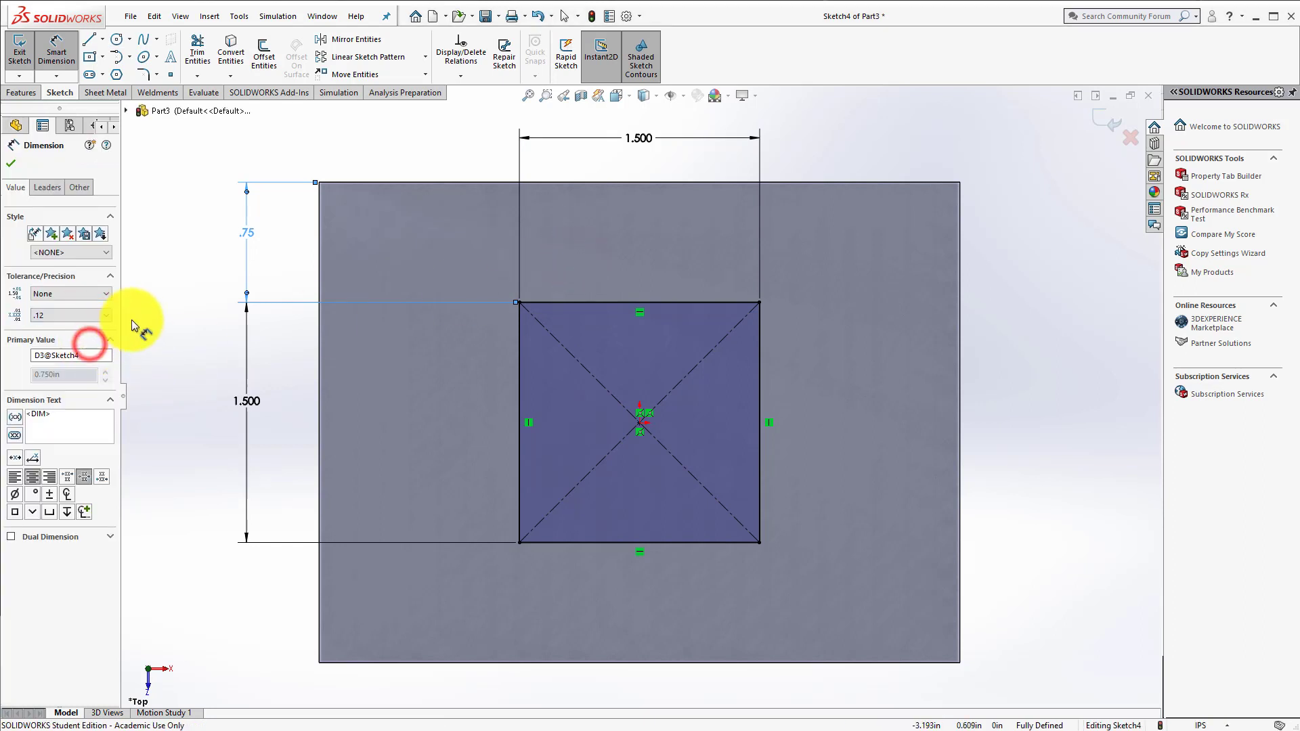
click(197, 252)
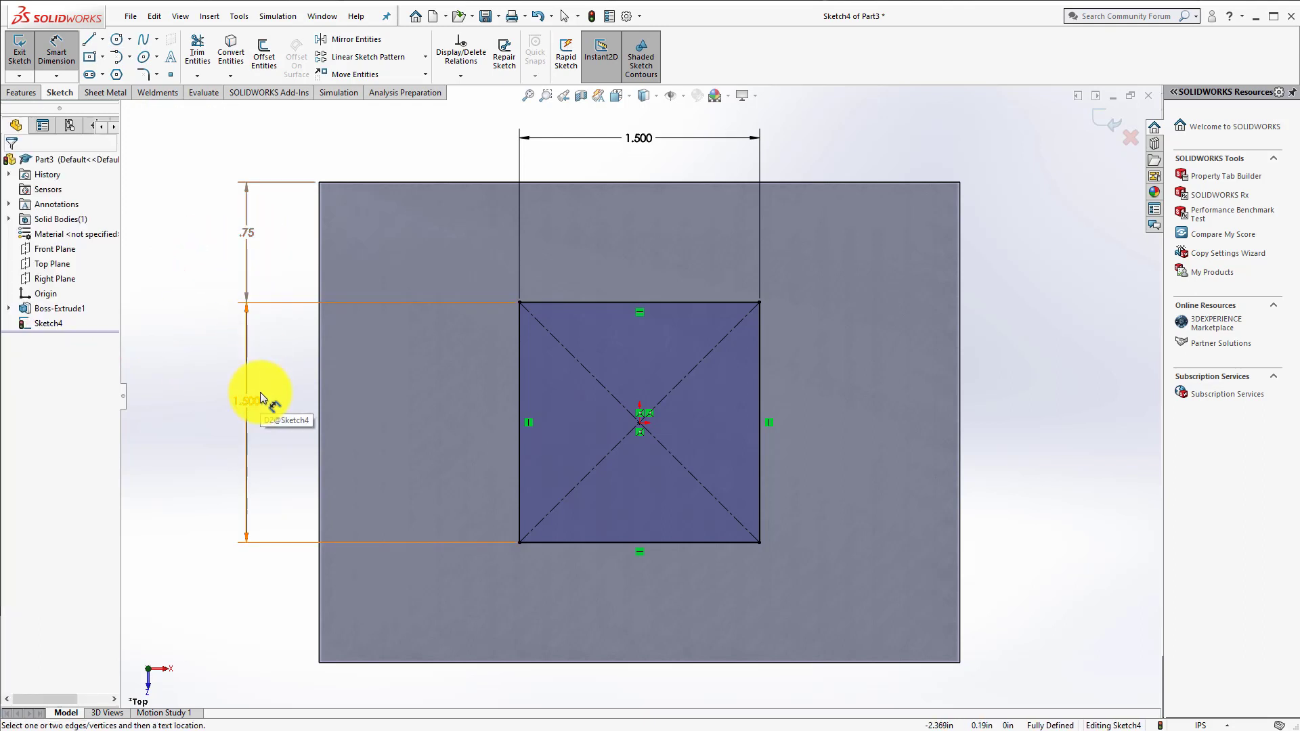
Step: Try to edit the driven vertical offset dimension, and set the square's height dimension to 1 in
double_click(242, 236)
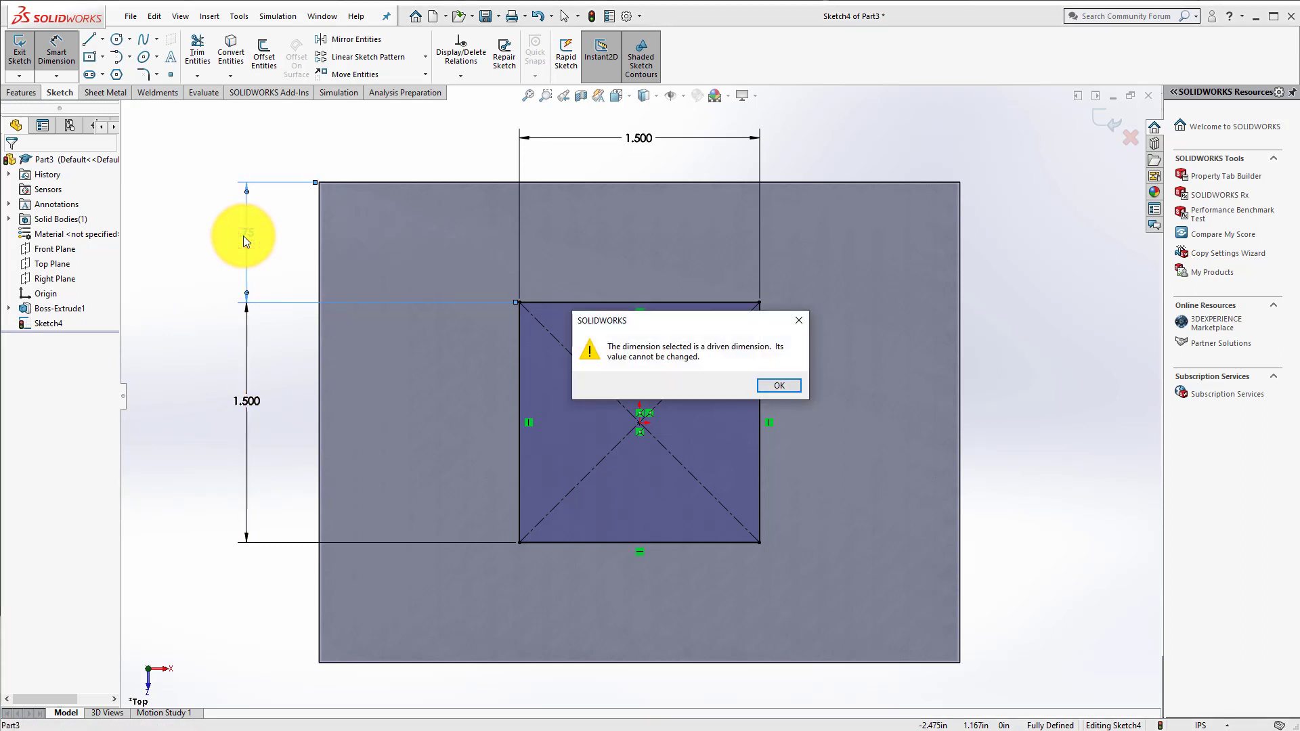
click(785, 385)
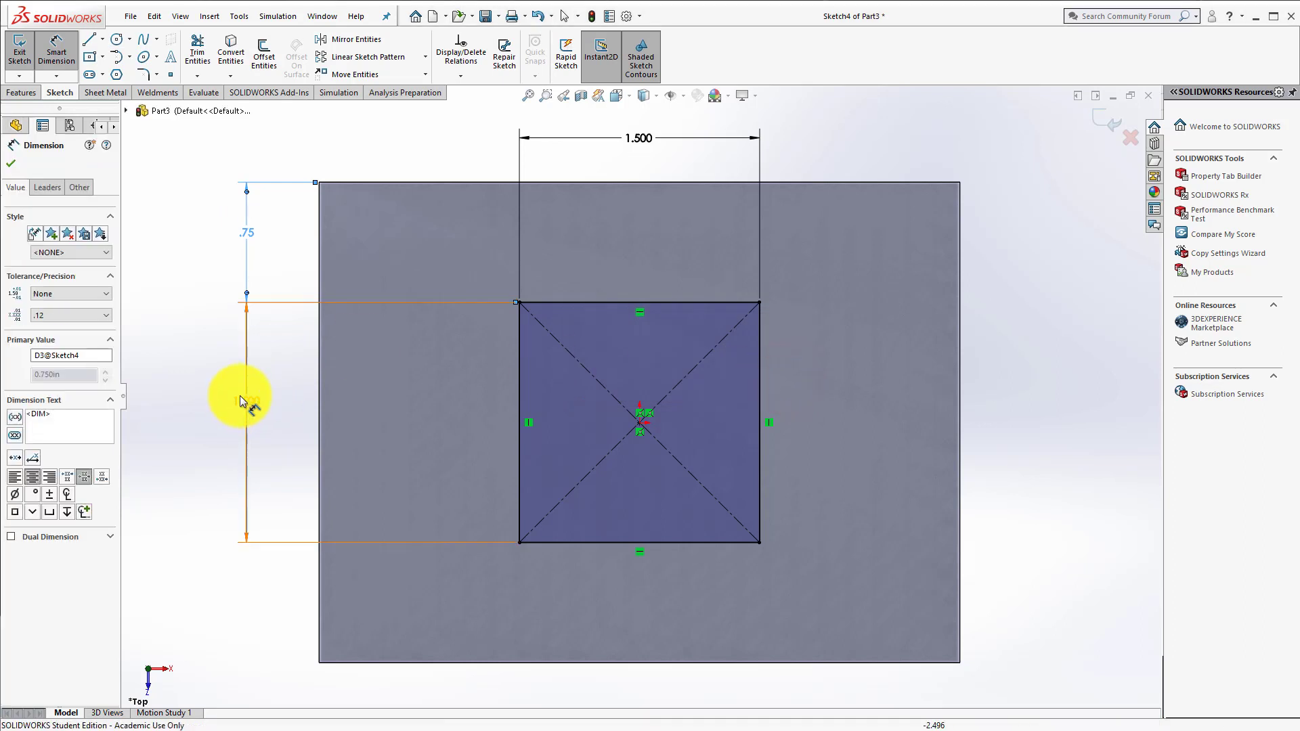
click(242, 400)
double_click(240, 395)
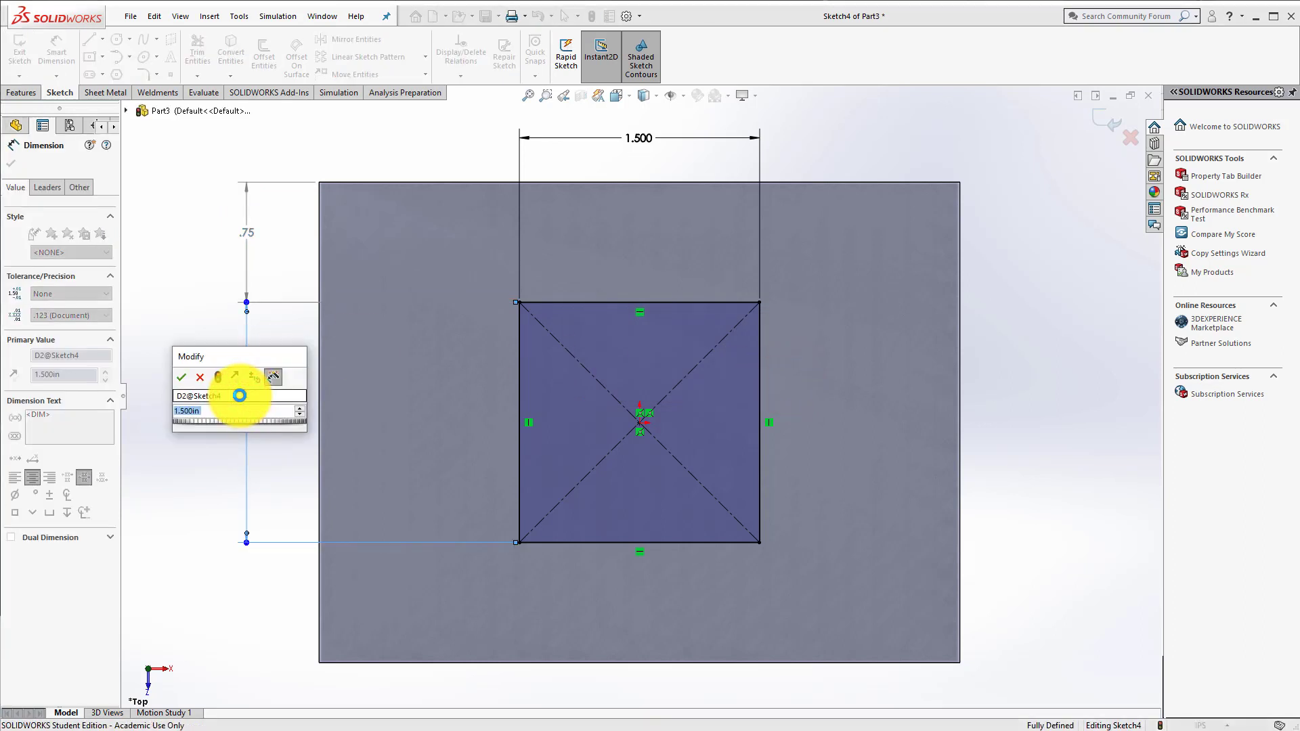
text(1)
key(Return)
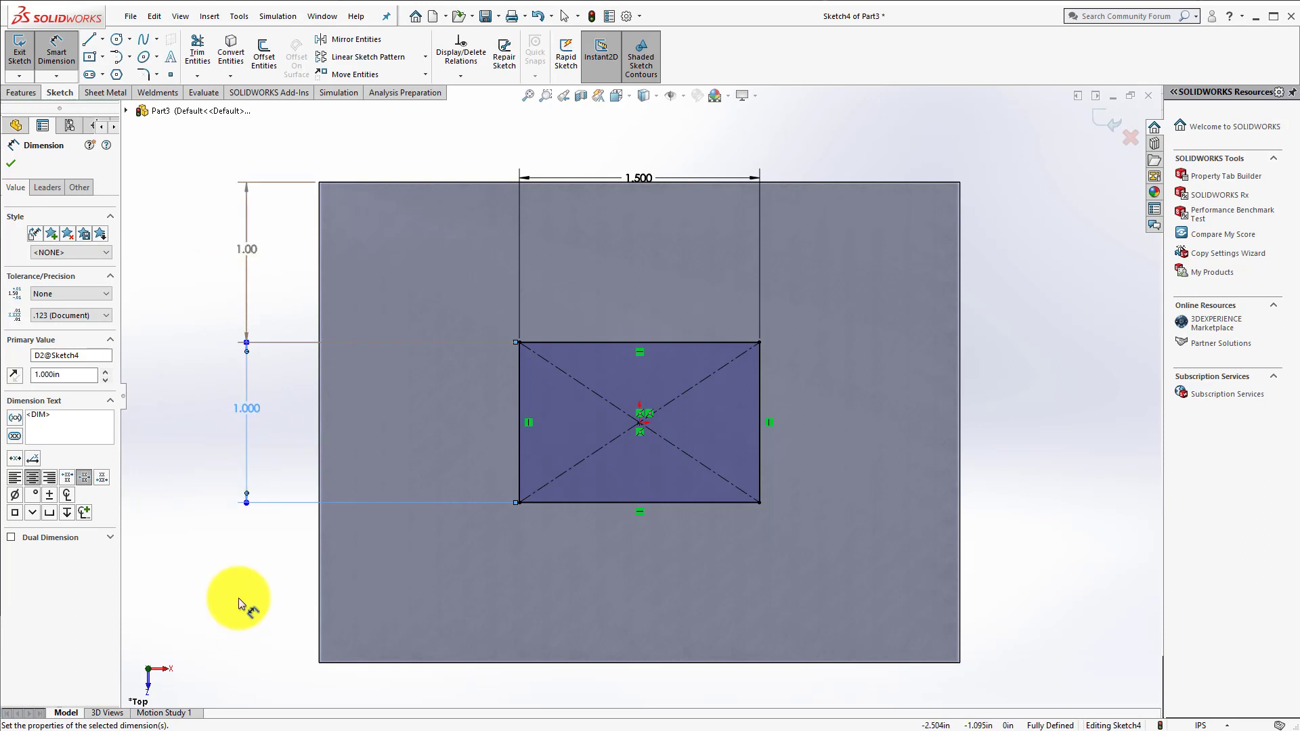
Step: Restore the square's height dimension to 1.5 in
double_click(248, 405)
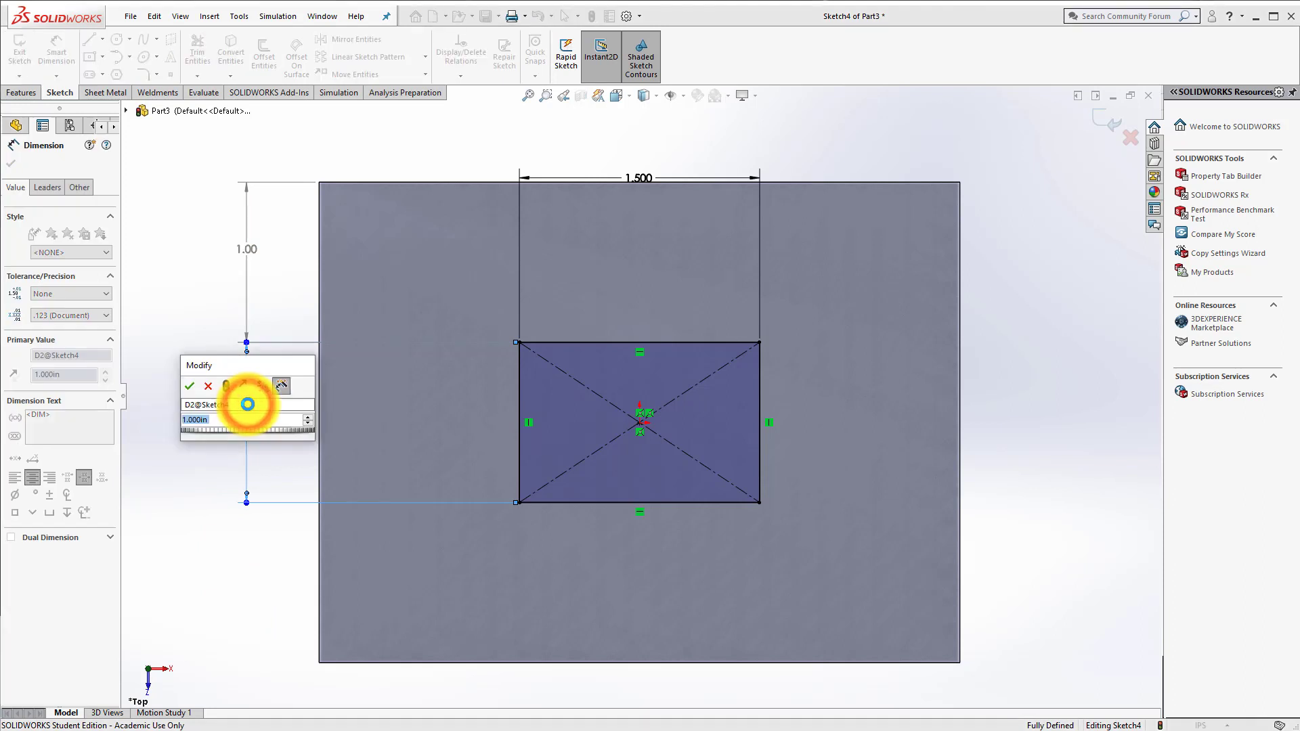
text(1.5)
key(Return)
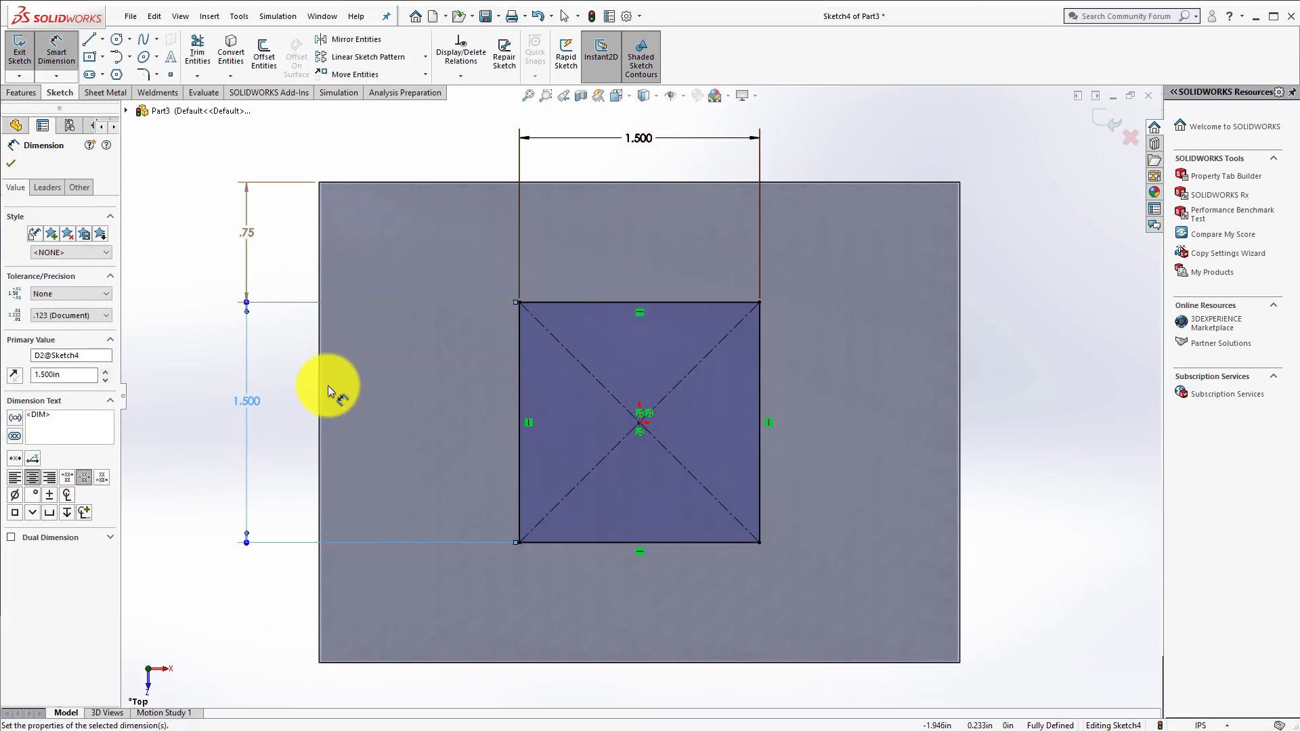
Step: Add a driven reference dimension between the block's left edge and the square's left edge, in line with the width dimension
click(56, 49)
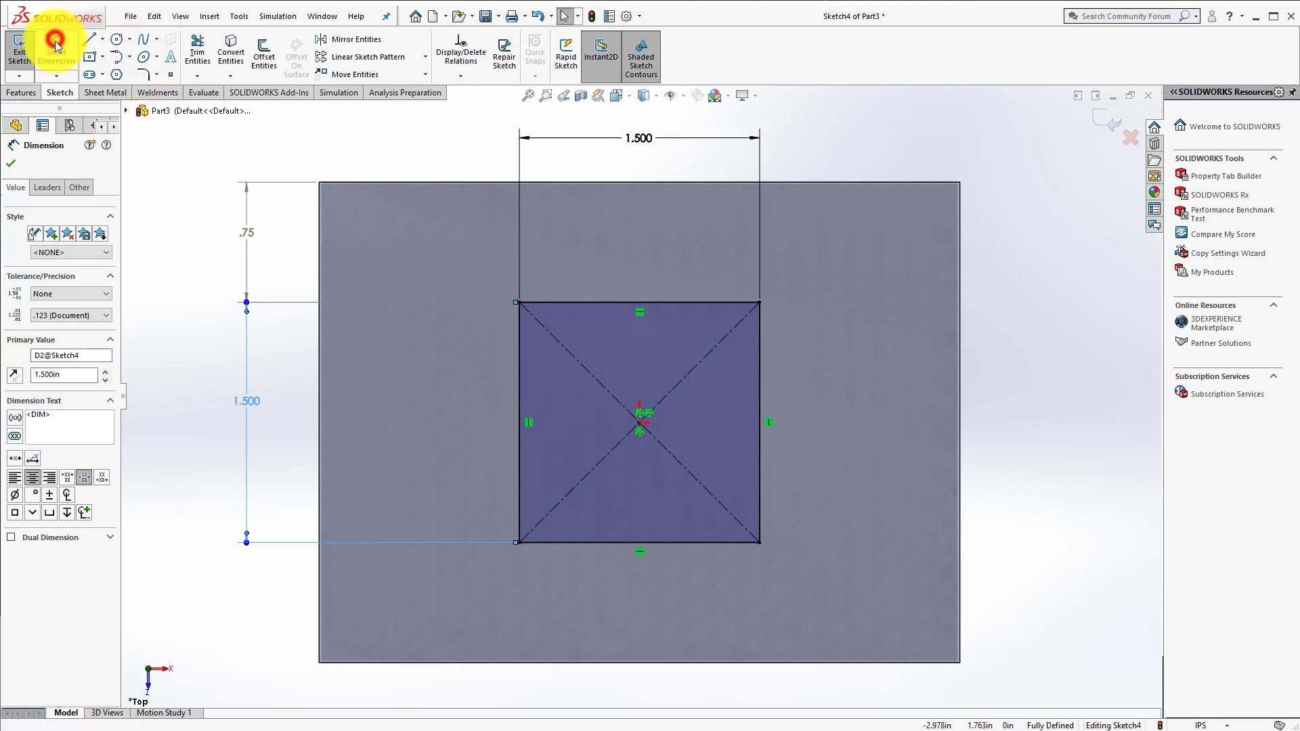
click(315, 215)
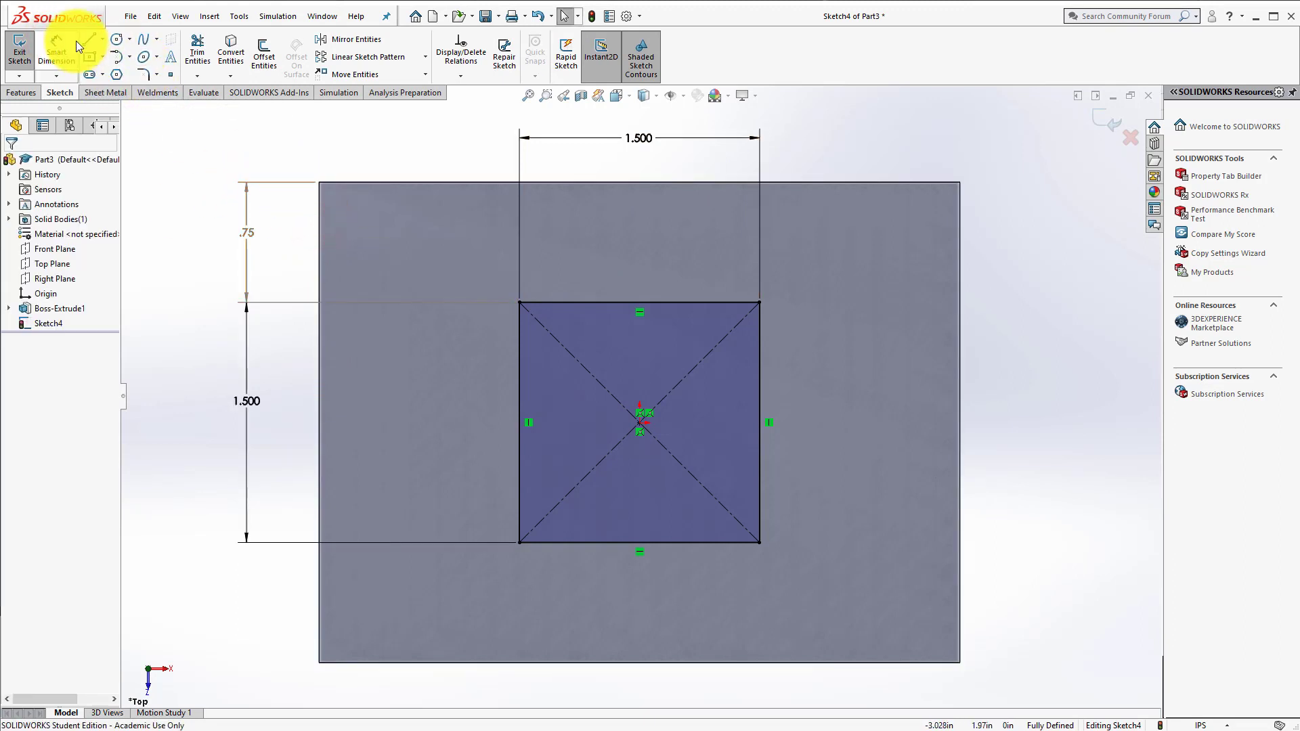
click(49, 44)
click(319, 214)
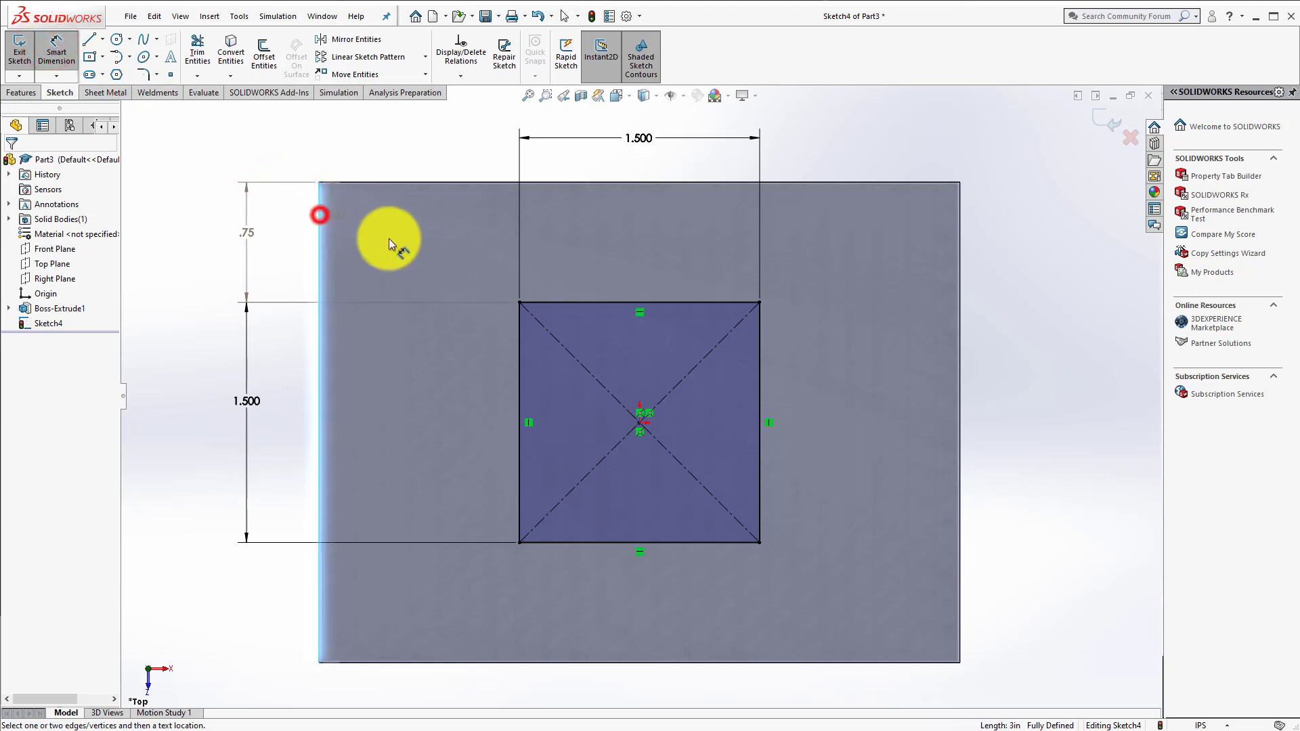
click(517, 319)
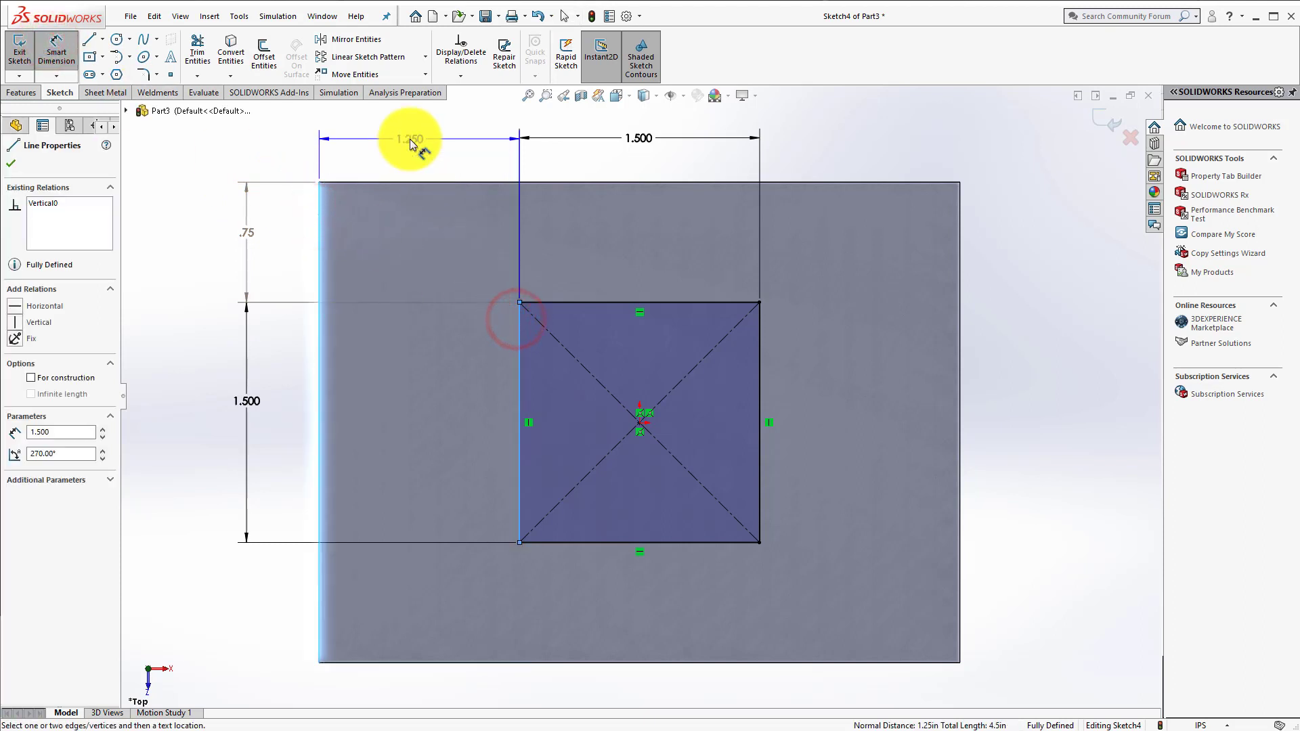
click(410, 142)
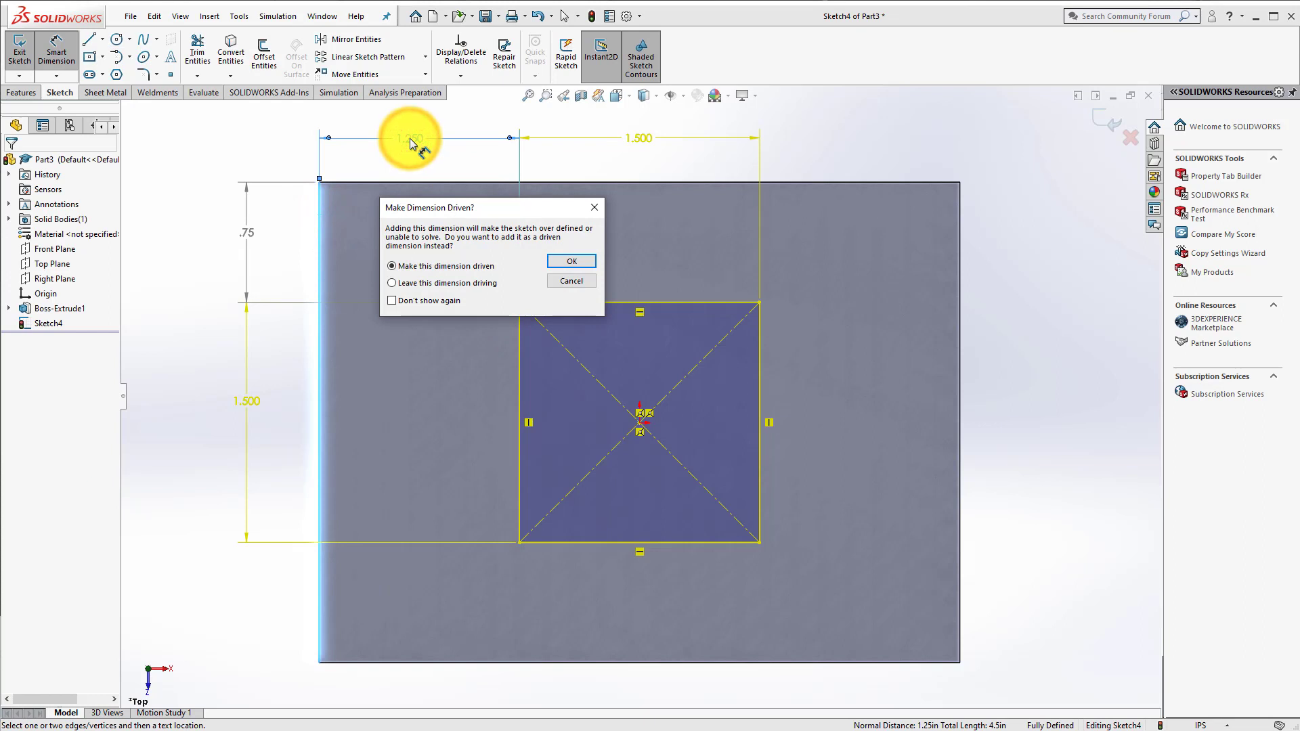
click(572, 261)
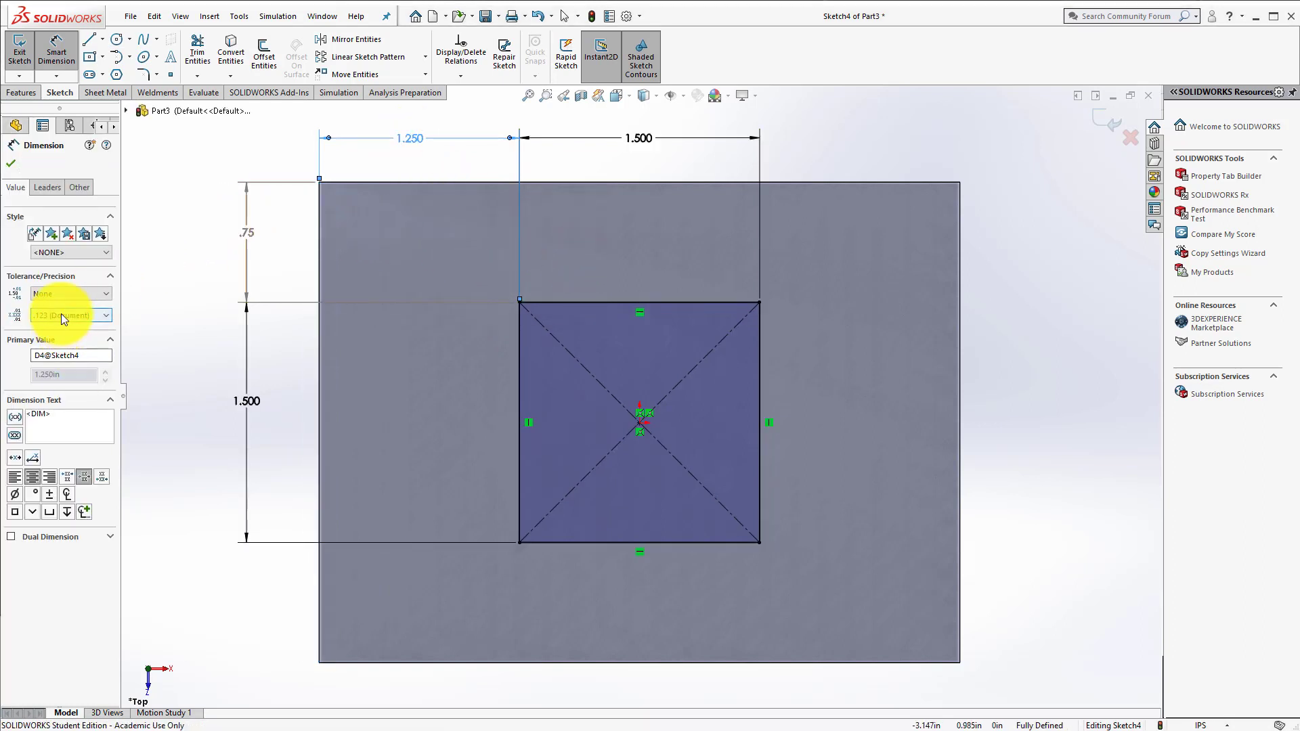
Step: Set the precision of the driven horizontal offset dimension to two decimal places (.12)
click(61, 315)
click(57, 342)
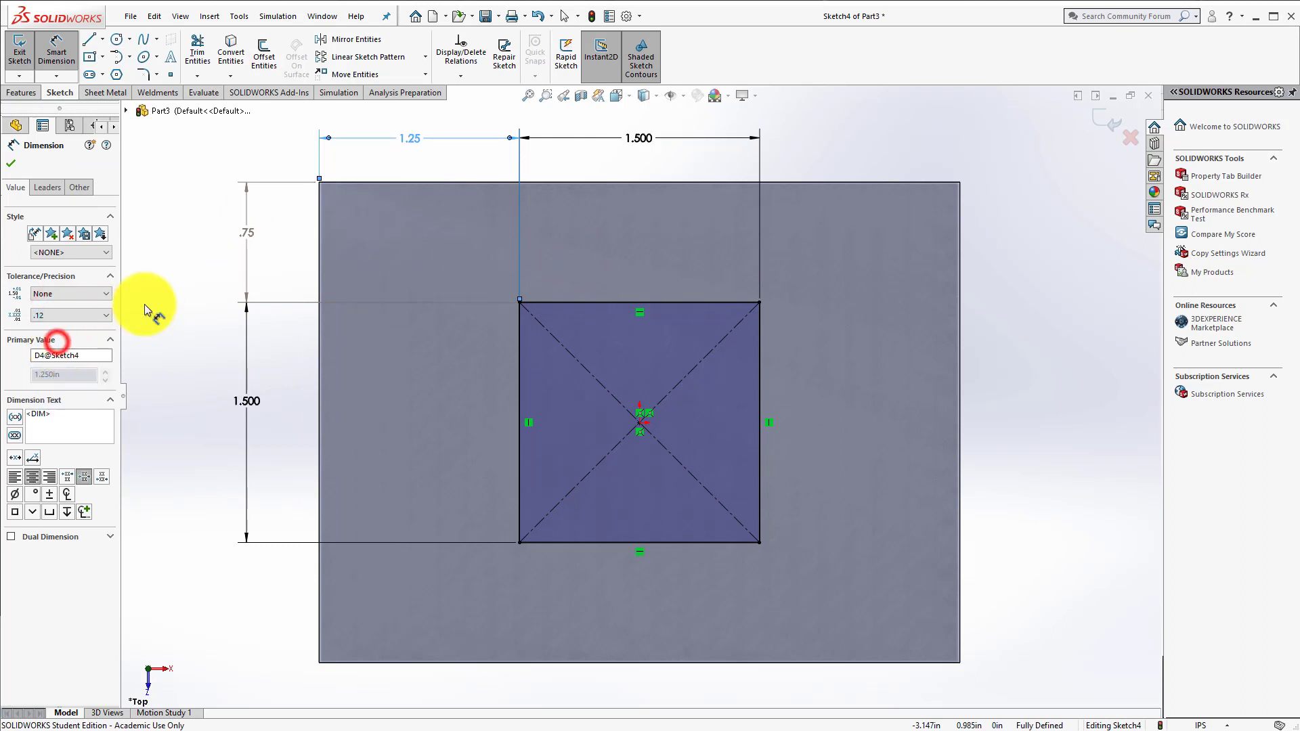
click(178, 196)
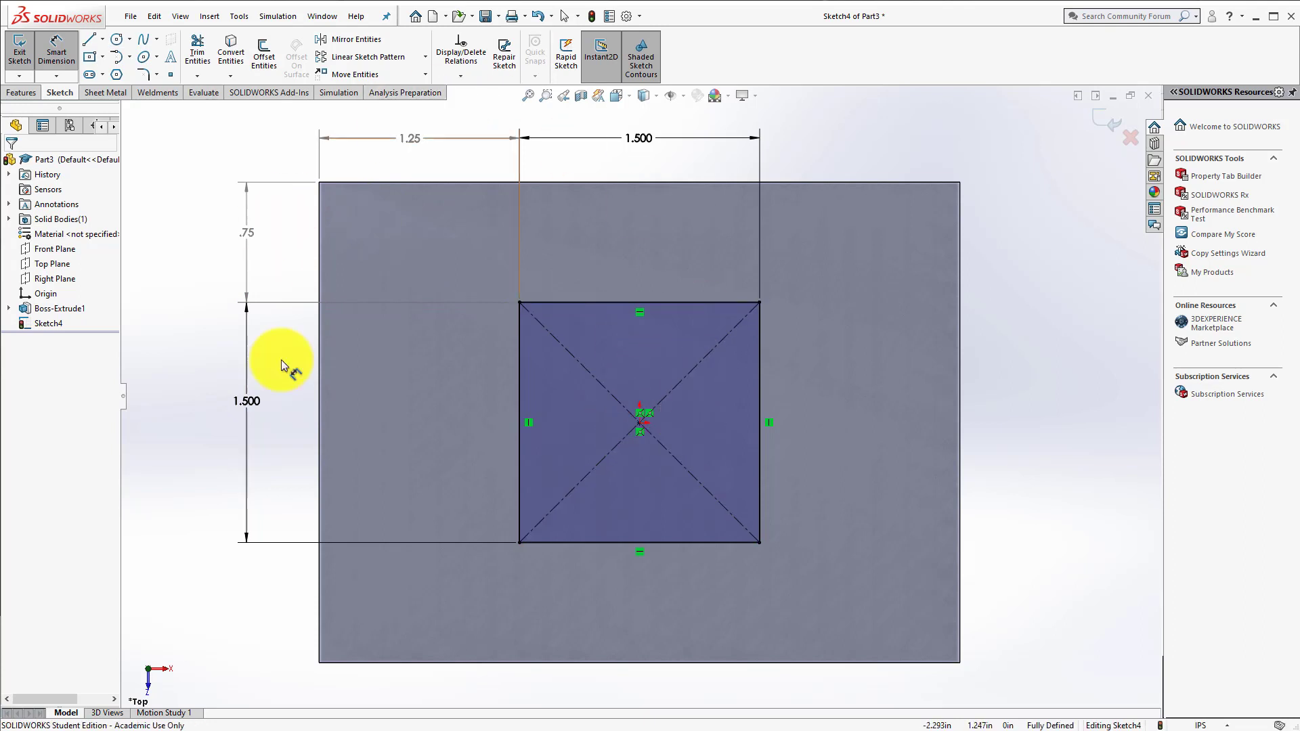
Step: Exit the sketch to start the extruded cut, then try the reversed direction and point the cut back into the block
click(1103, 118)
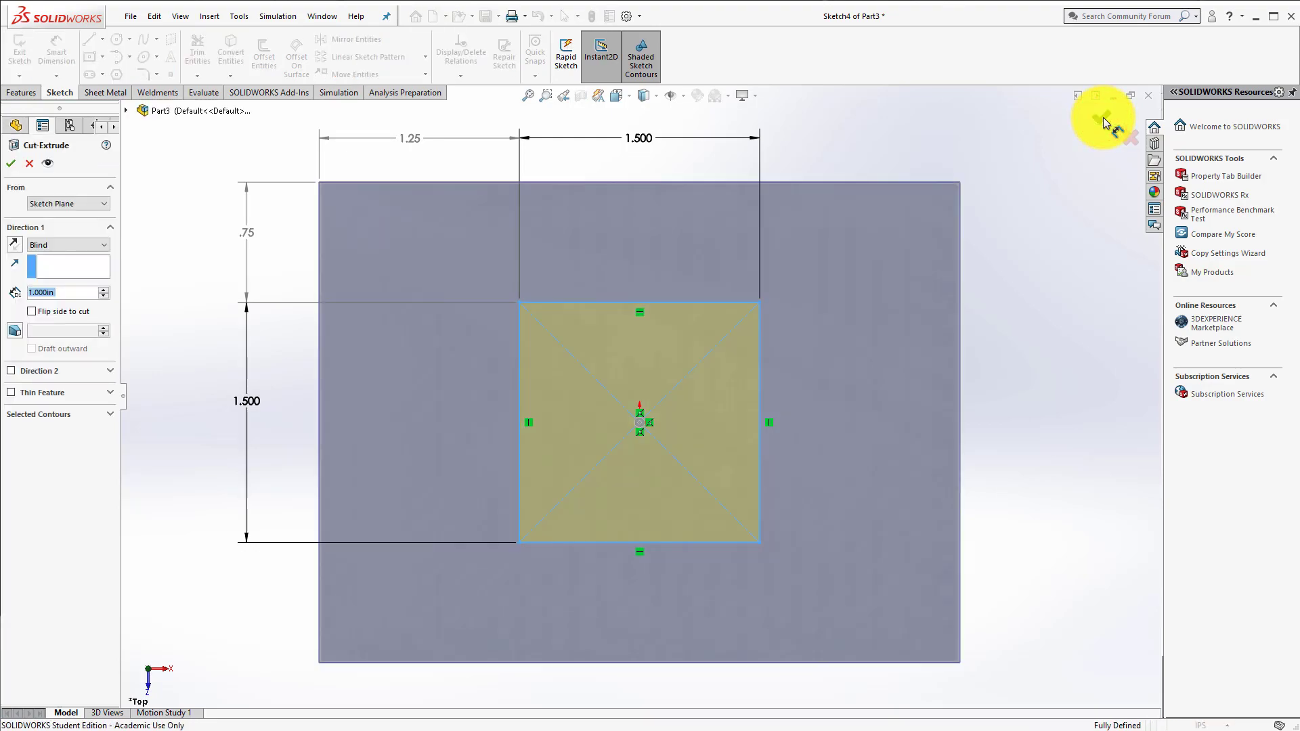
mouse_move(606, 610)
middle_down()
mouse_move(598, 430)
mouse_move(551, 357)
mouse_move(546, 401)
mouse_move(584, 406)
middle_up()
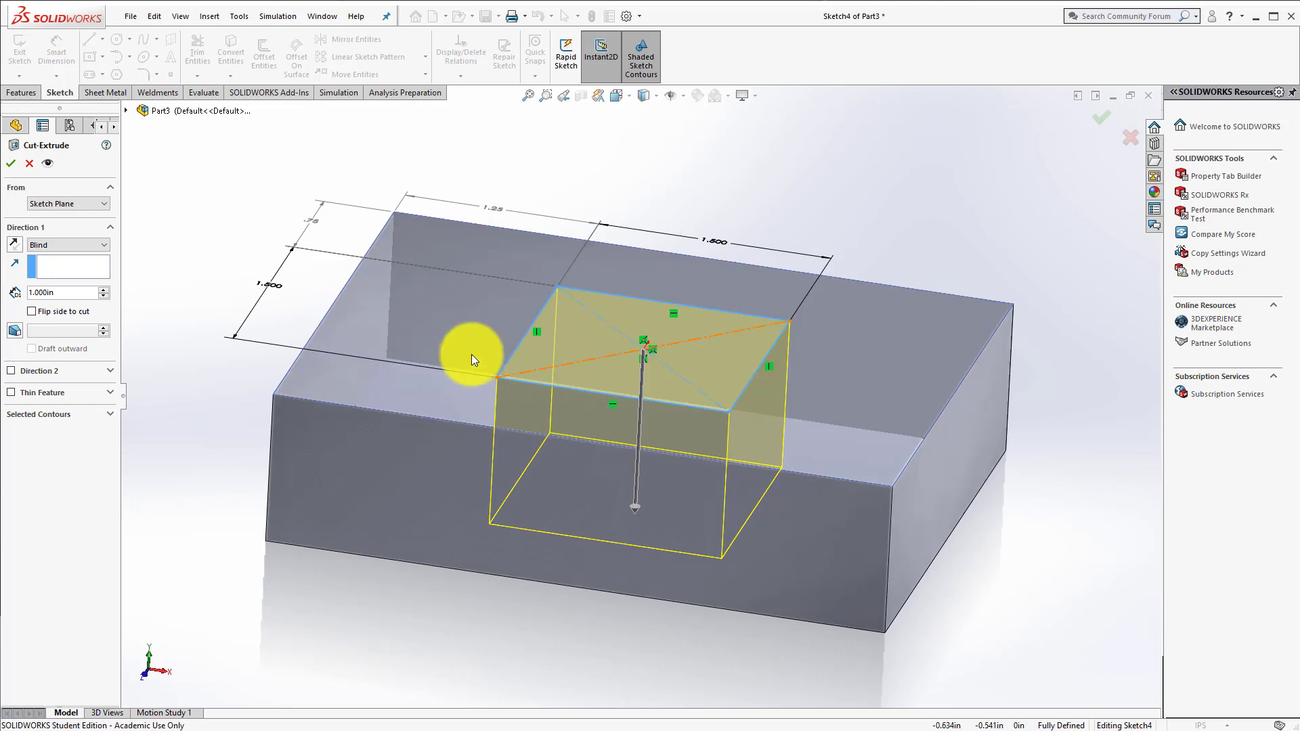
click(12, 245)
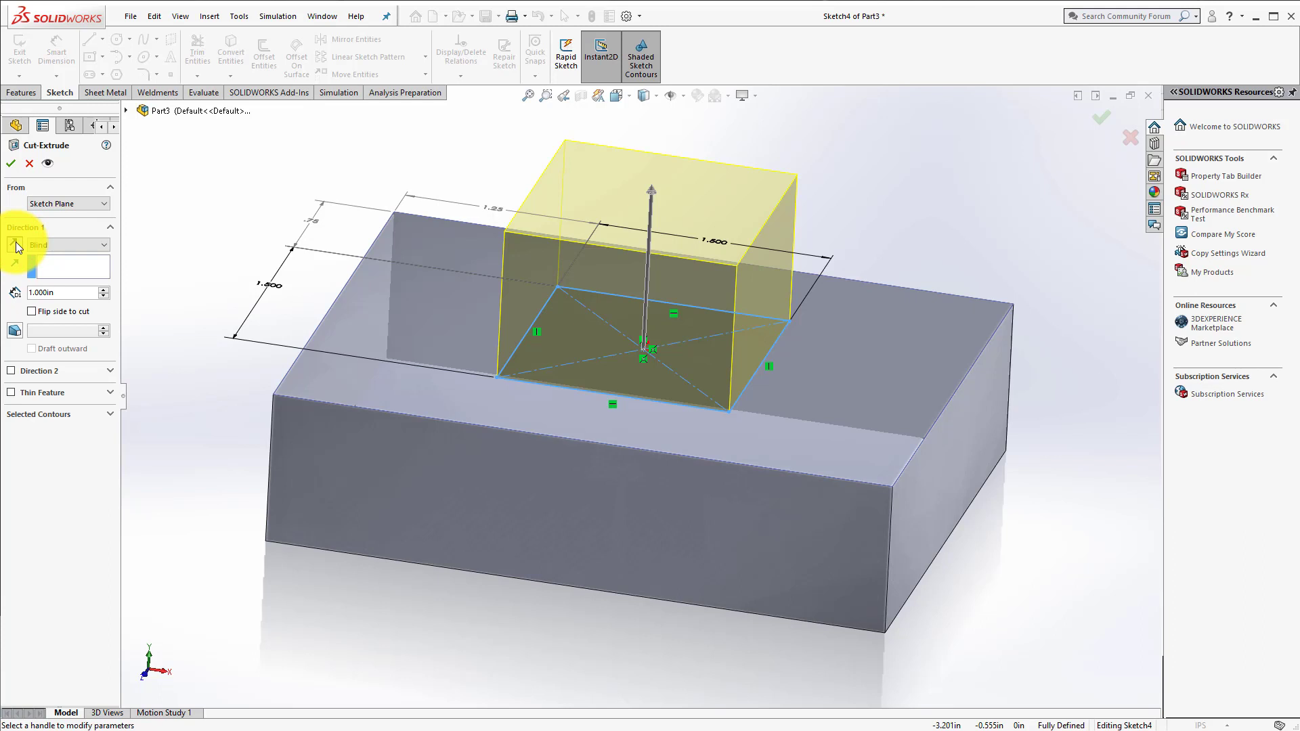
click(15, 245)
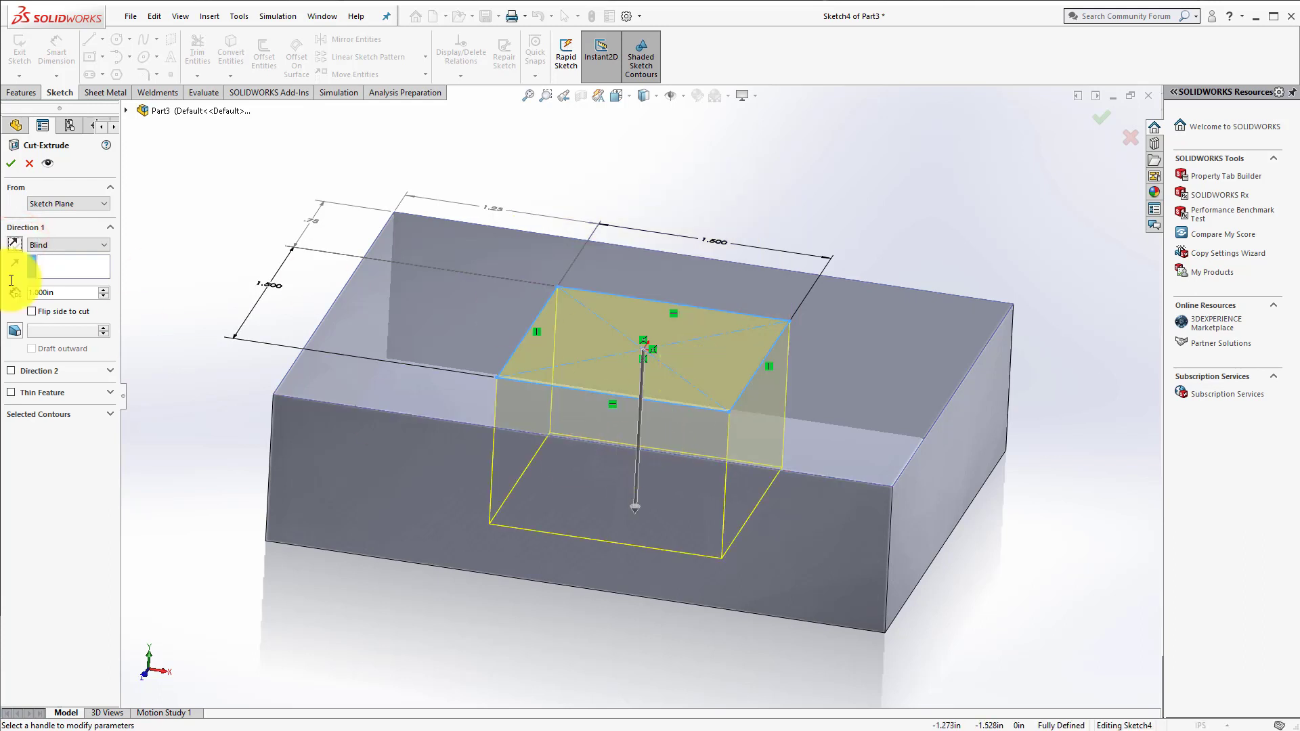
Step: Try the Through All end condition for the cut, and set it back to Blind with a depth of 0.5 in
click(49, 245)
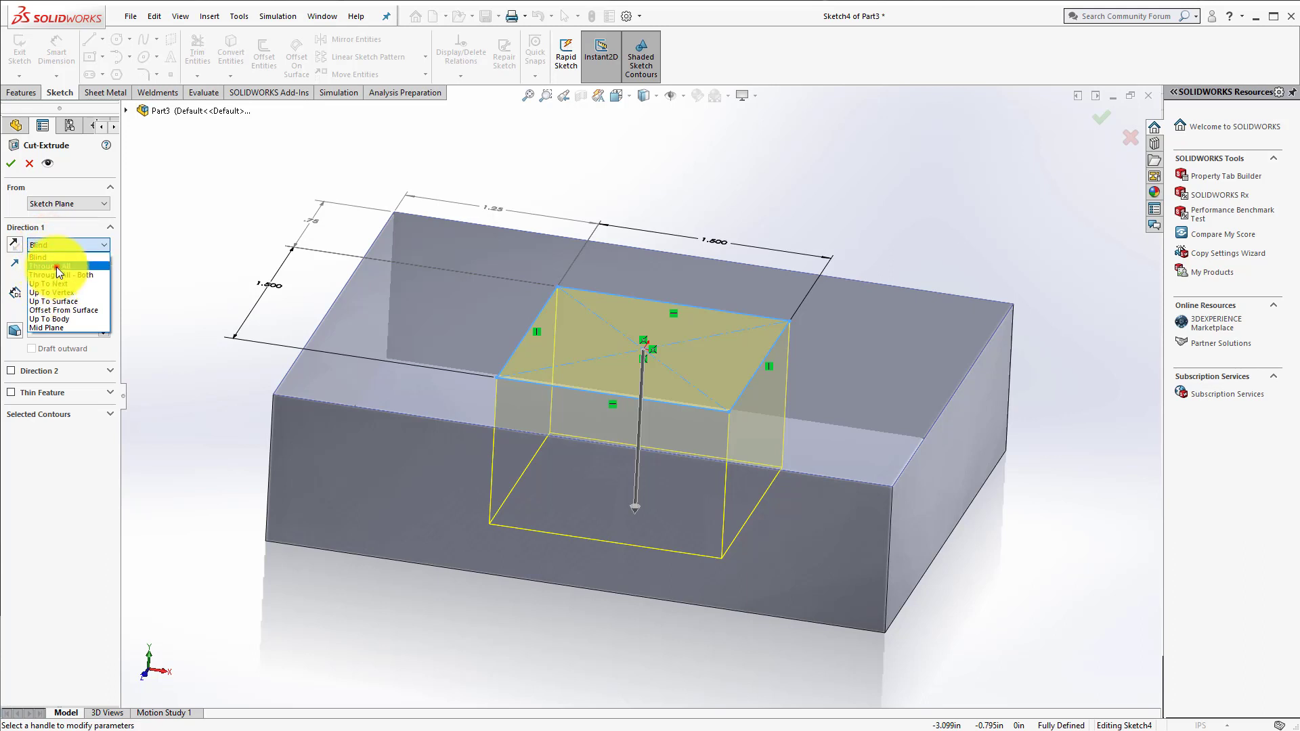
click(56, 267)
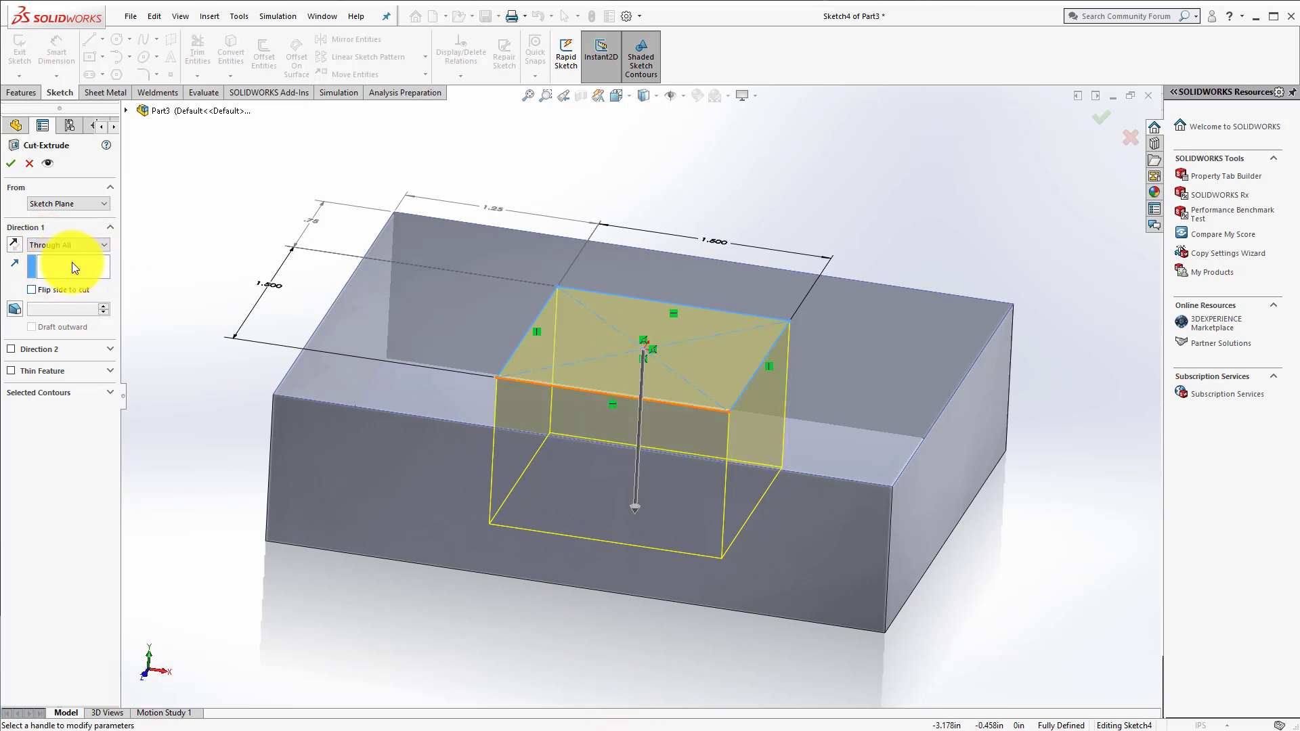
click(102, 244)
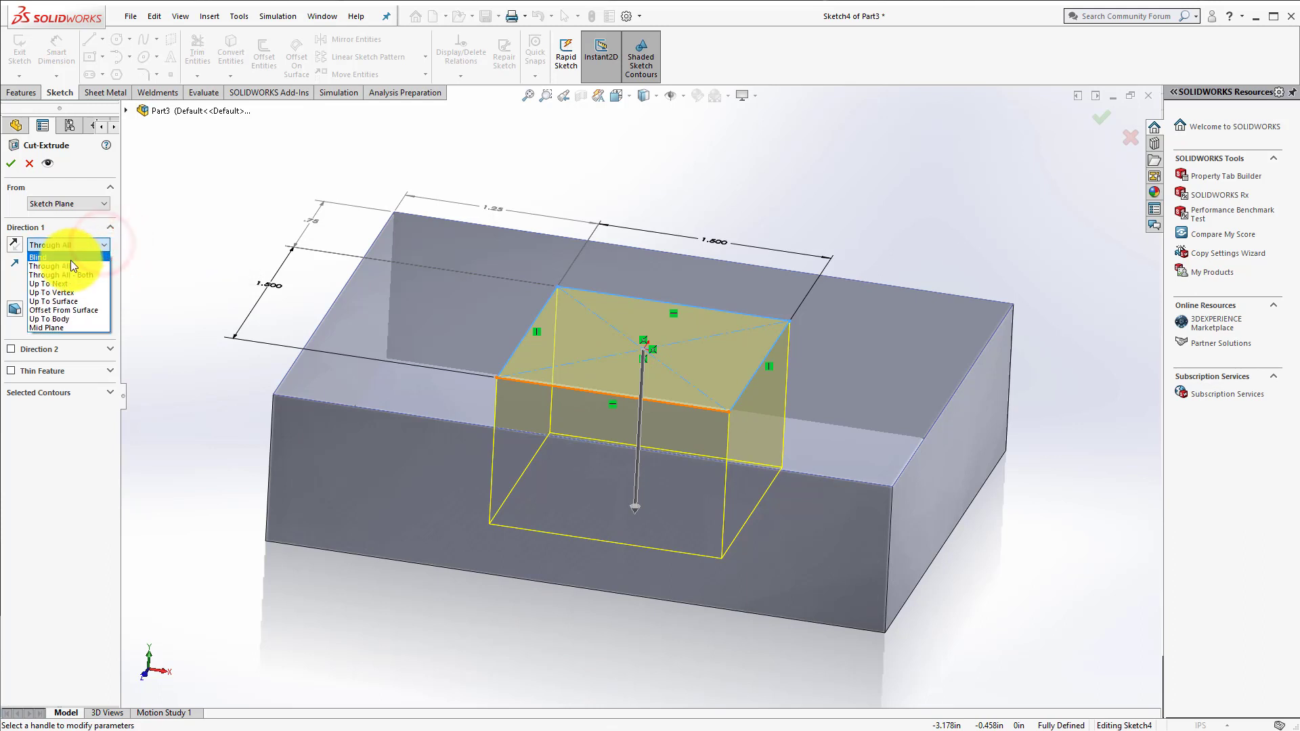
click(70, 260)
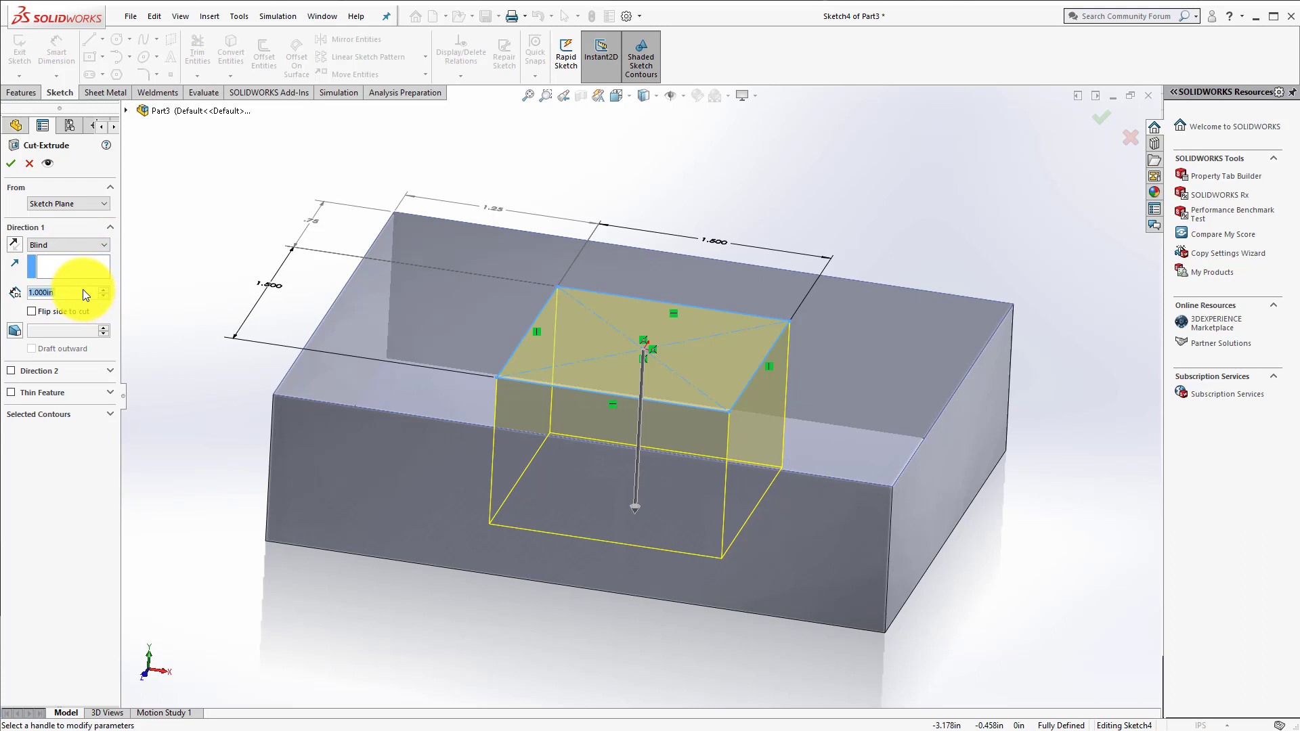
text(.5)
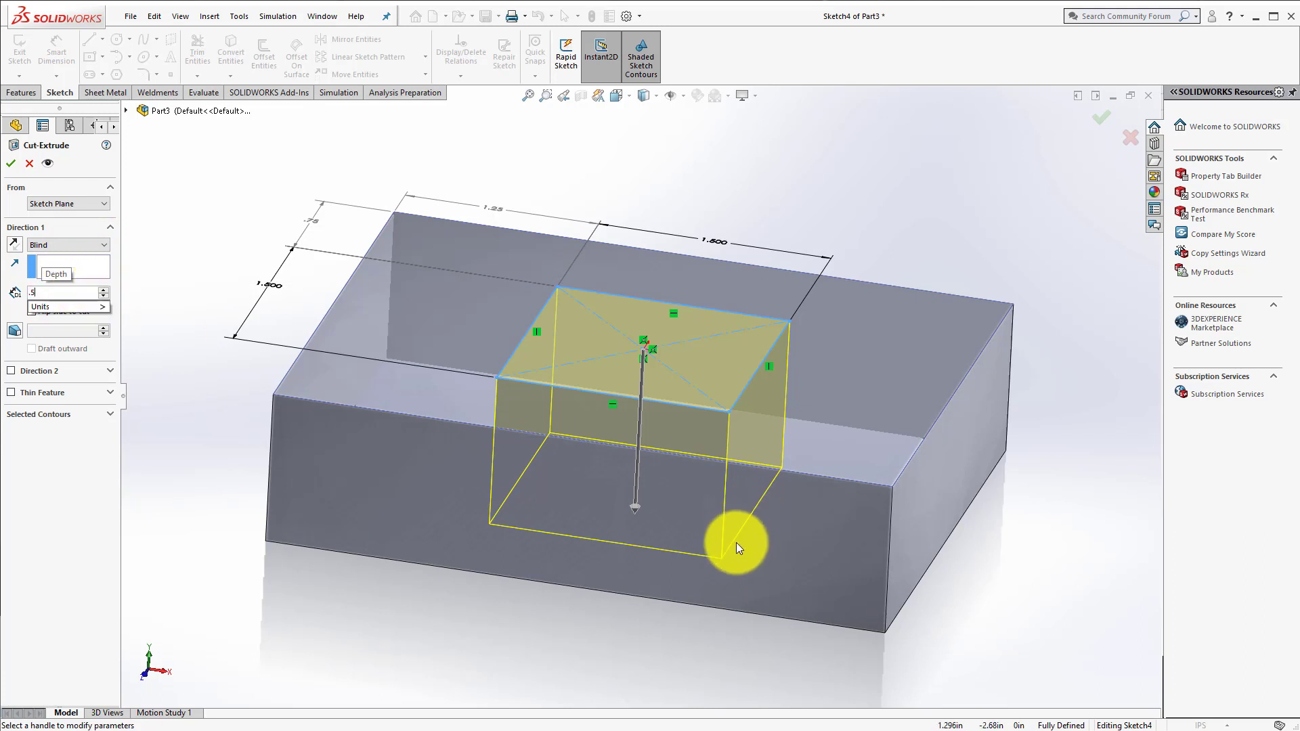
click(637, 508)
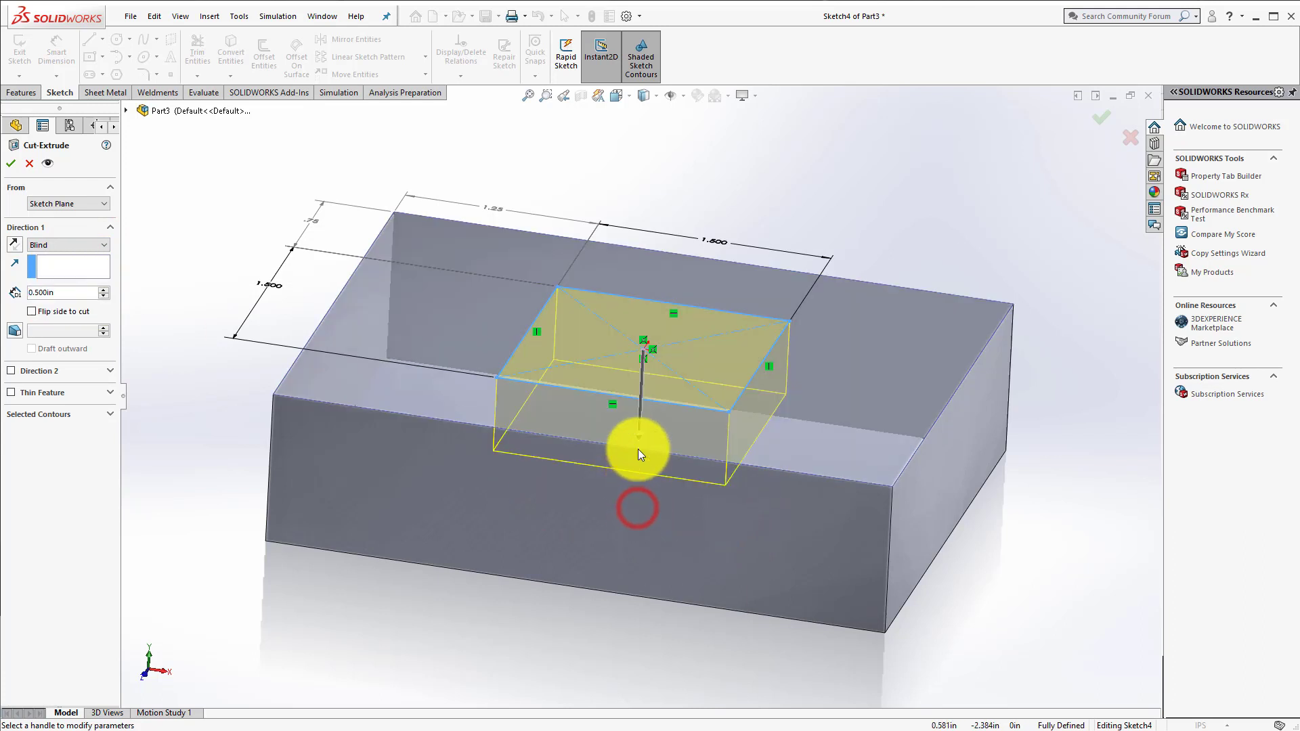
Step: Try the Flip side to cut option on the extruded cut and switch it off again
click(30, 311)
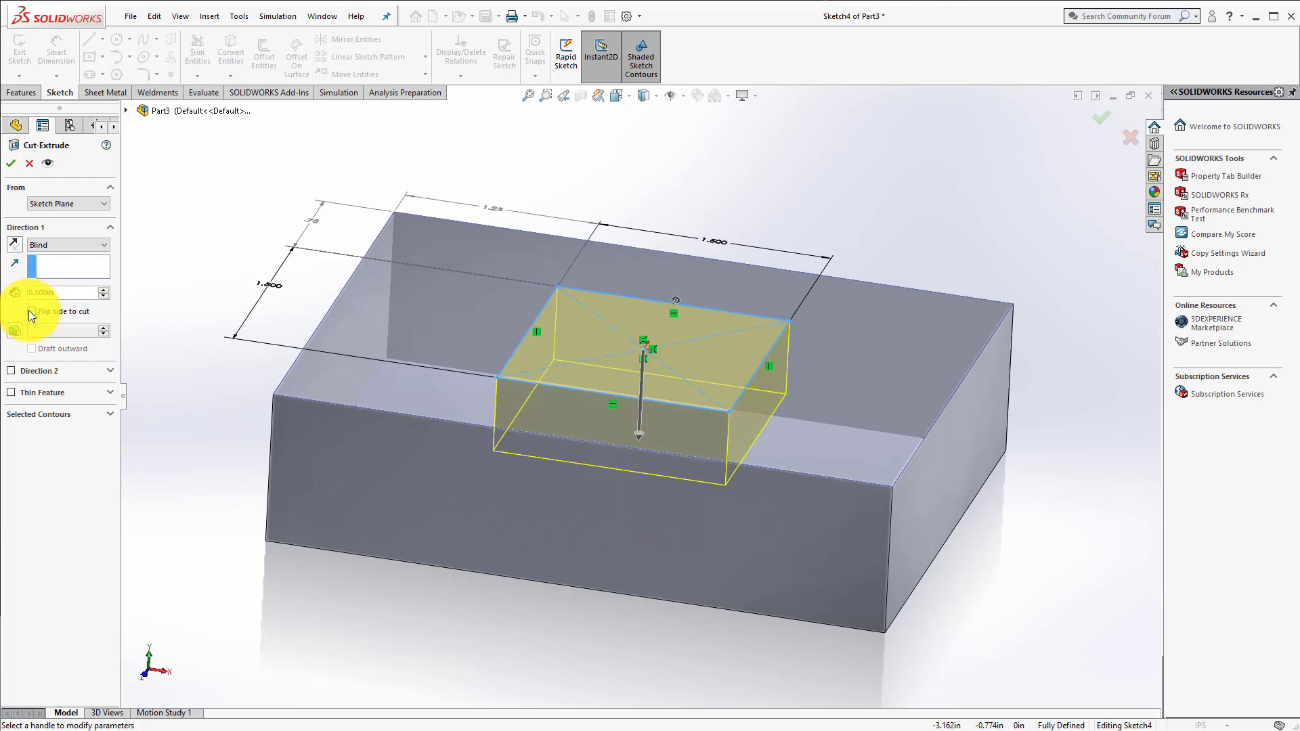
click(29, 312)
click(30, 311)
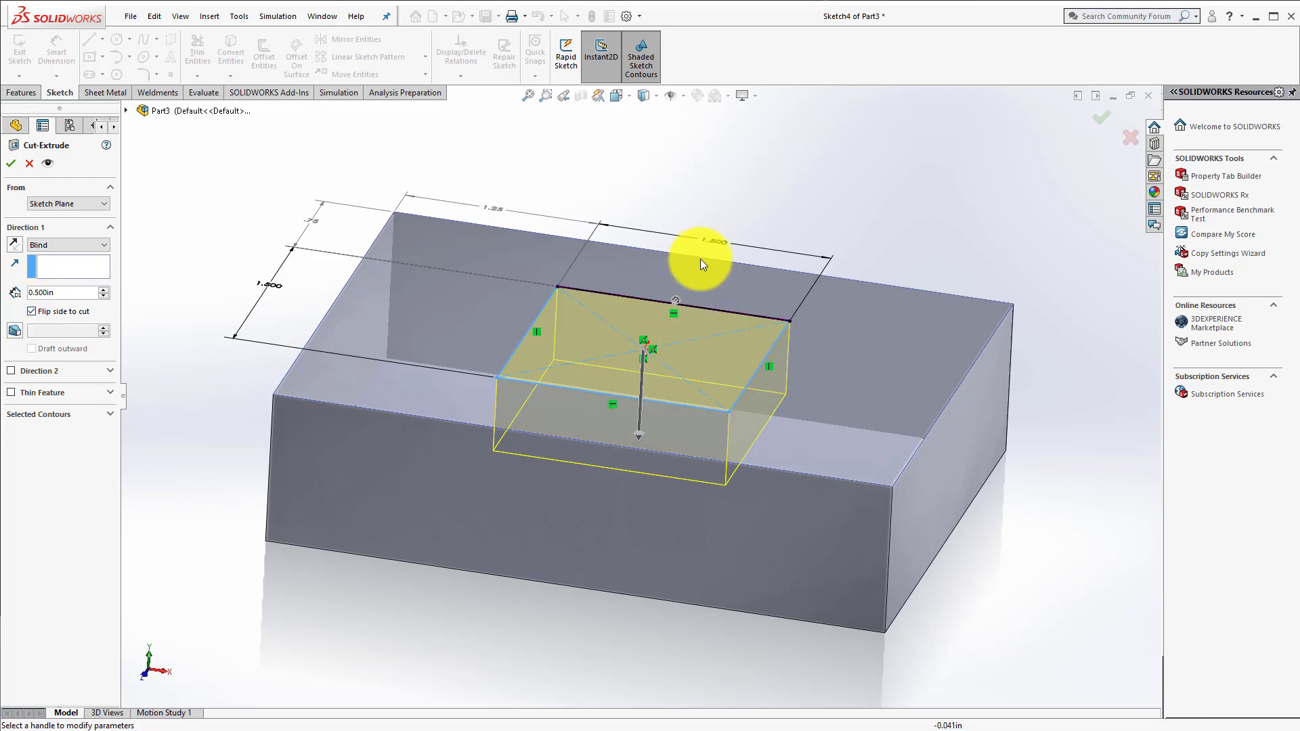
click(40, 306)
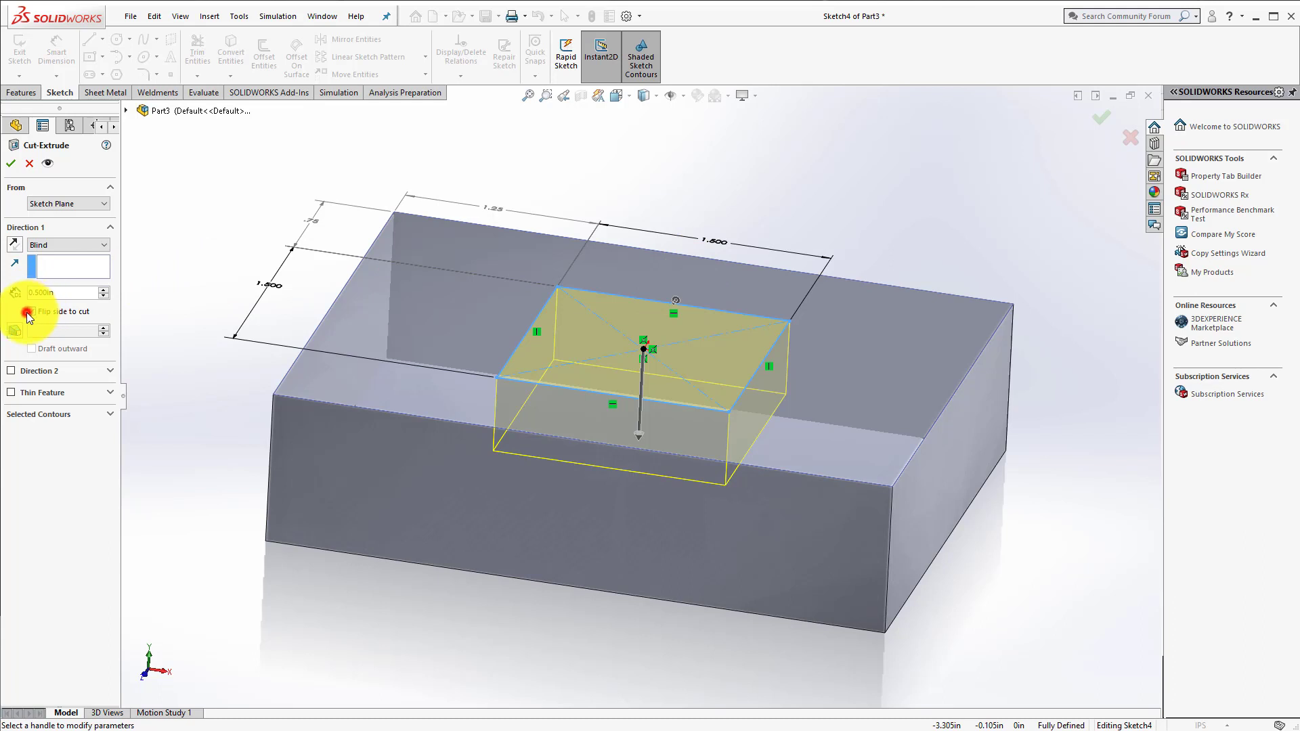
Step: Try a 10-degree draft together with Flip side to cut on the extruded cut, and switch the draft off again
click(14, 330)
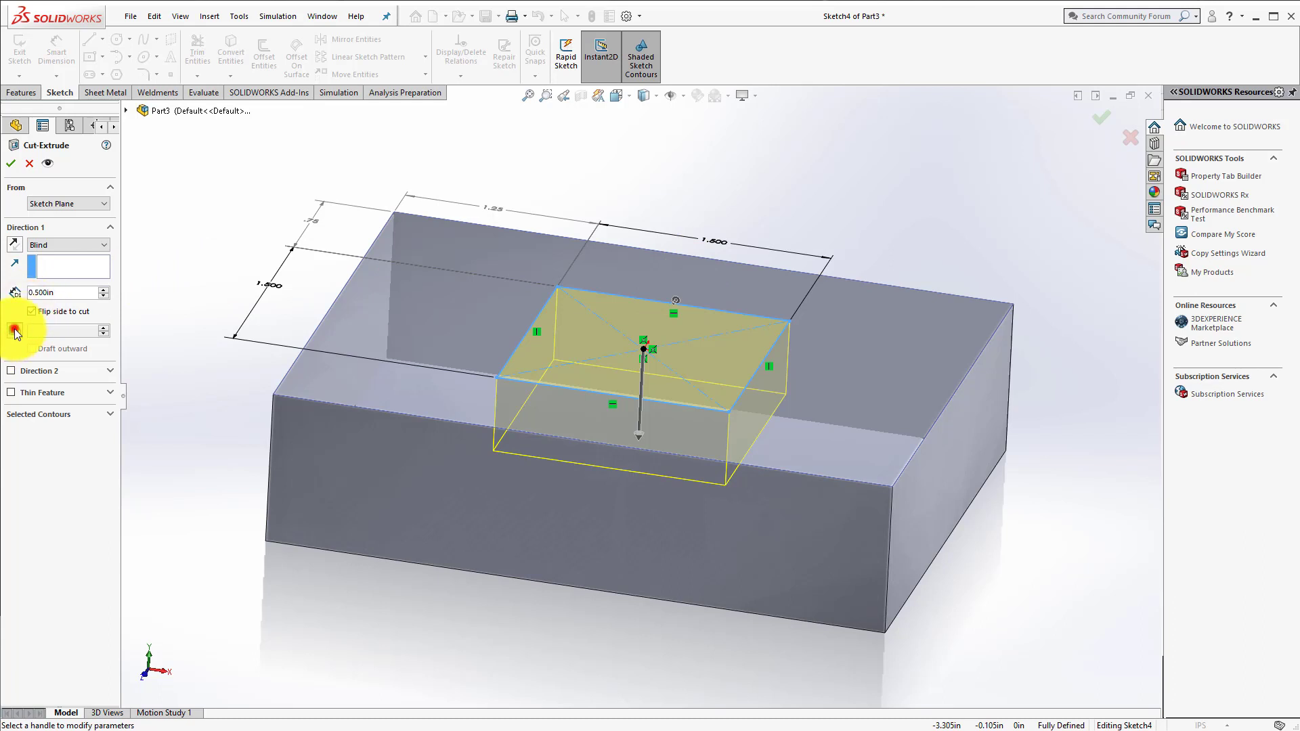
click(30, 312)
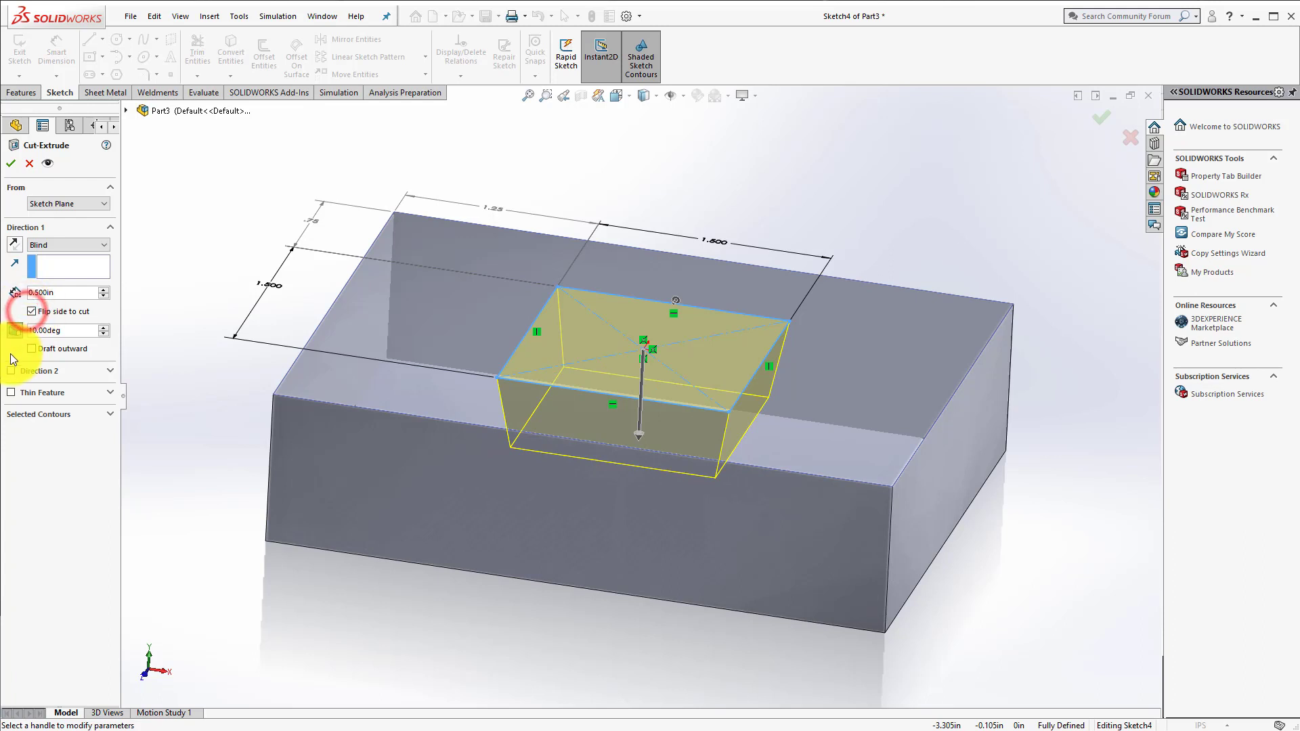
click(33, 349)
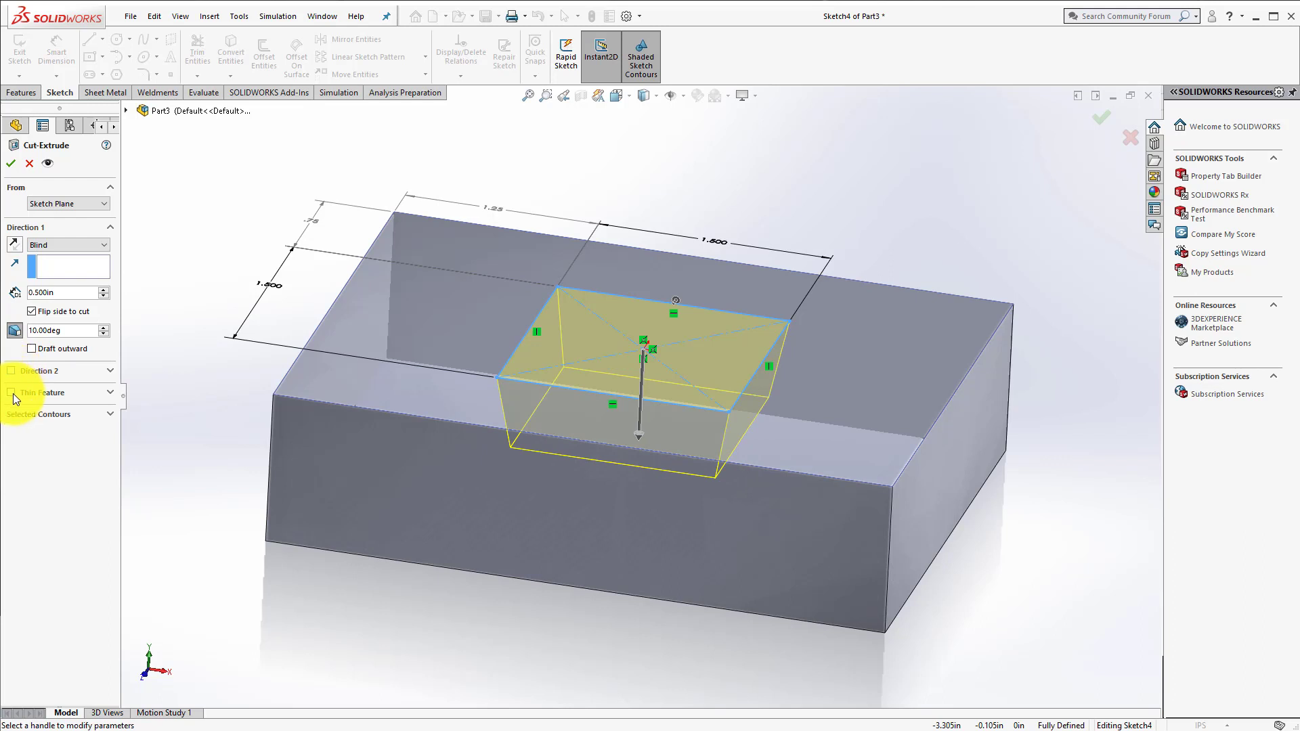
click(14, 330)
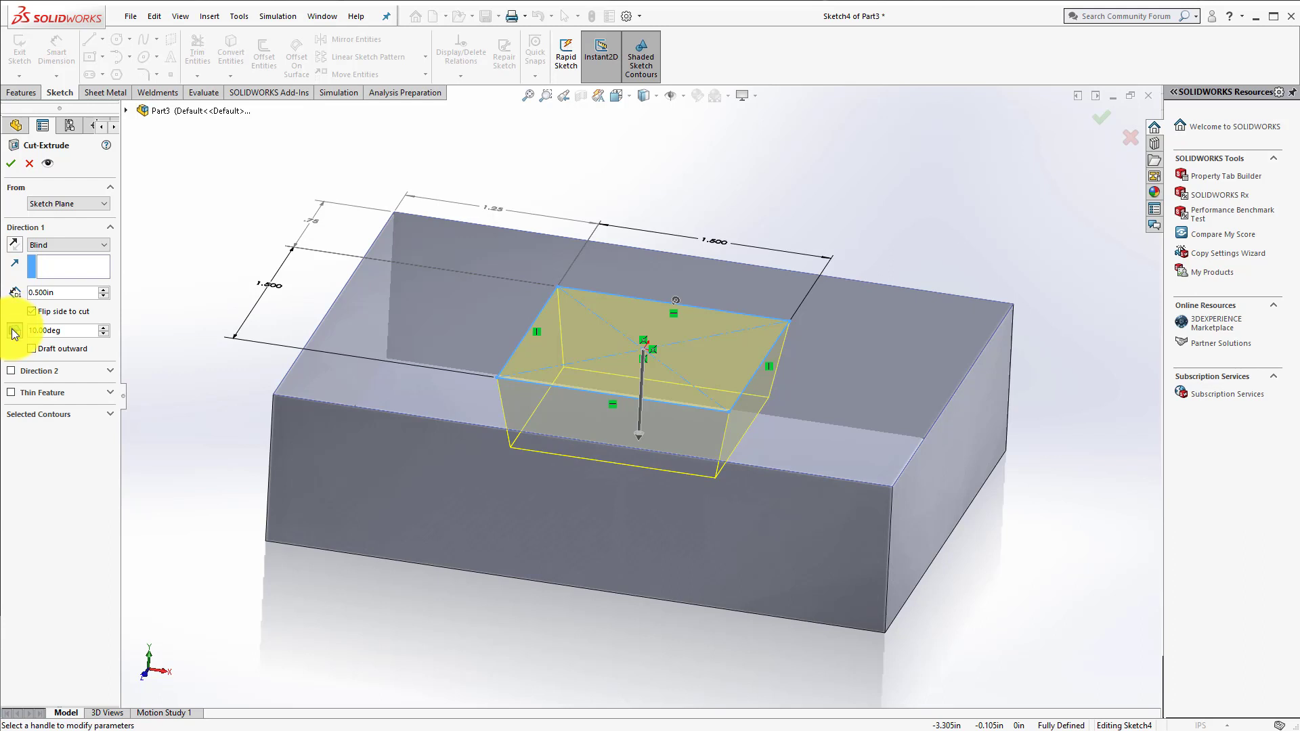
Step: Accept the extruded cut and edit the feature to switch off Flip side to cut, leaving a 0.5 in deep pocket
click(11, 163)
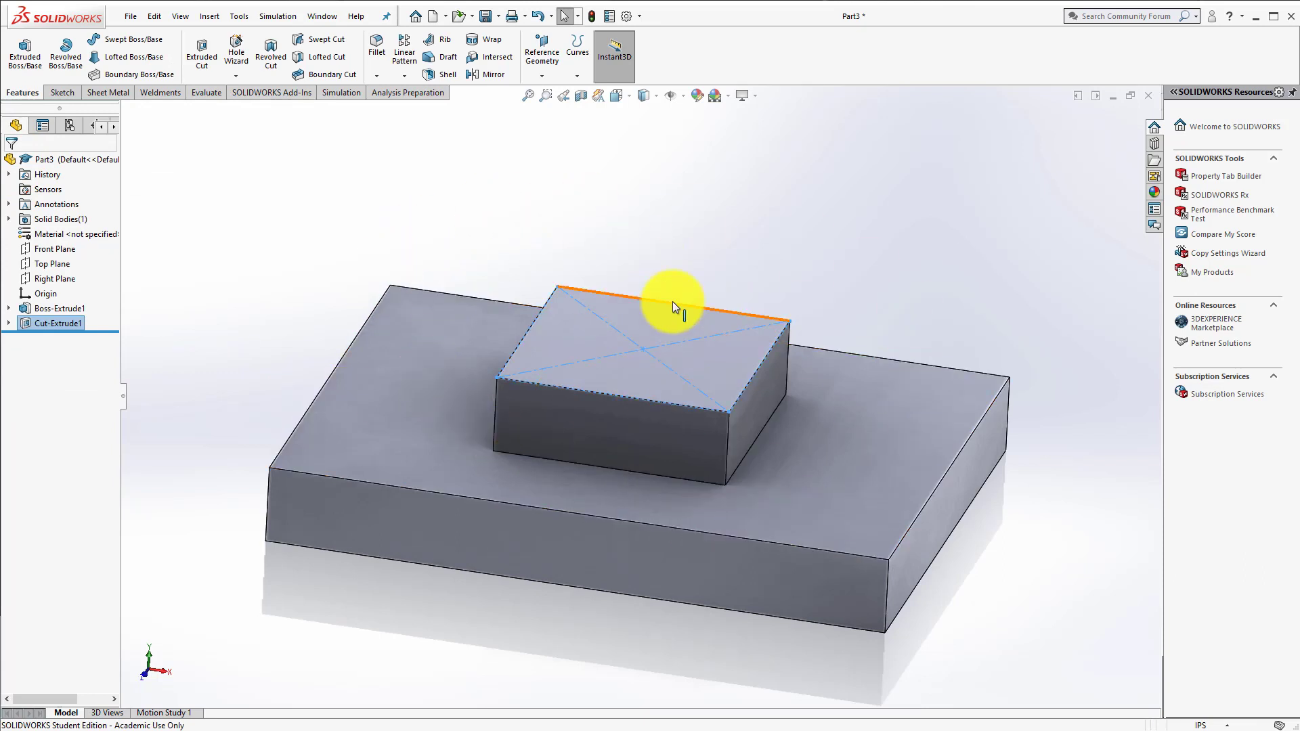
right_click(63, 322)
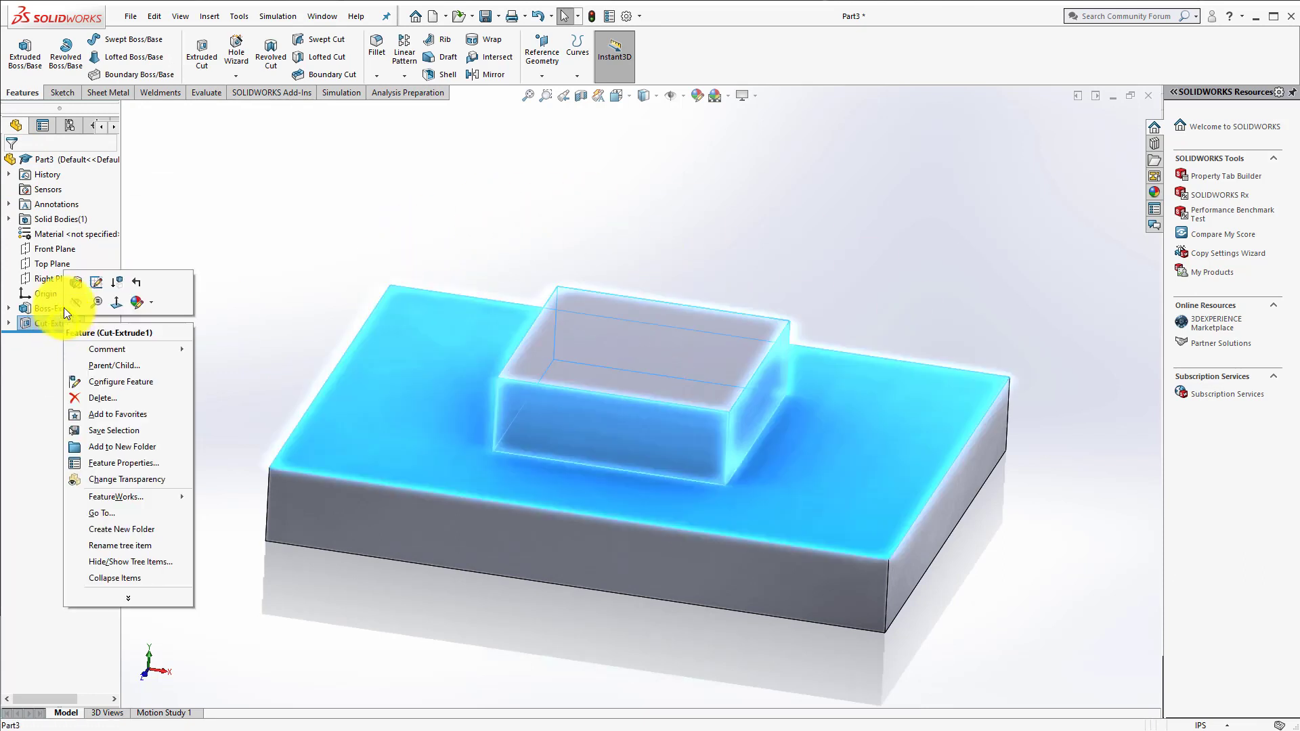
click(70, 283)
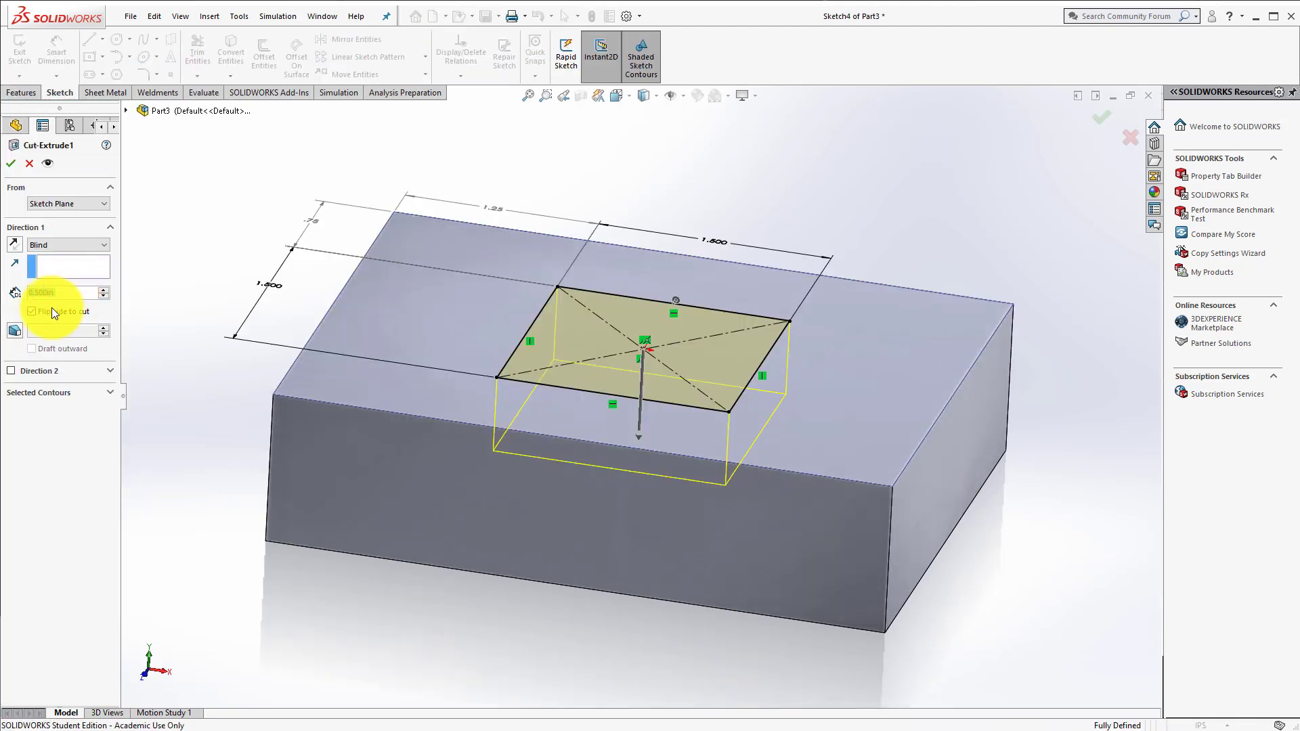
click(35, 313)
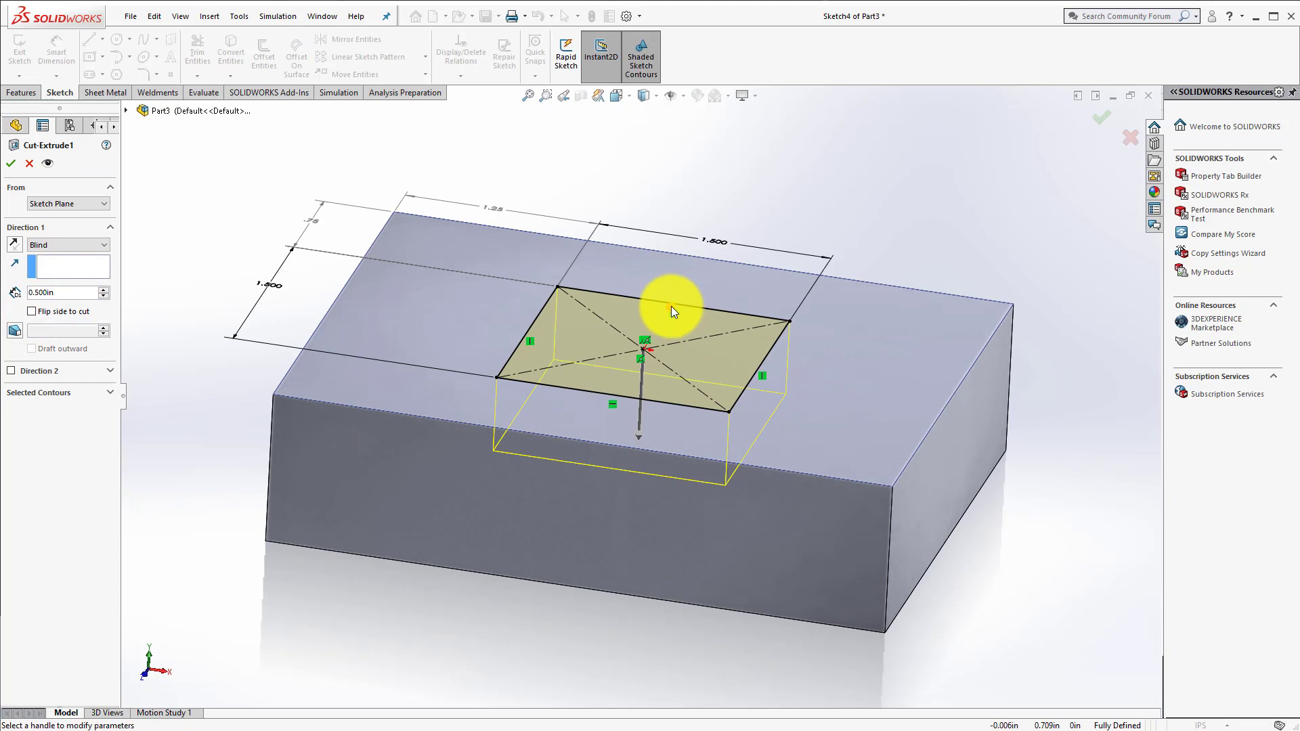
click(11, 163)
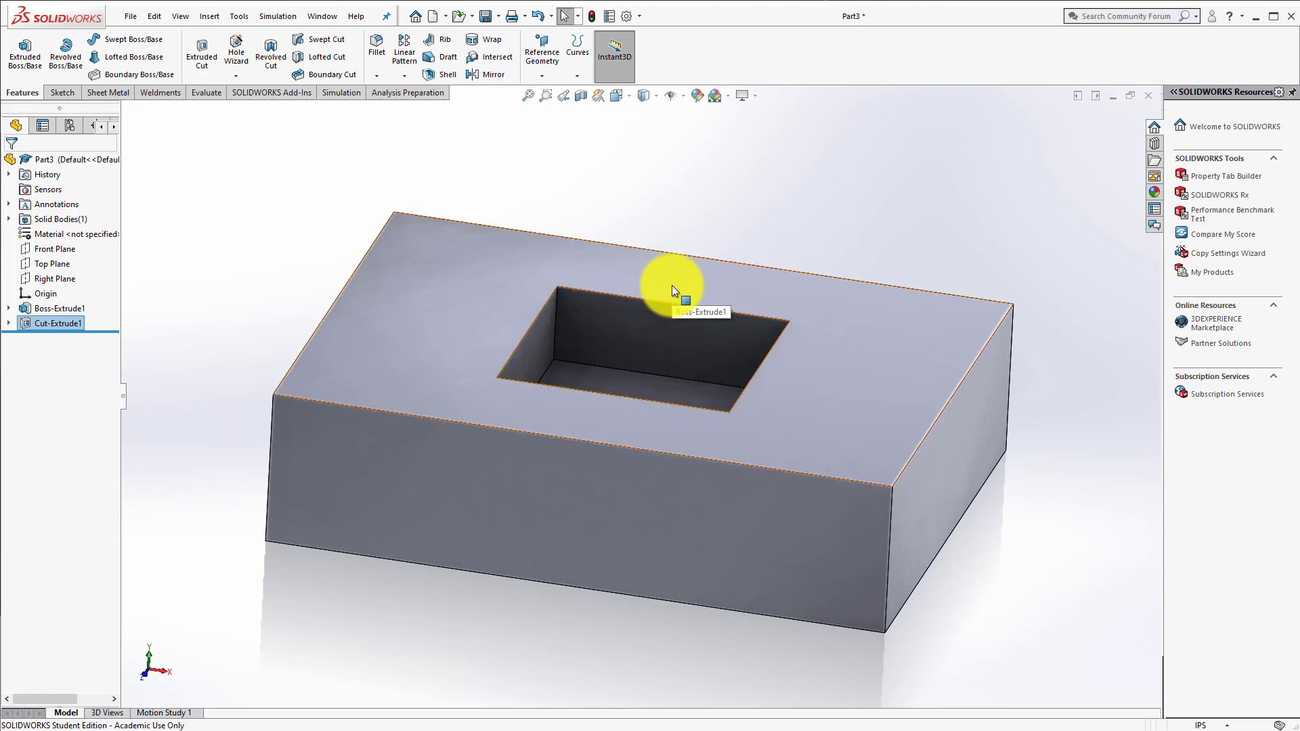
Step: Start a second extruded cut with a new sketch on the block's top face
middle_drag(247, 226, 240, 286)
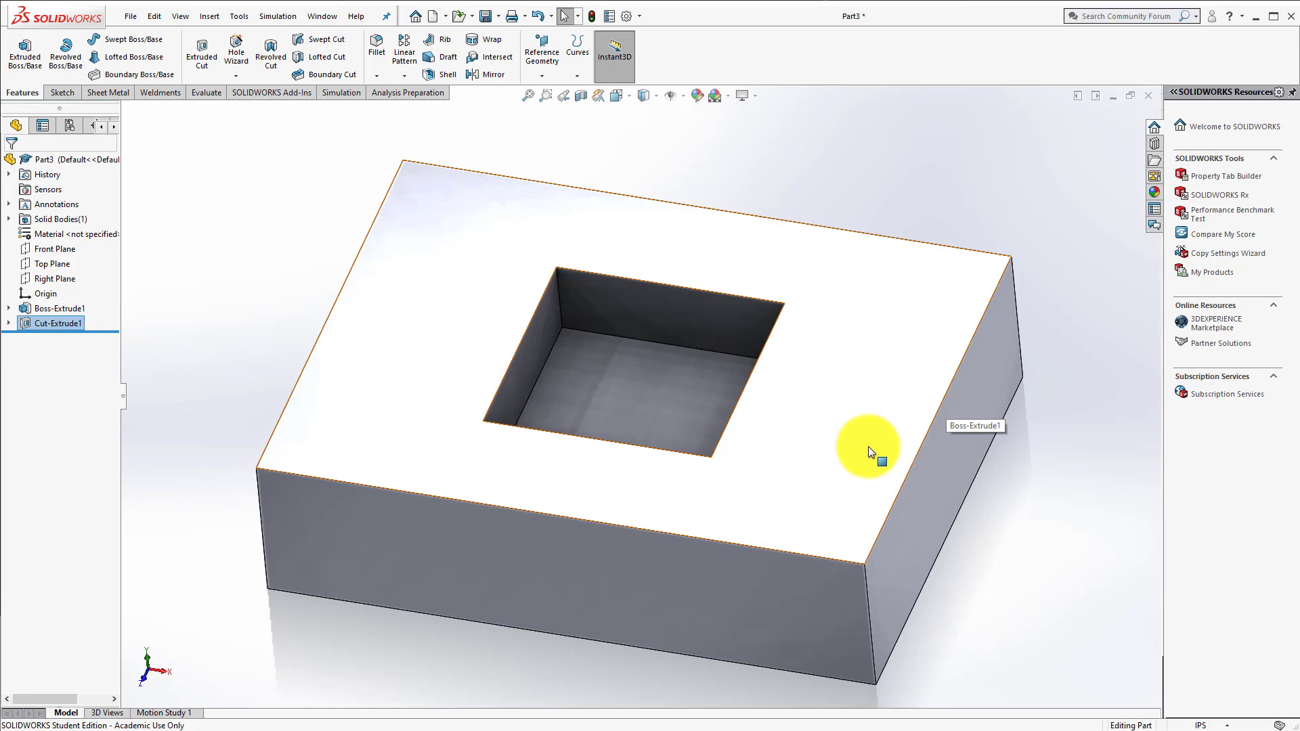
click(195, 55)
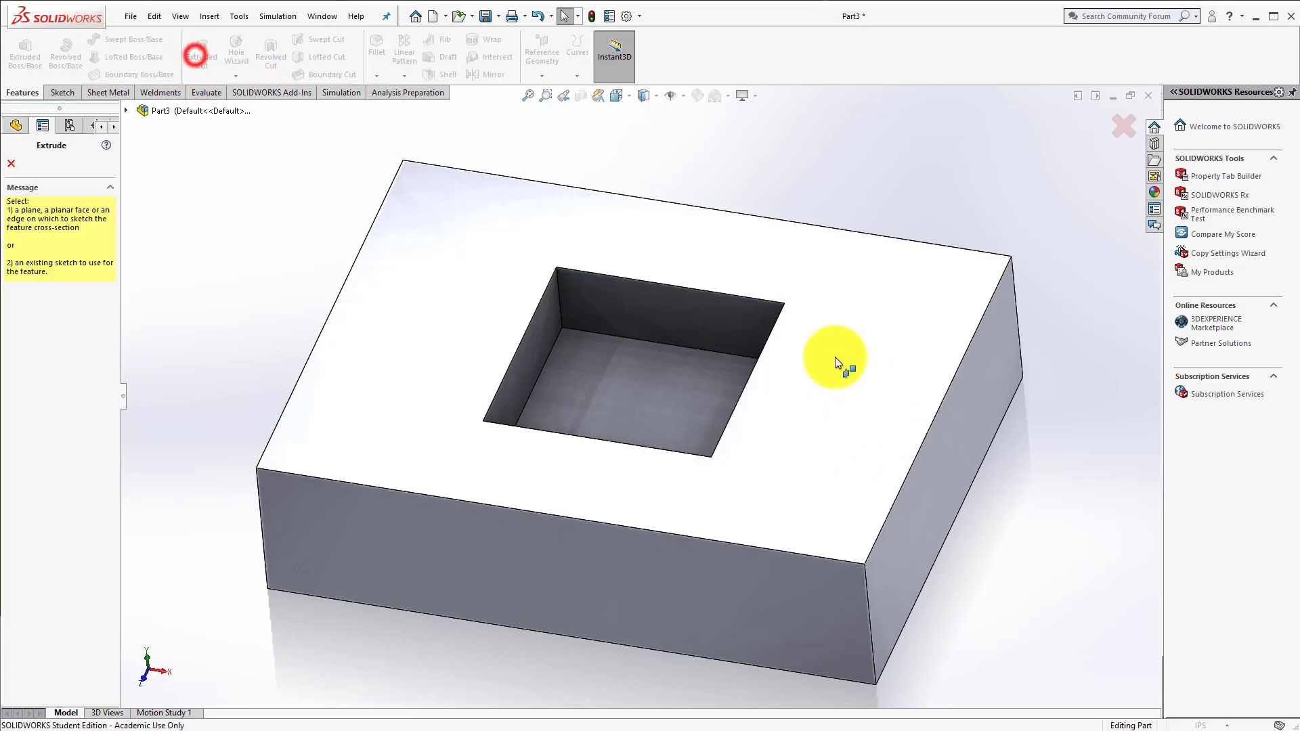
click(831, 377)
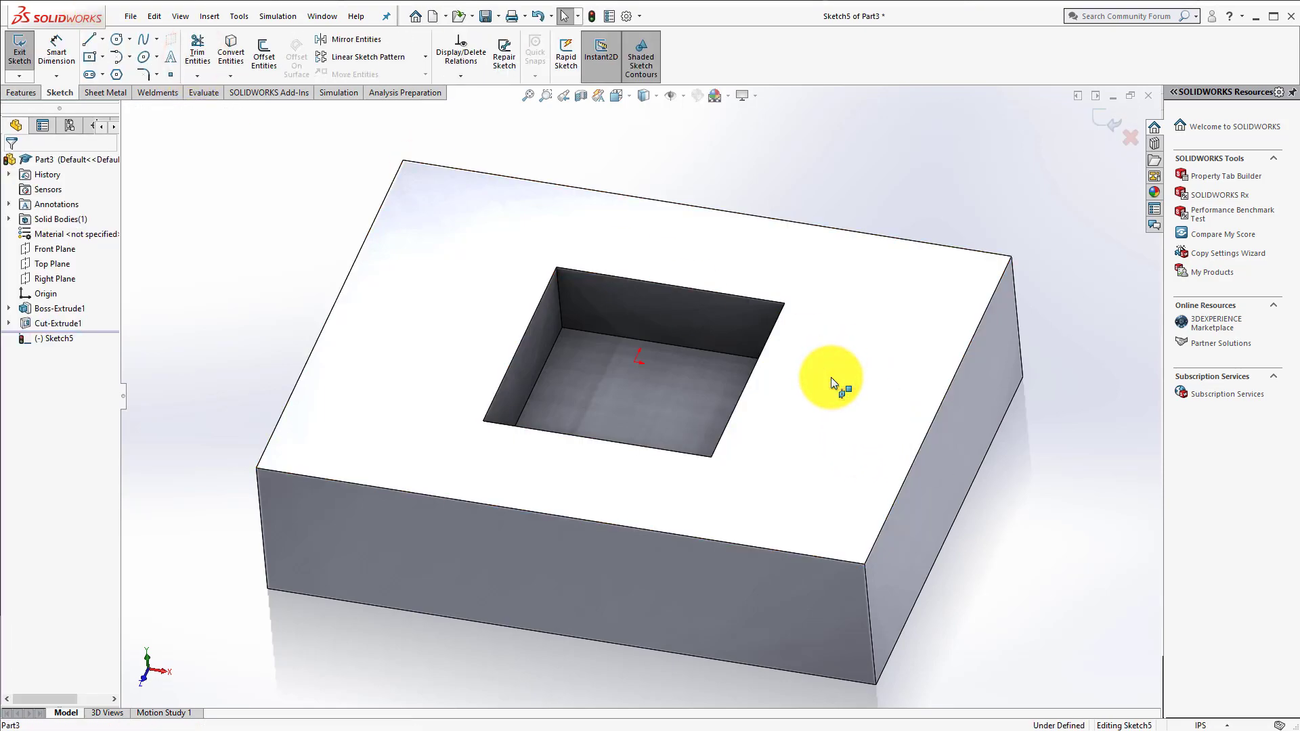
key(space)
click(852, 458)
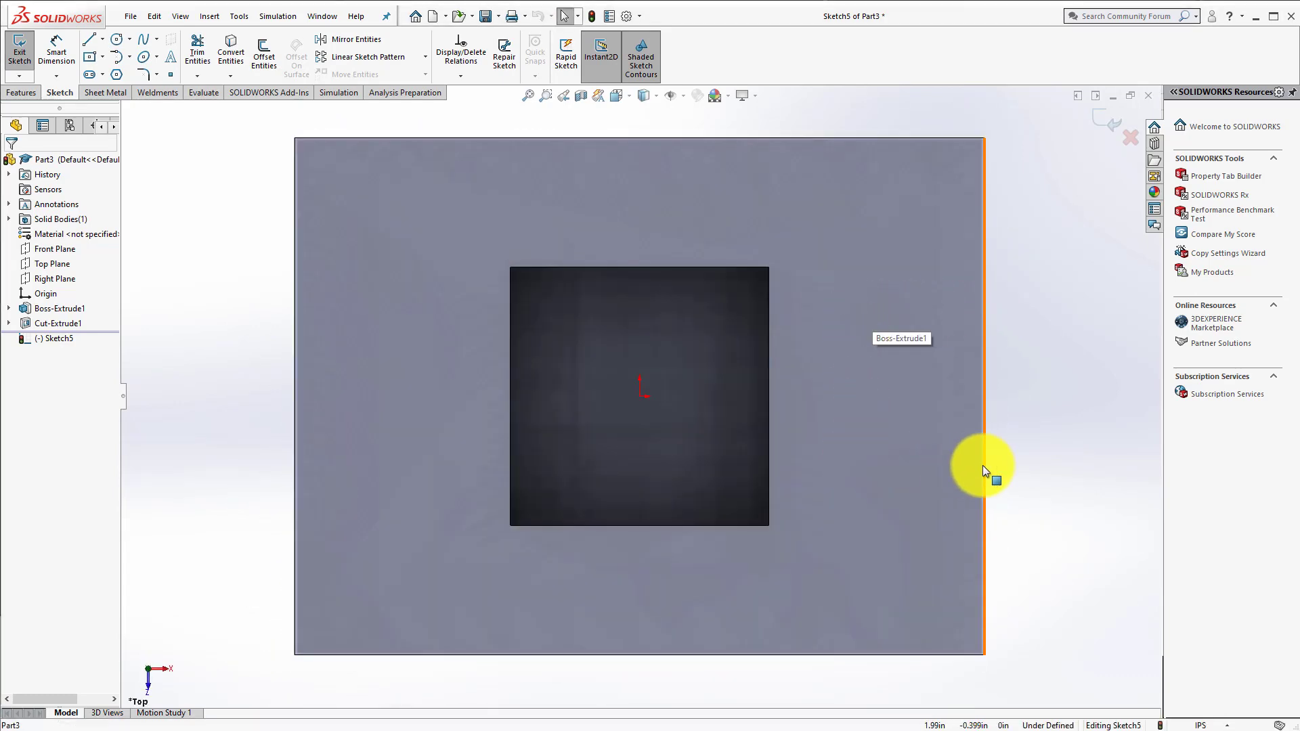
Step: Sketch a corner rectangle about 0.65 in wide and 1.06 in high inward from the block's right edge
click(101, 57)
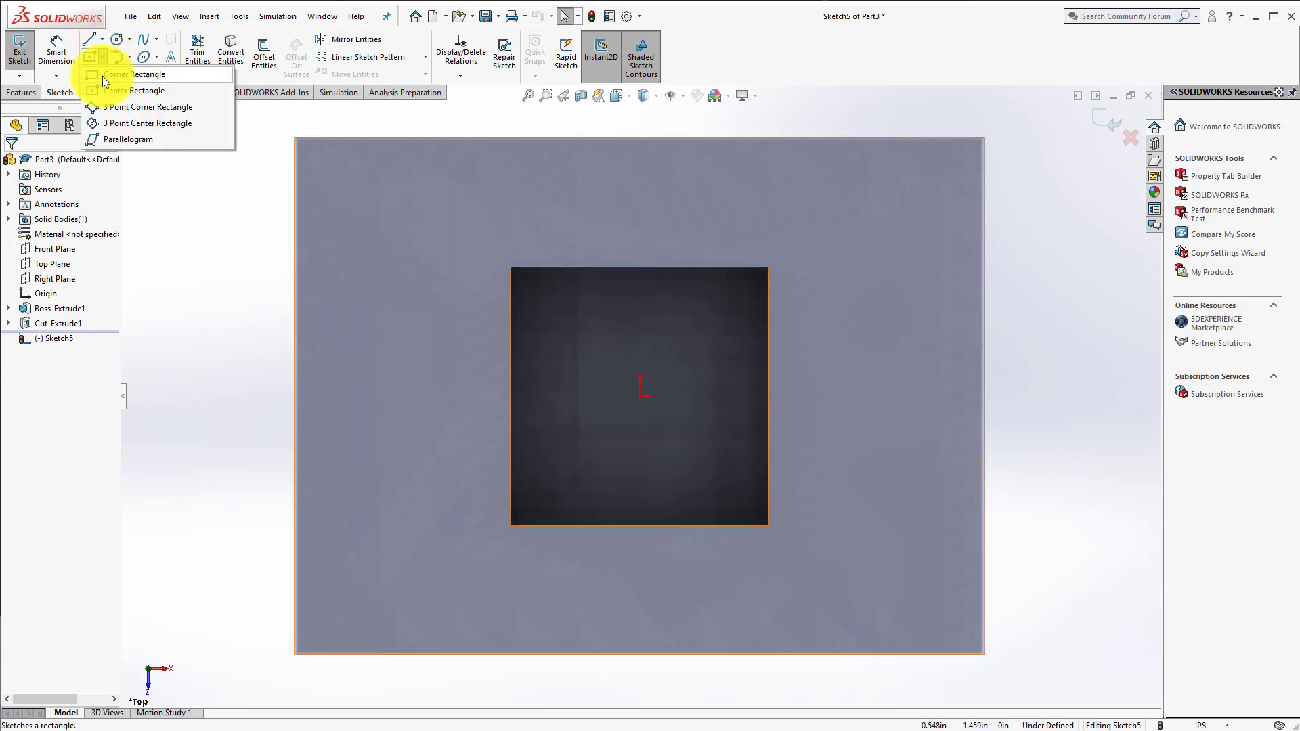
click(103, 76)
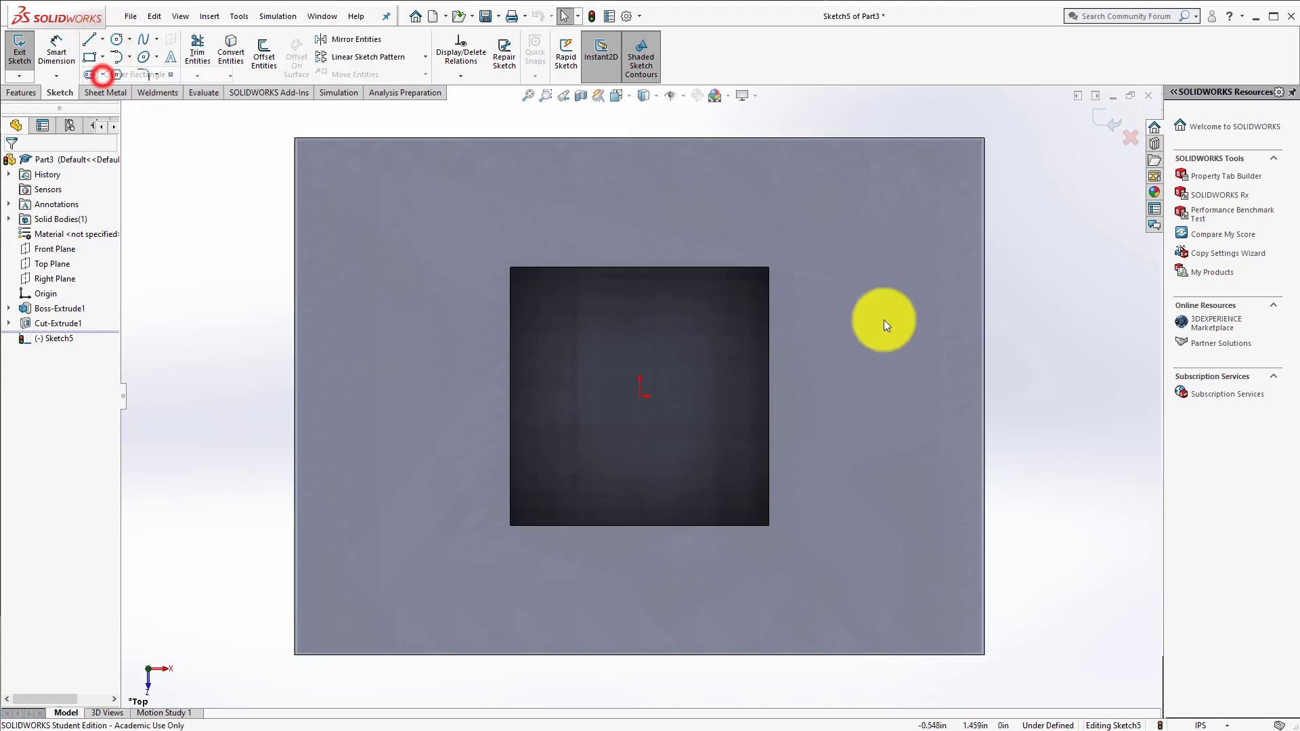
click(985, 300)
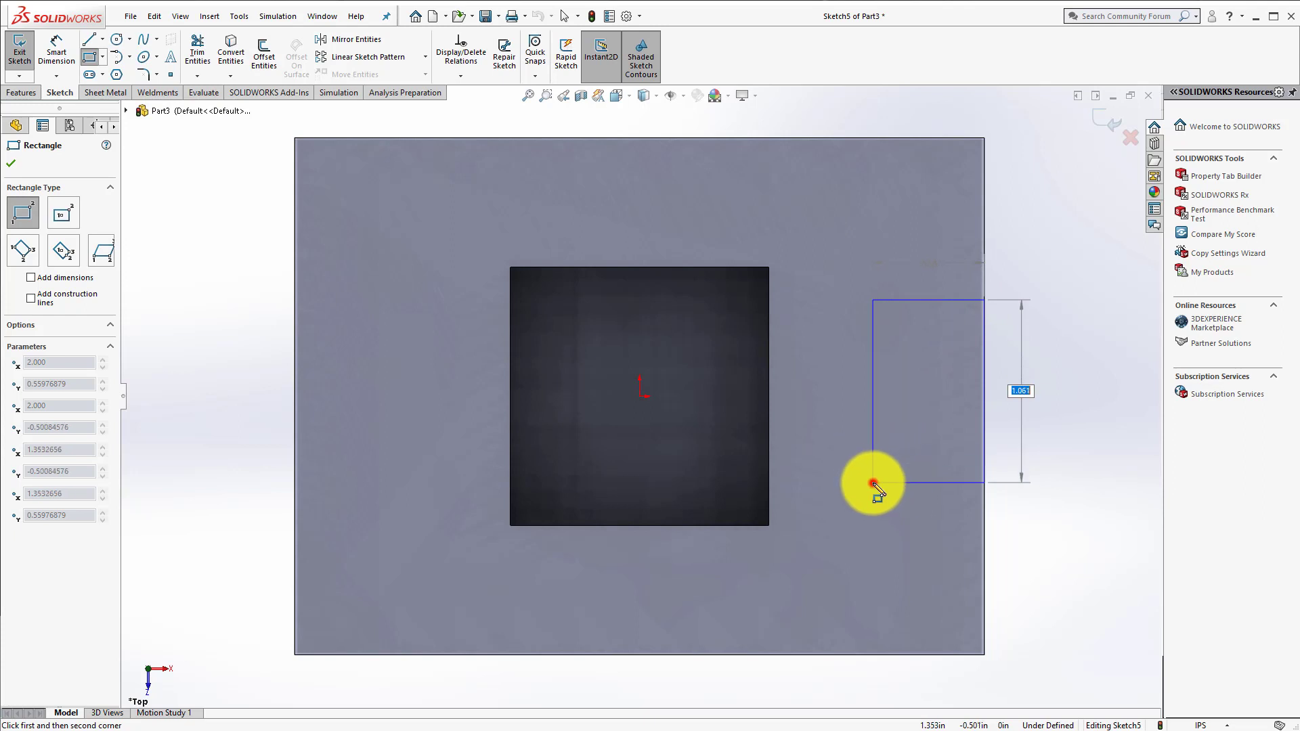
click(873, 482)
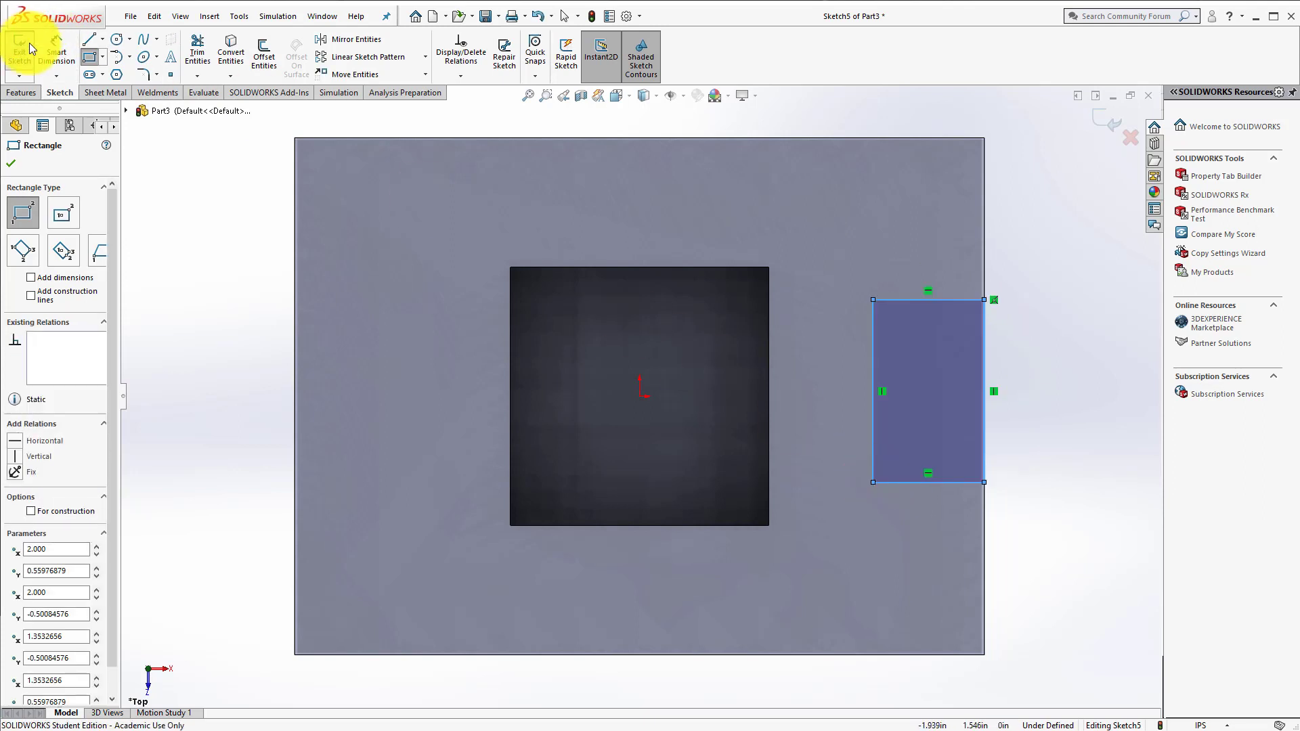
Step: Dimension the rectangle's horizontal width to 0.5 in
click(54, 47)
click(903, 299)
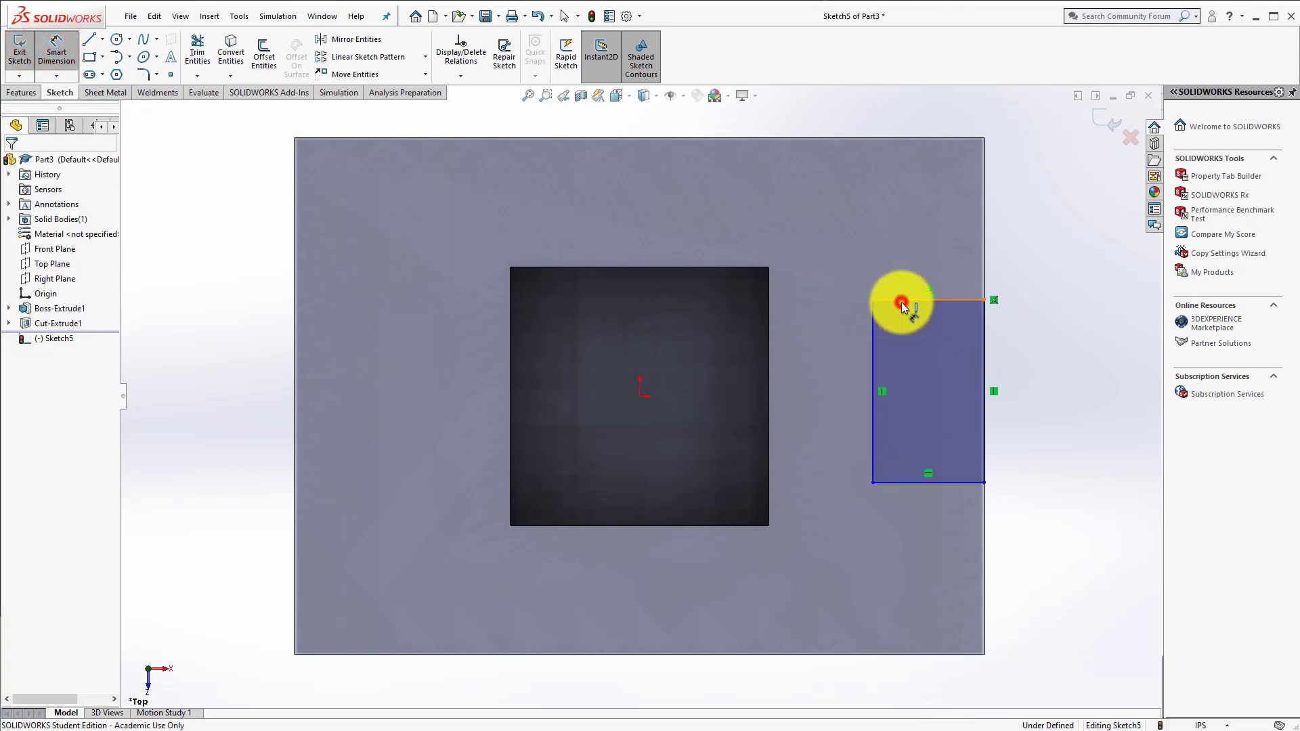
click(934, 368)
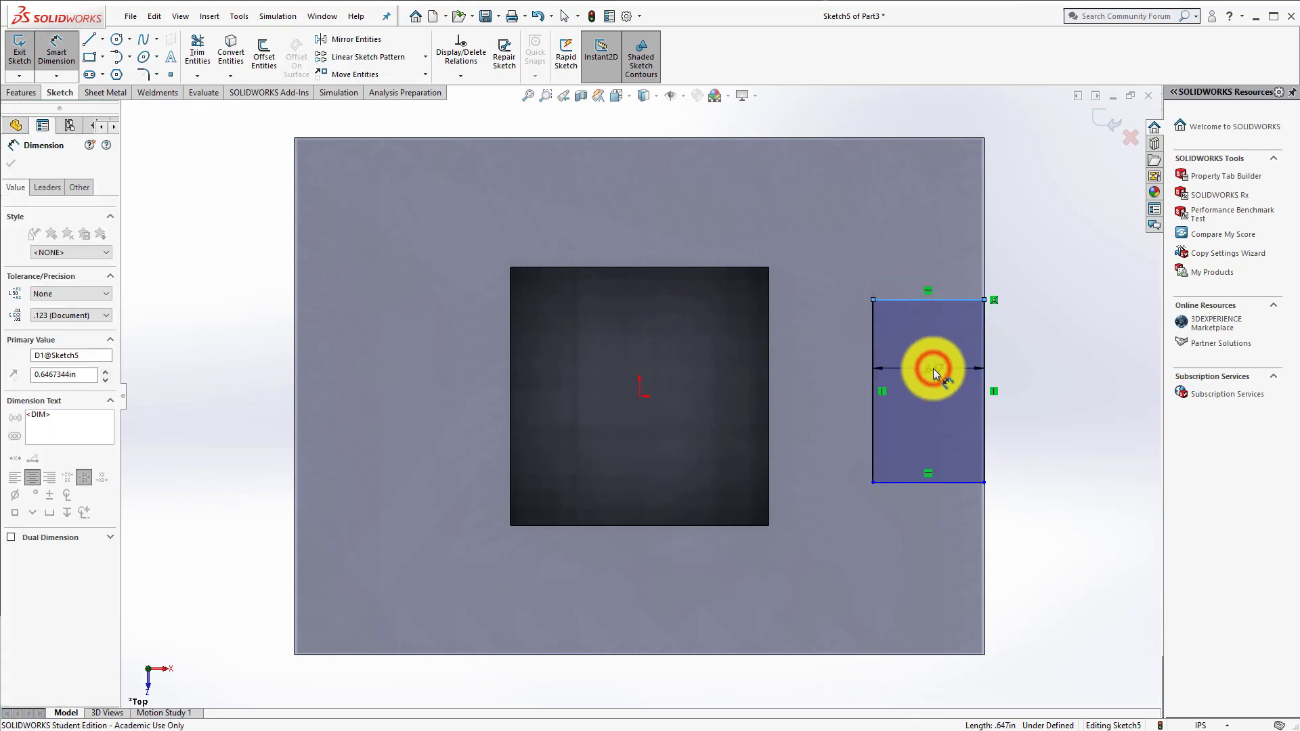
key(Return)
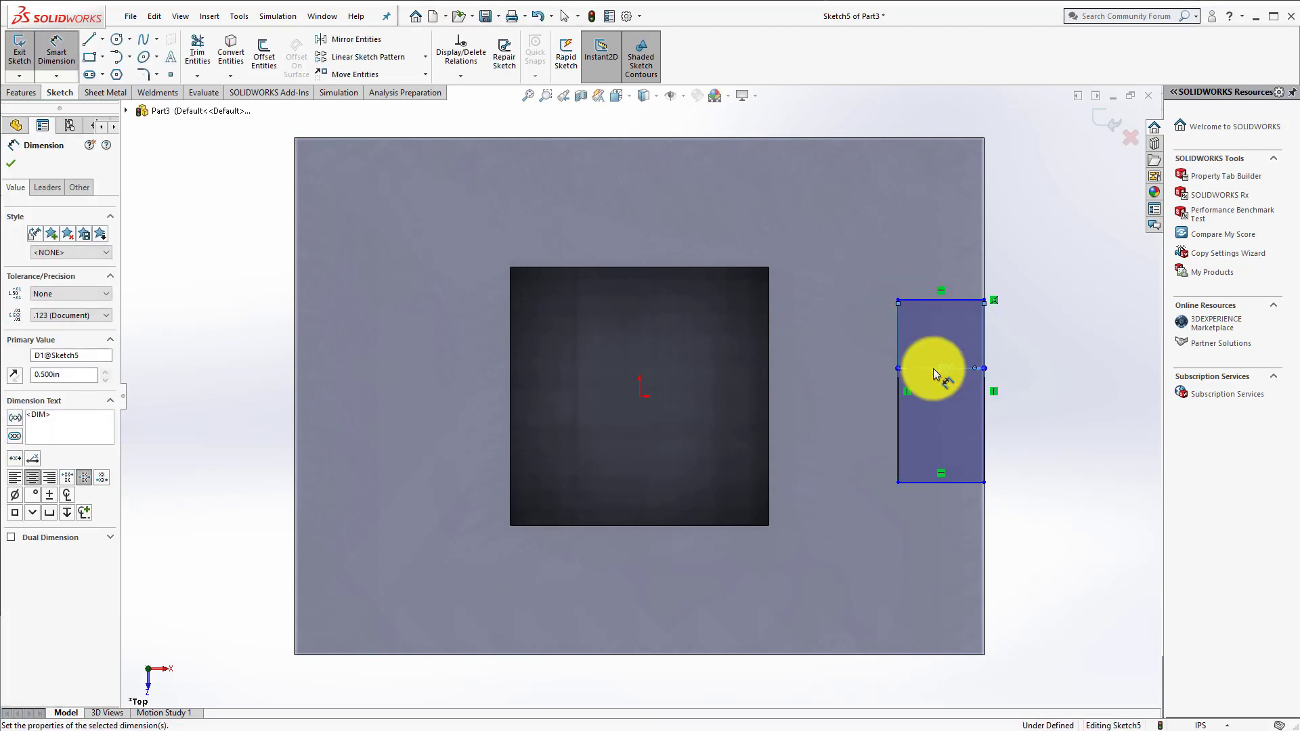
click(898, 320)
click(982, 319)
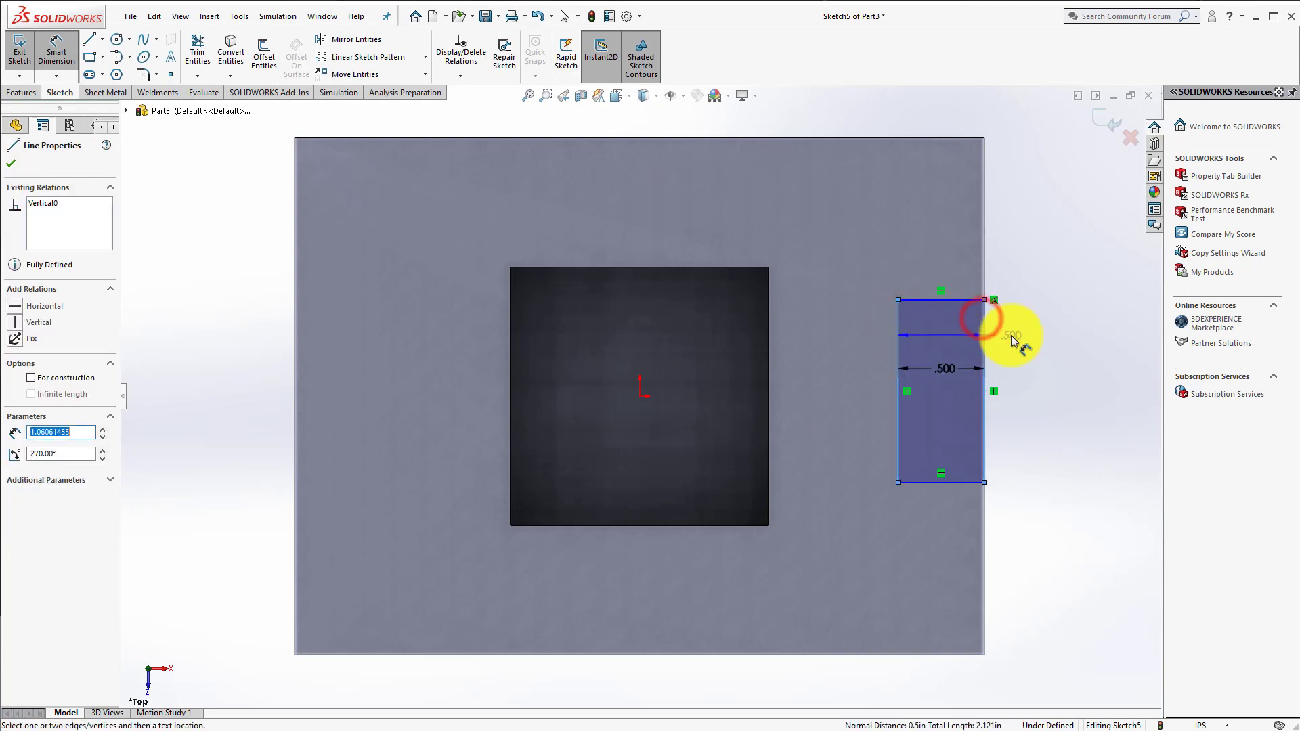
key(Escape)
key(Escape)
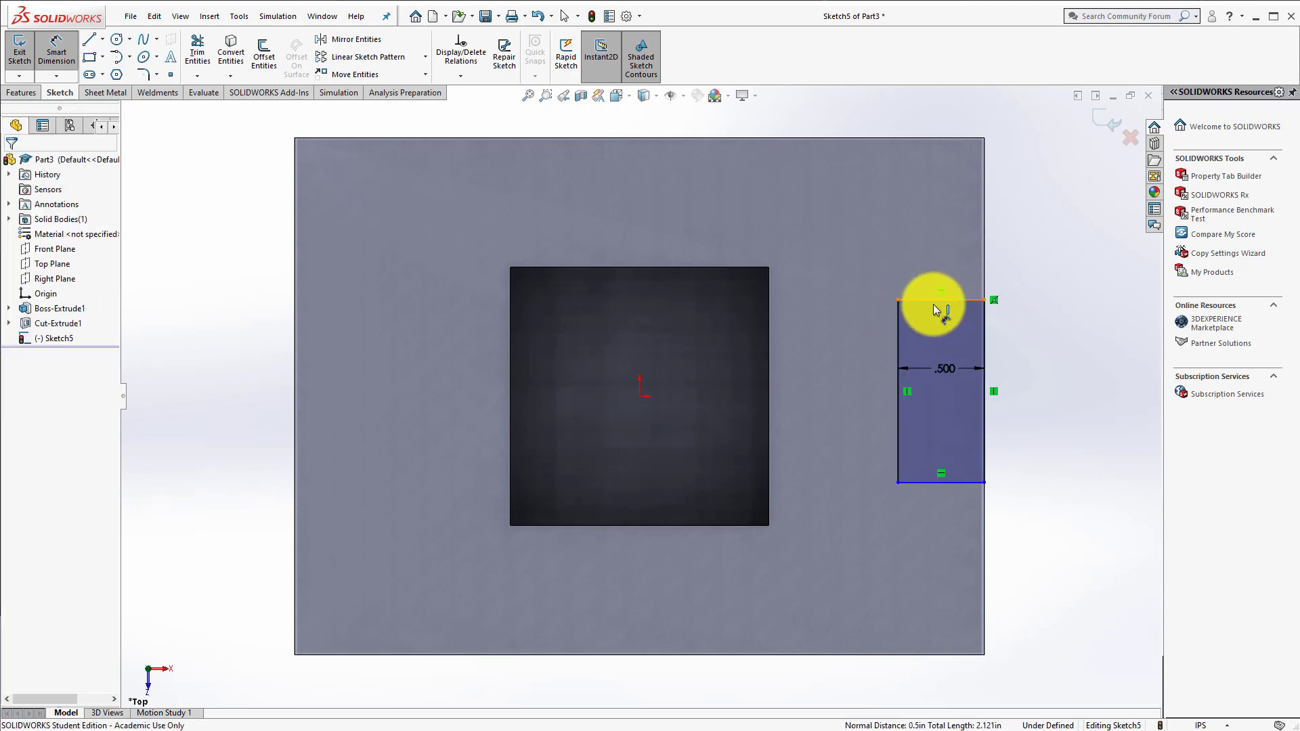
Step: Dimension the distance from the rectangle's upper line to the block's upper edge to 1 in
click(929, 300)
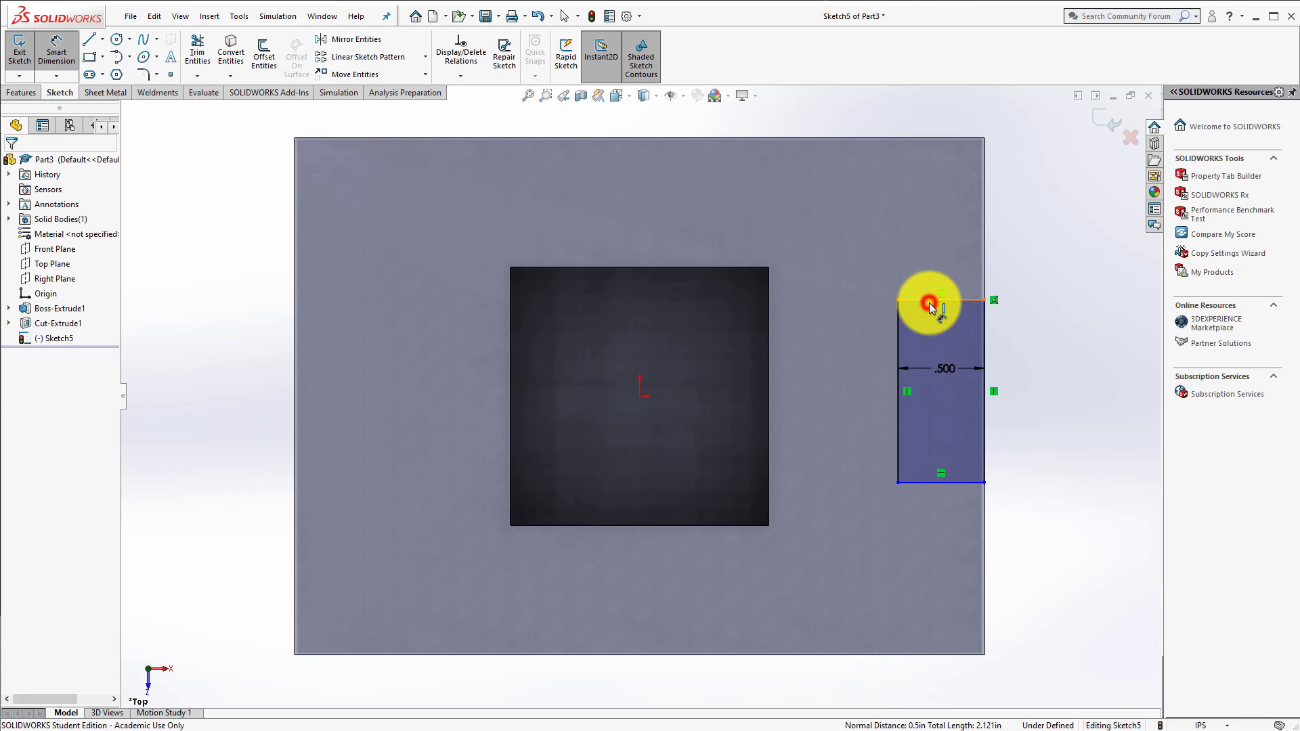
click(947, 137)
click(1030, 182)
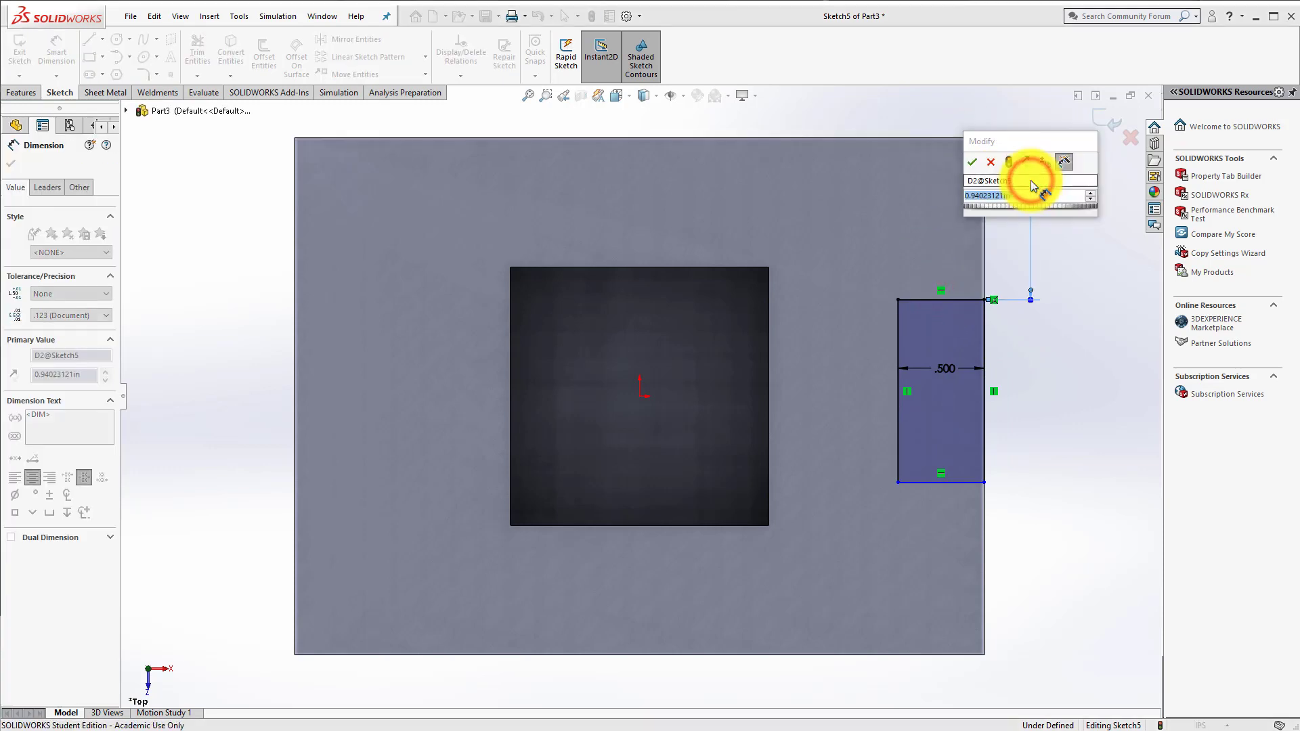
text(1)
key(Return)
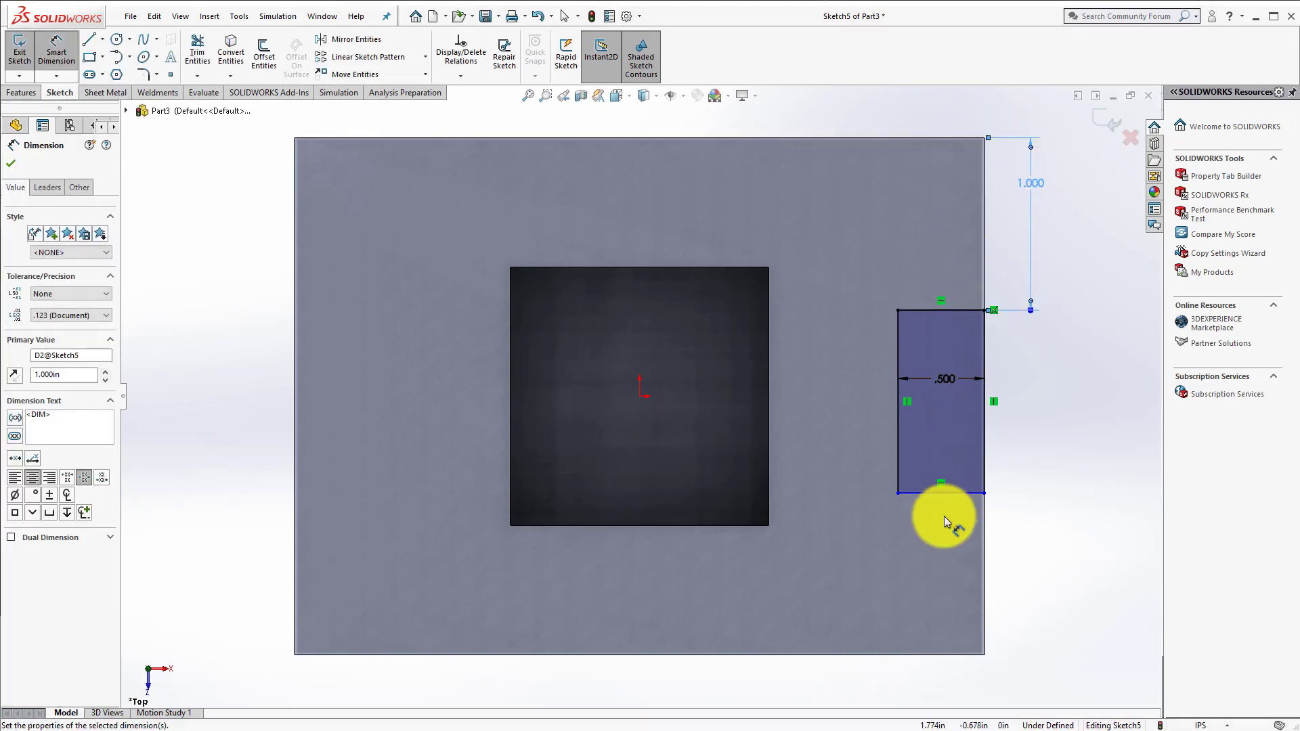
Step: Dimension the rectangle's vertical side to 1 in
click(898, 434)
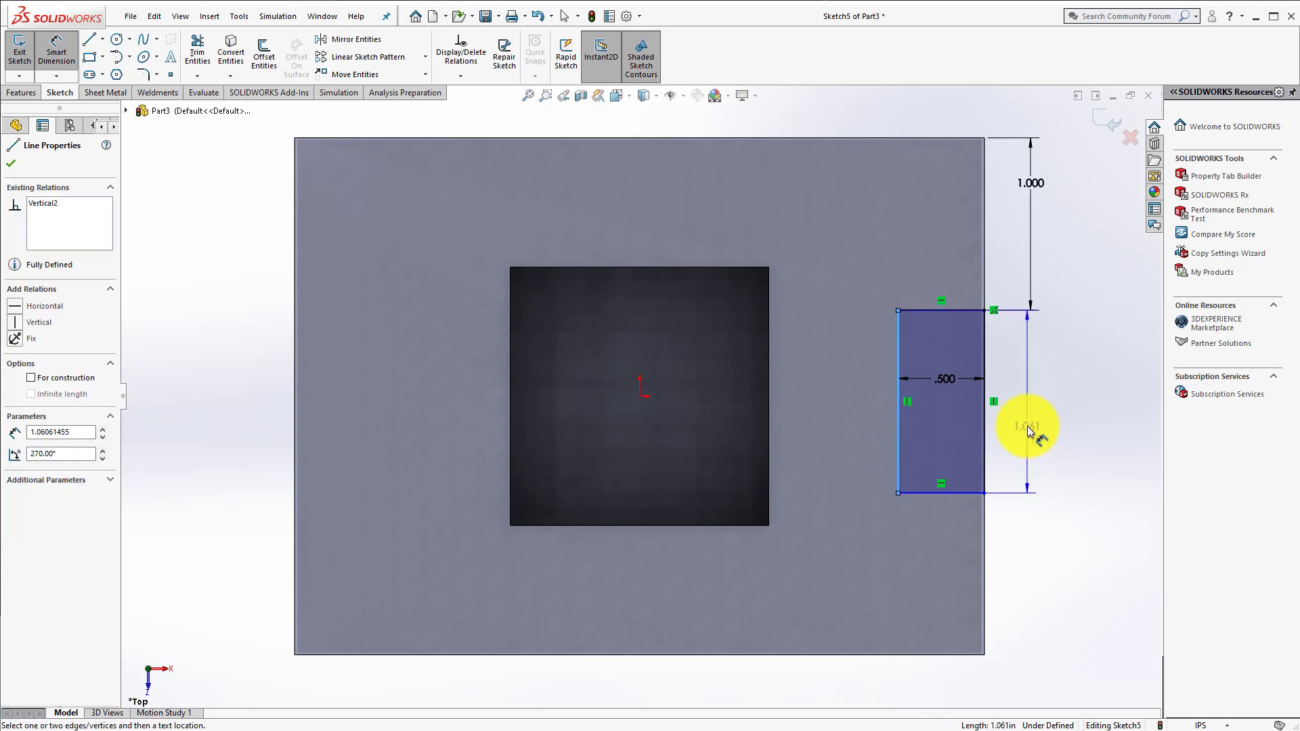
click(1029, 427)
text(1.000in)
key(Return)
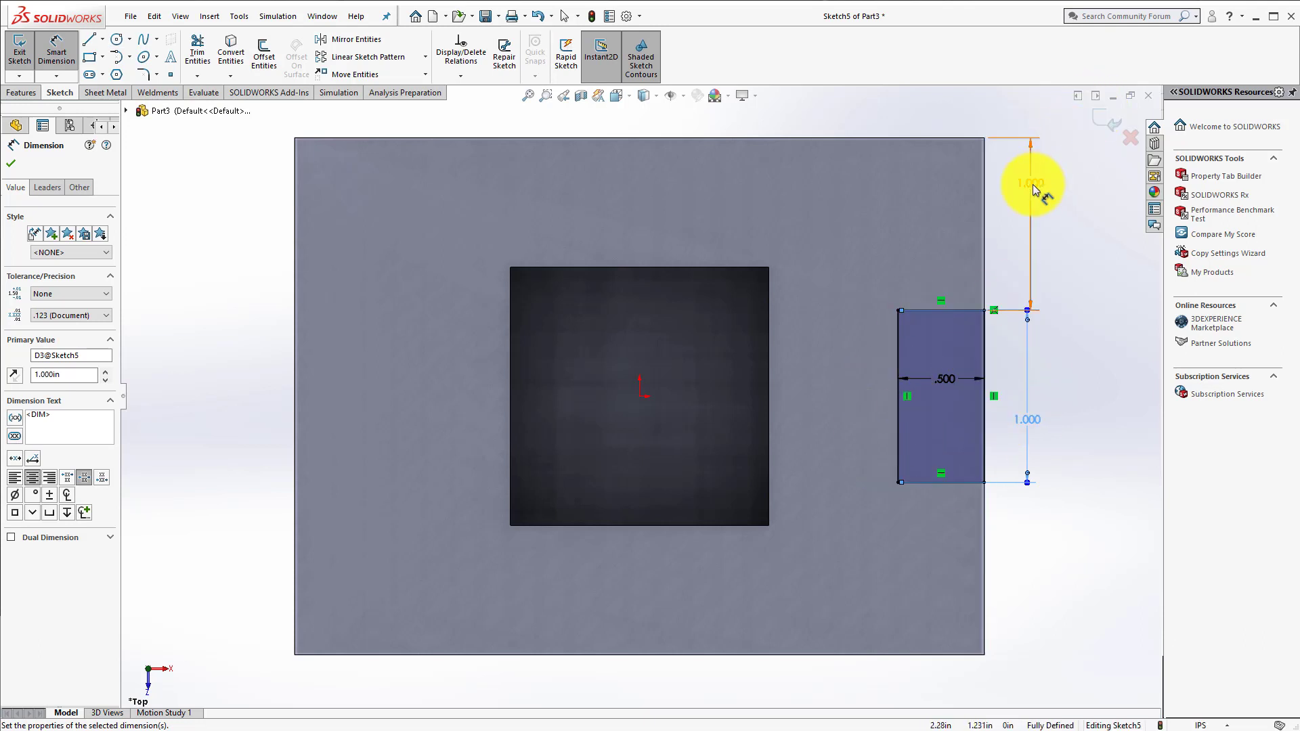
Step: Exit the sketch and cut the rectangular side notch through the block with the Through All end condition
click(1103, 126)
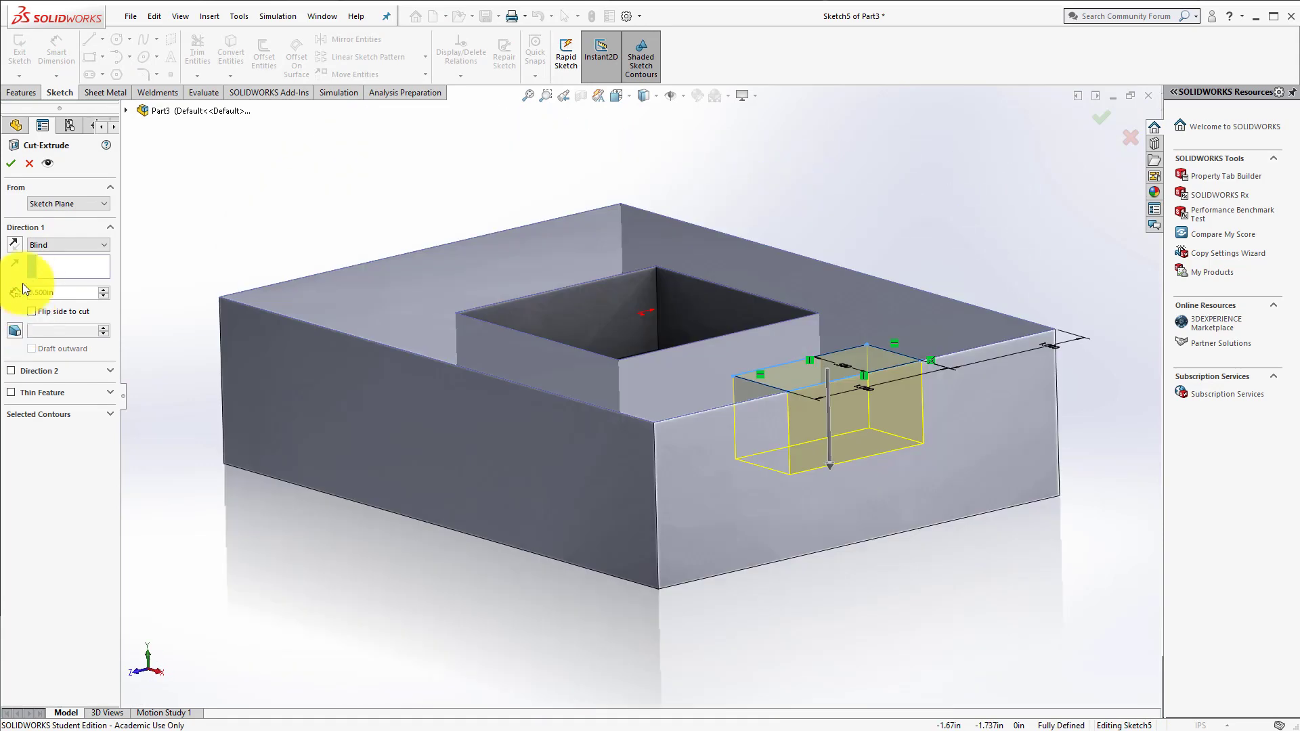
click(87, 245)
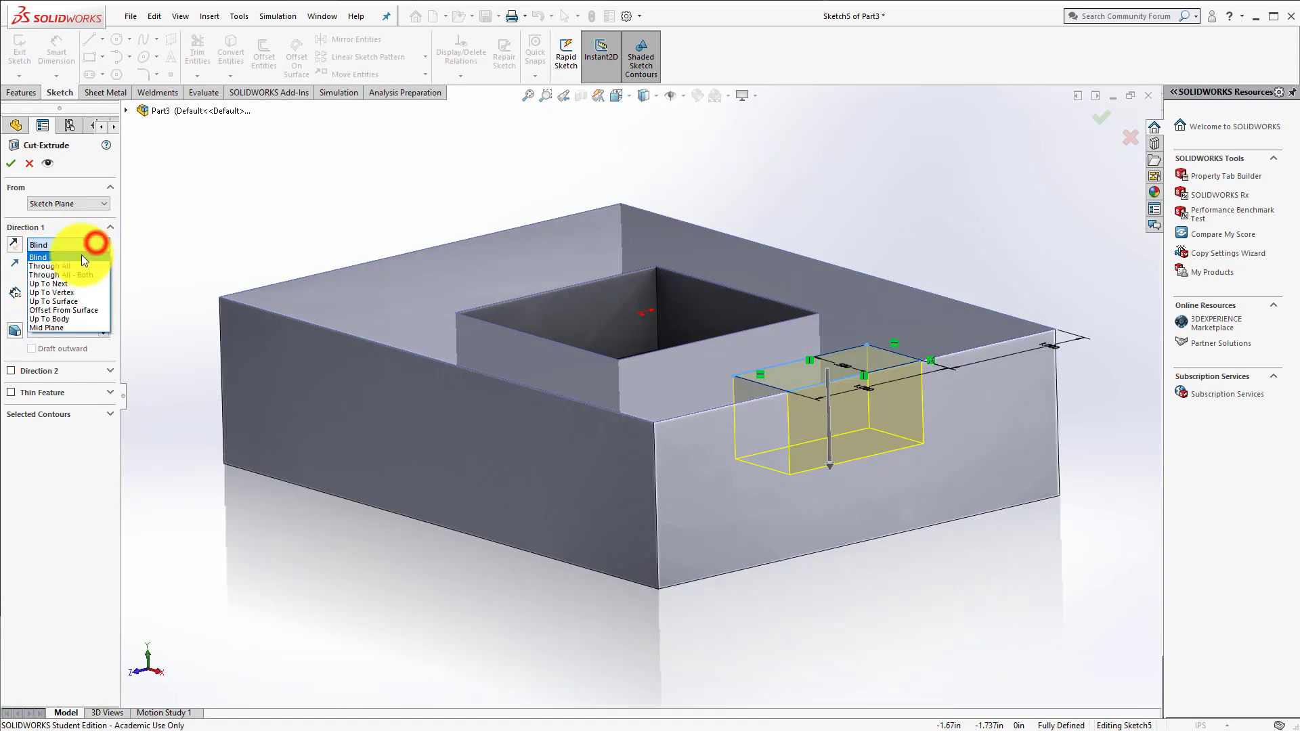
click(75, 267)
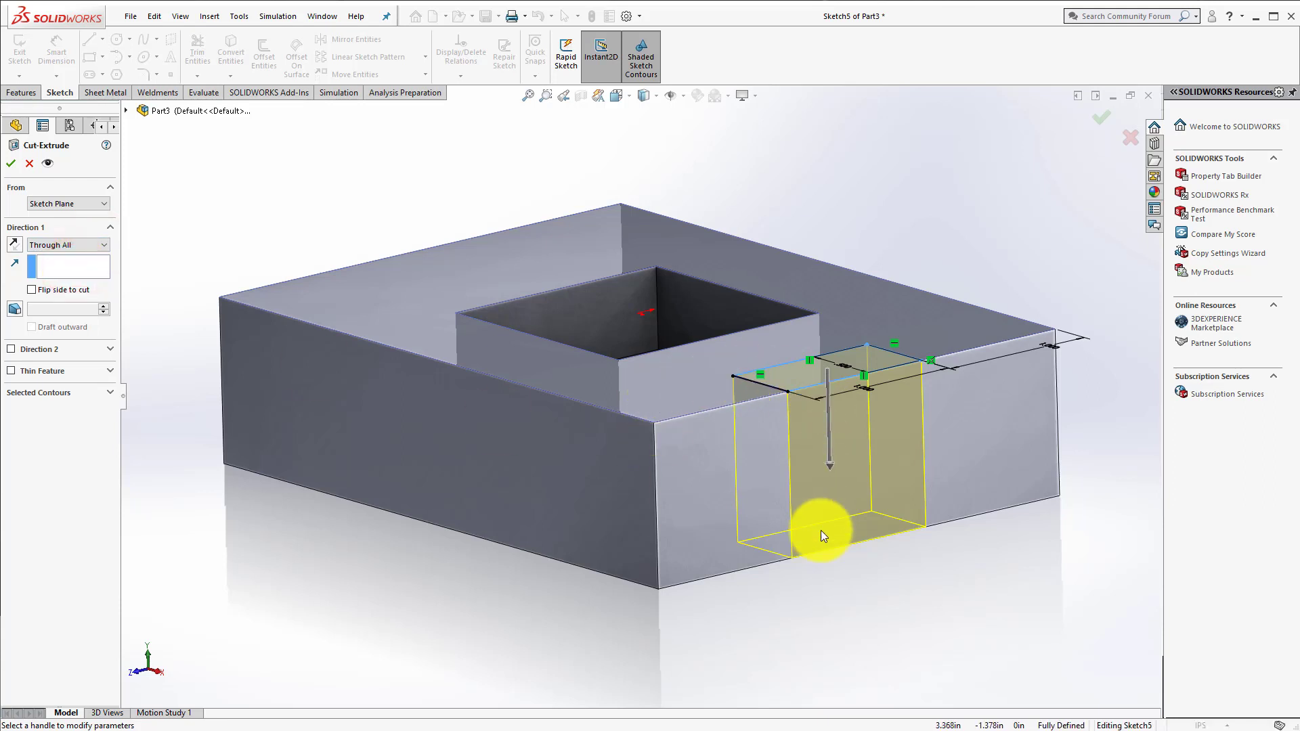
click(1101, 117)
click(976, 163)
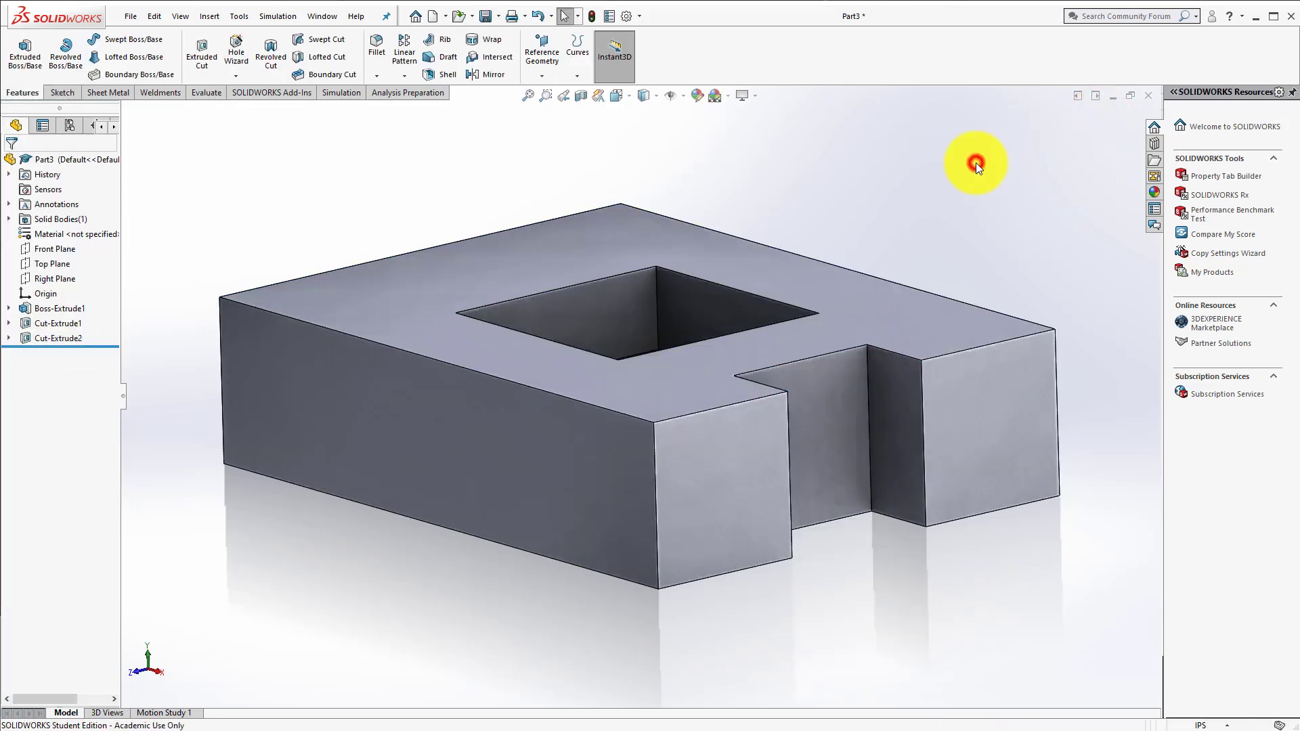
middle_drag(892, 511, 865, 648)
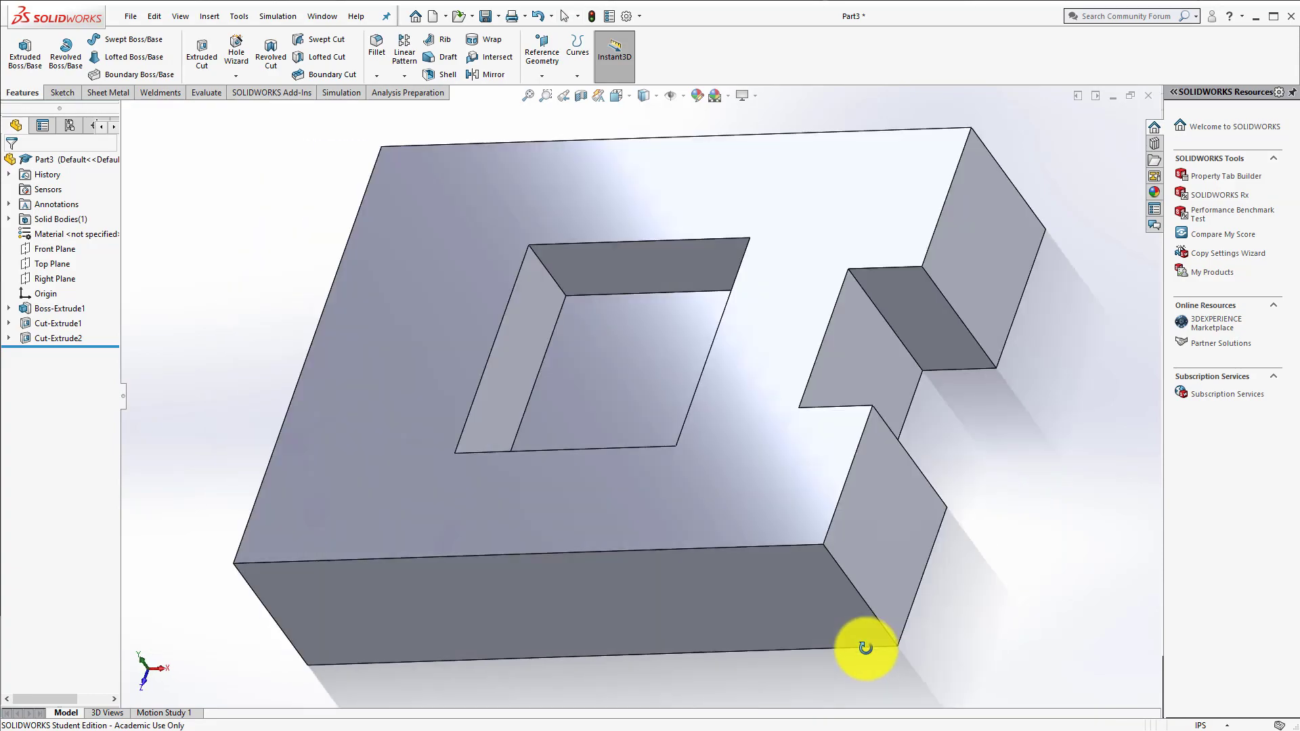
key(ctrl+7)
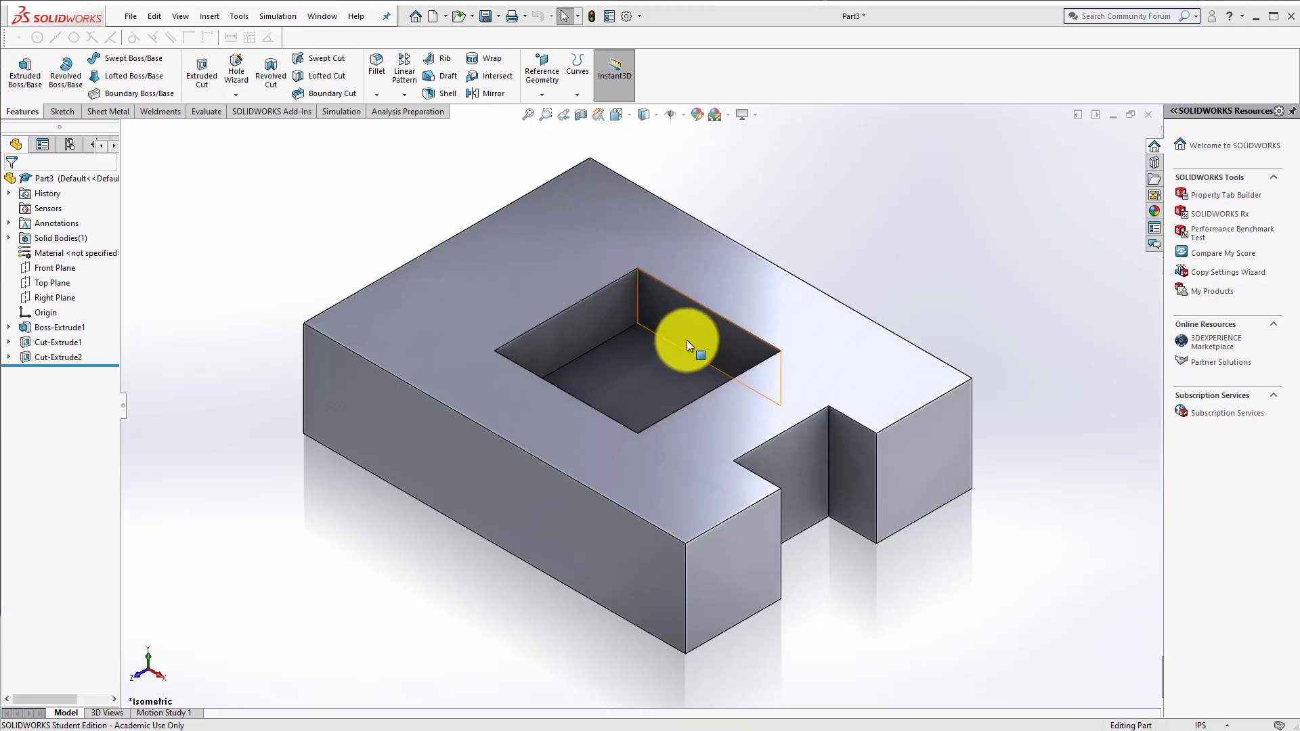